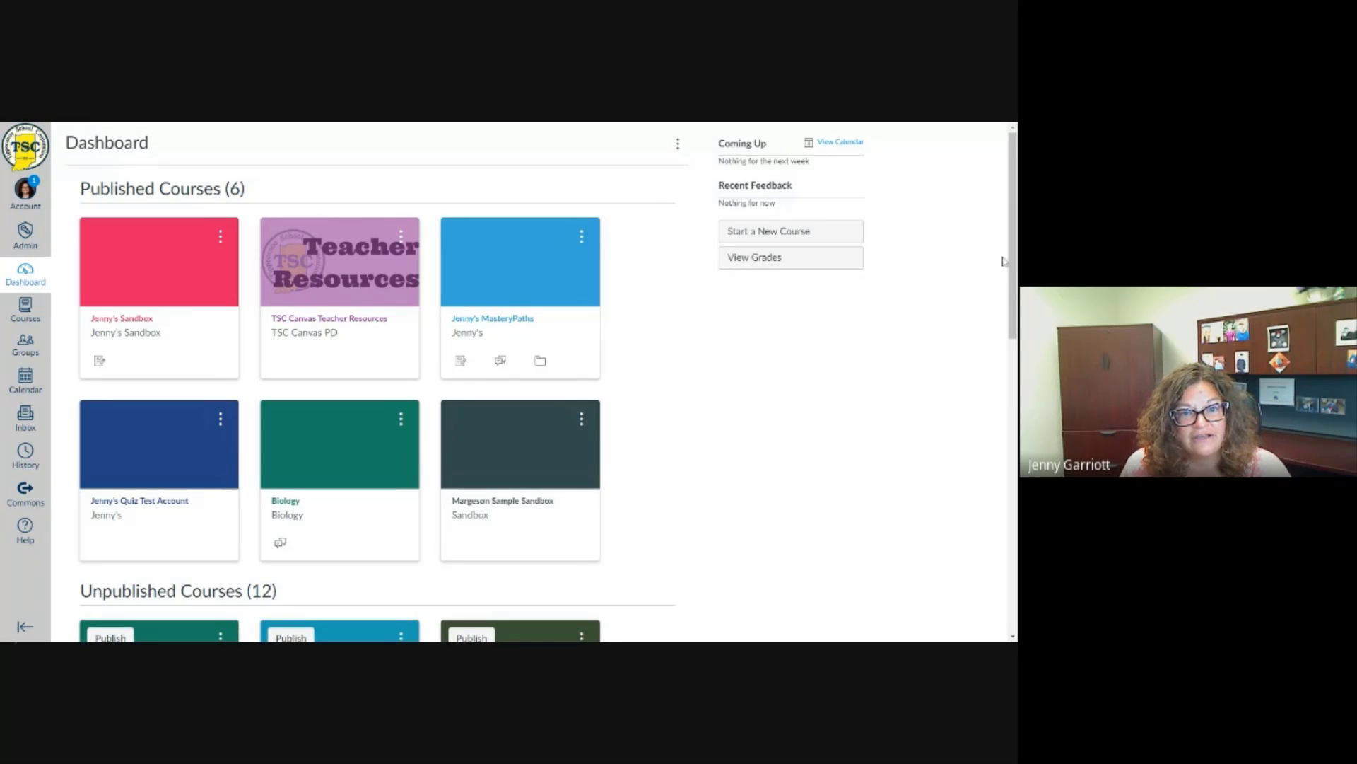
Create a new course titled with the teacher's first name in possessive form followed by "2021"
drag(1012, 262, 982, 211)
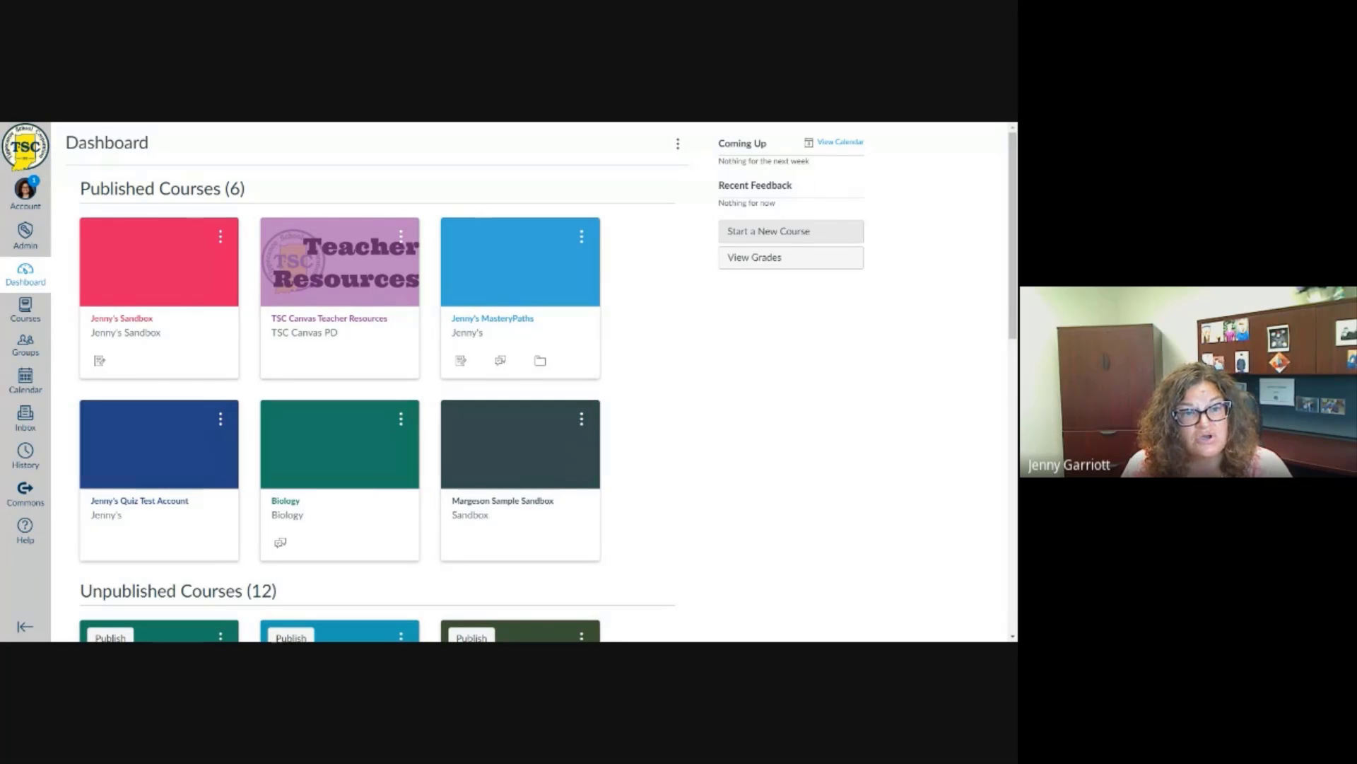
click(777, 231)
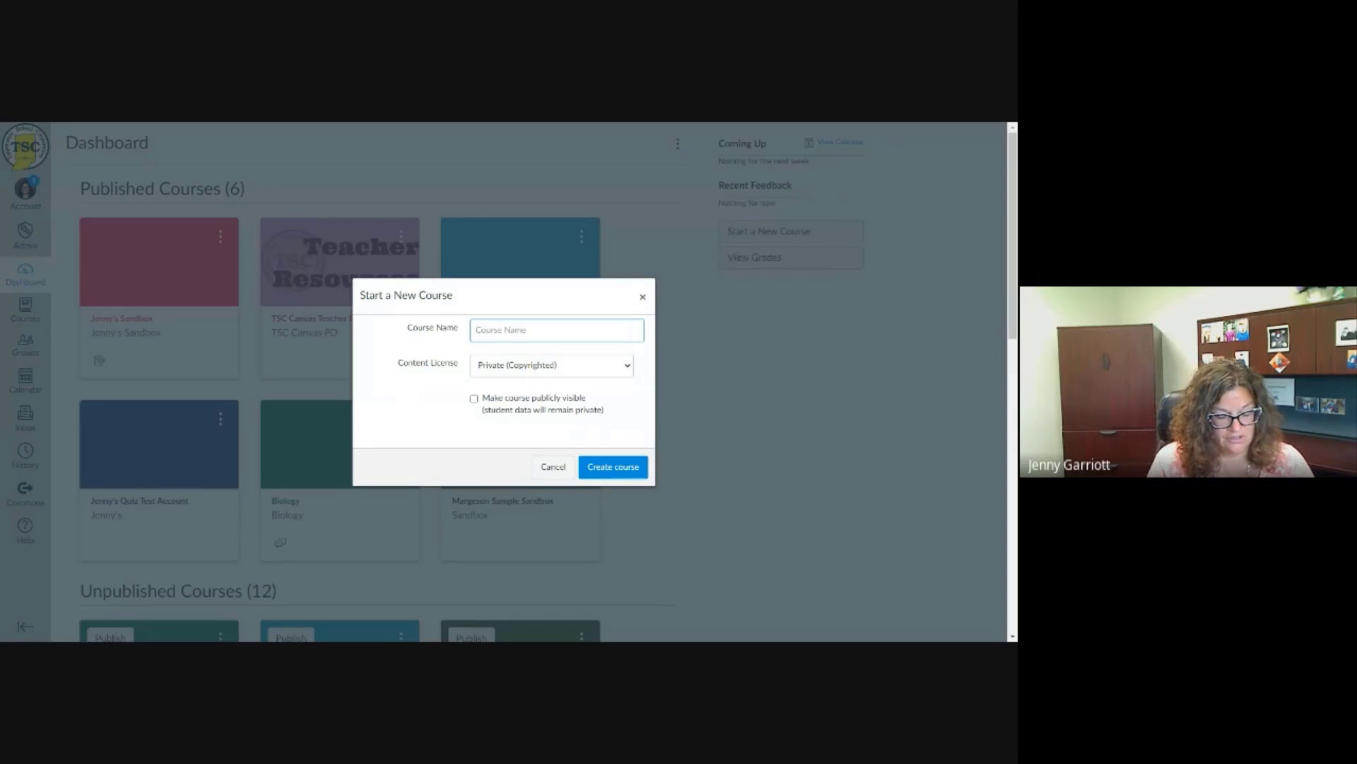
text(Jen)
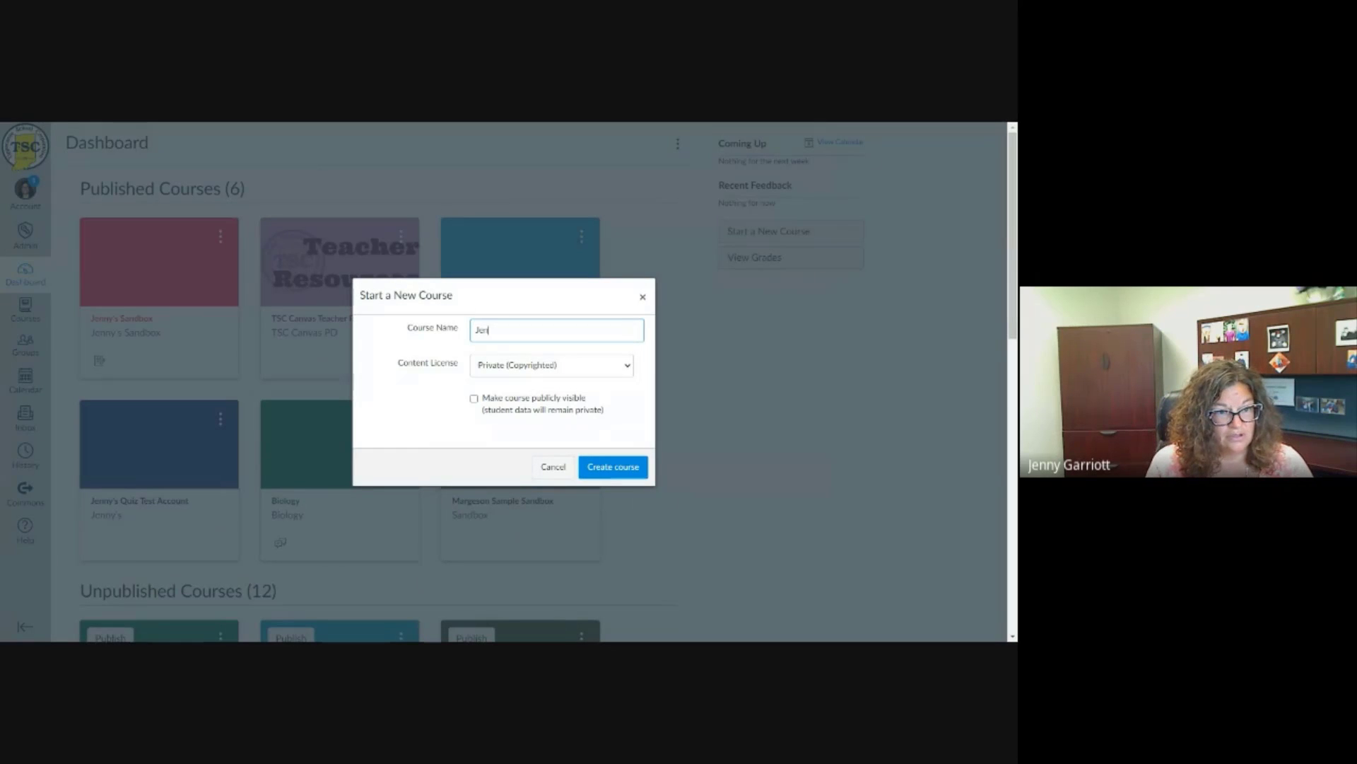
text(ny's 2021)
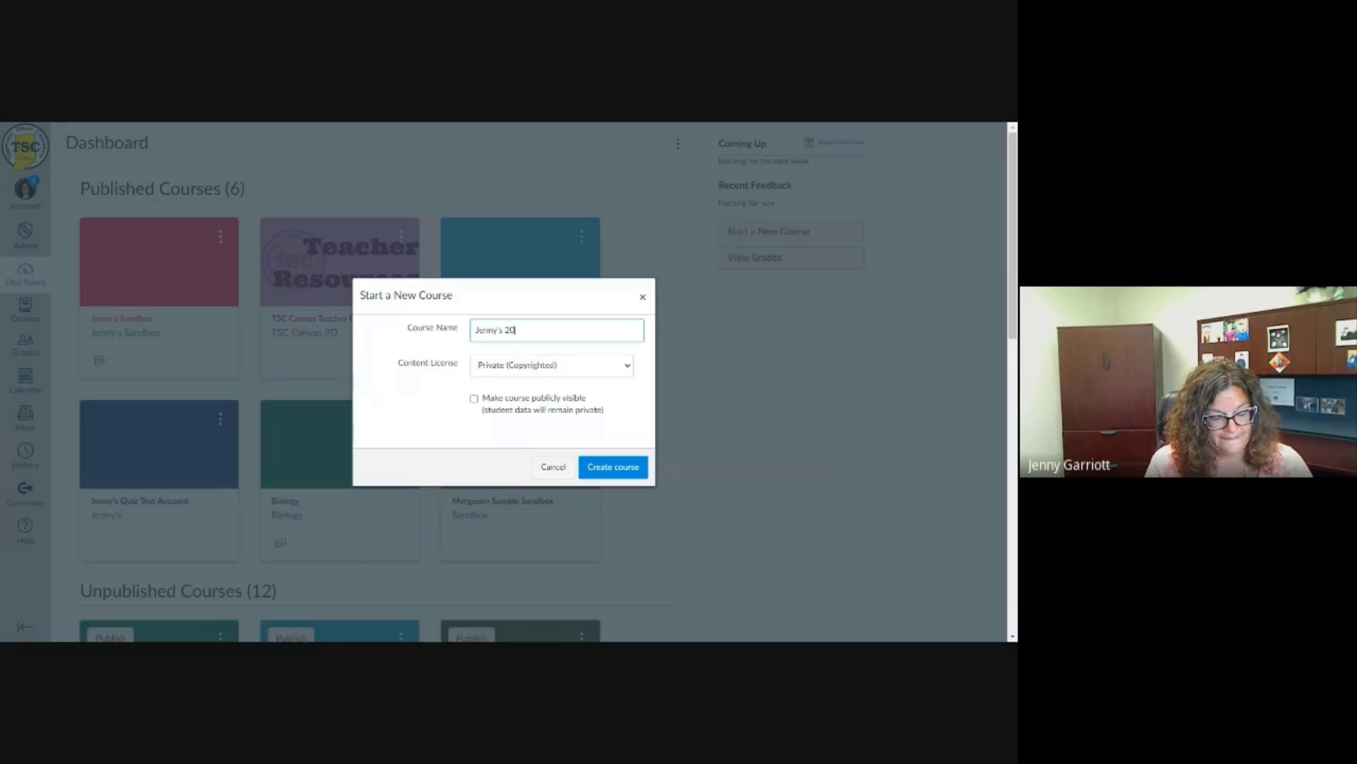
click(631, 474)
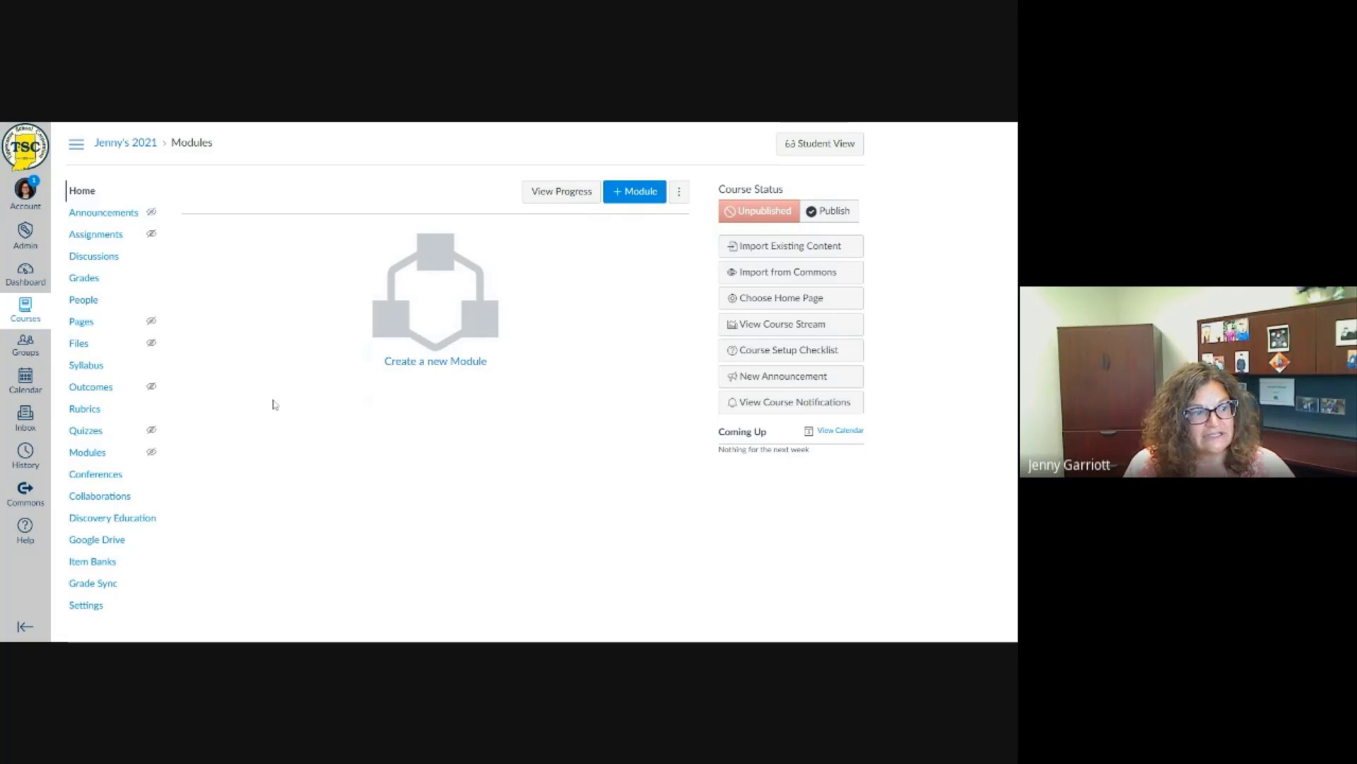
Start a new assignment in the course, titled with the teacher's first name in possessive form followed by "Class Biography"
click(97, 540)
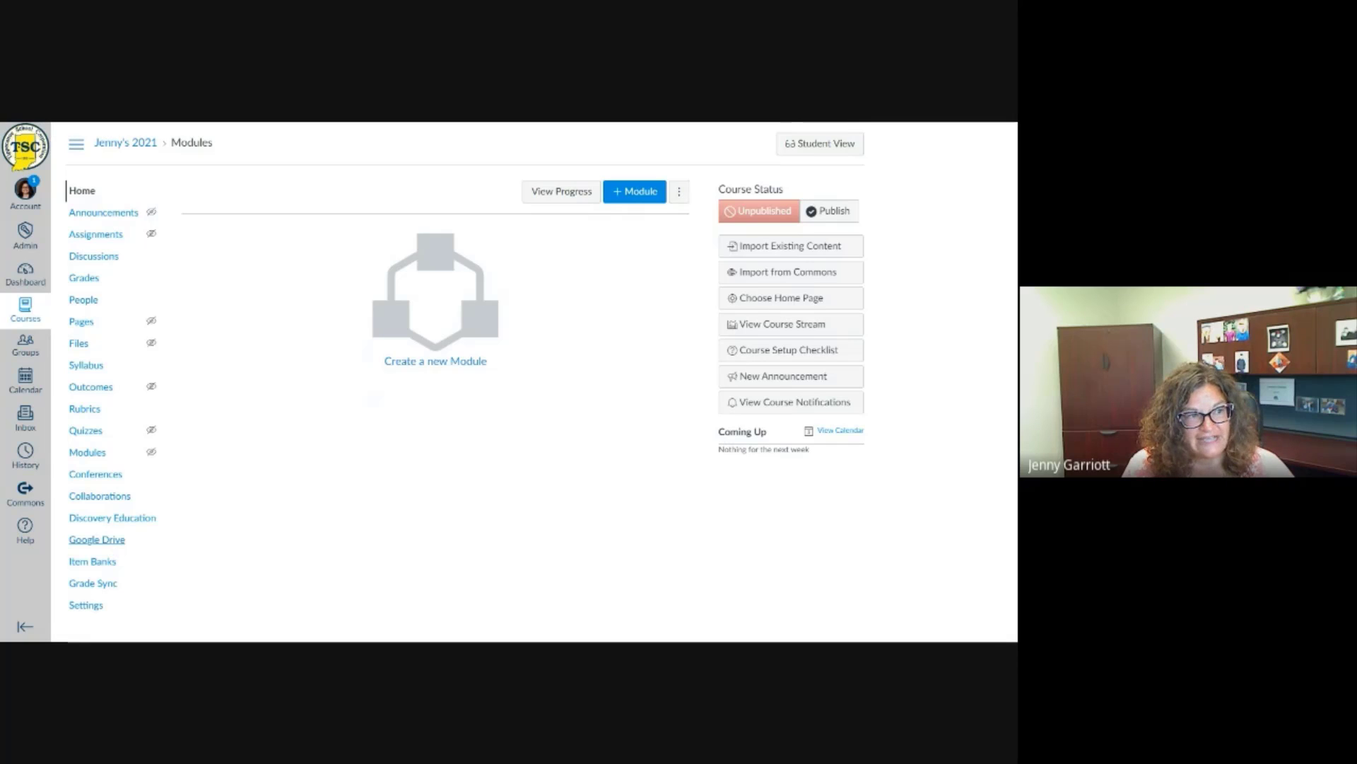
click(114, 241)
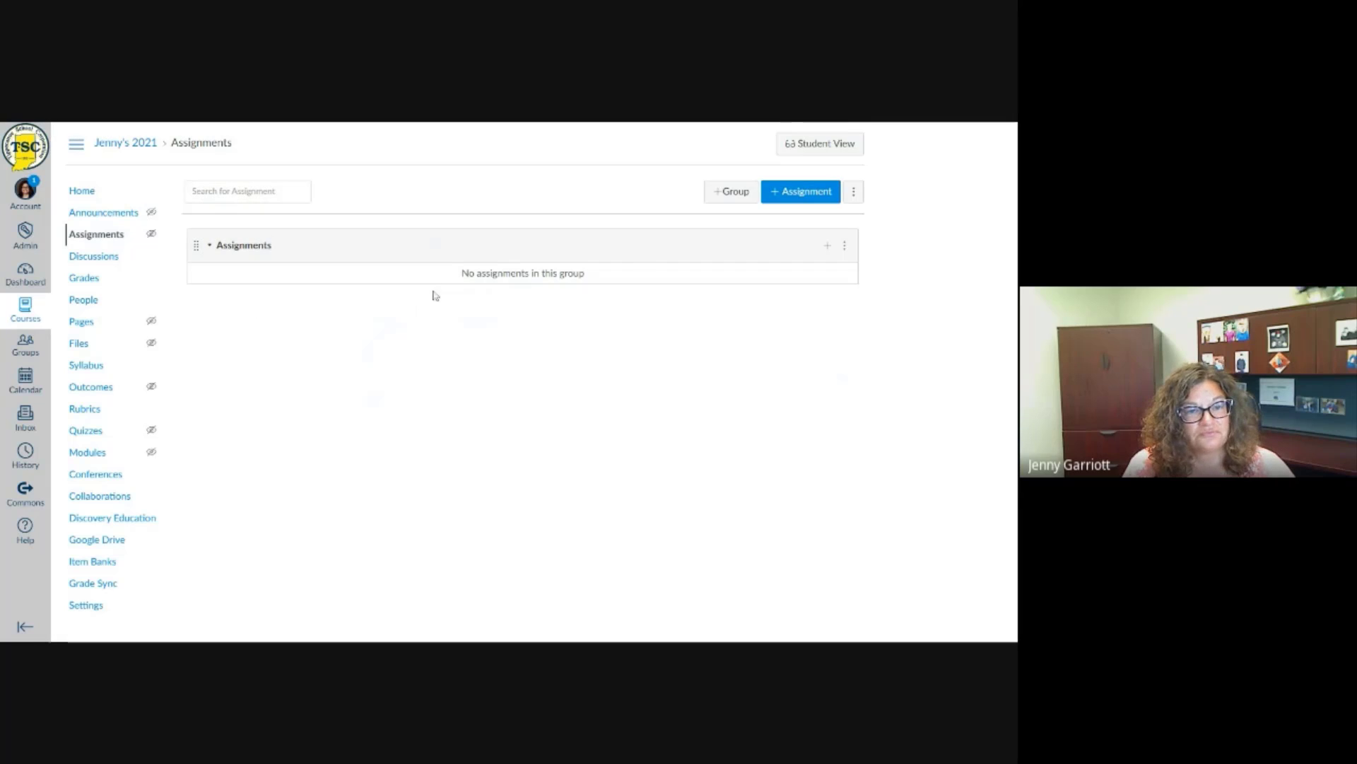
click(777, 198)
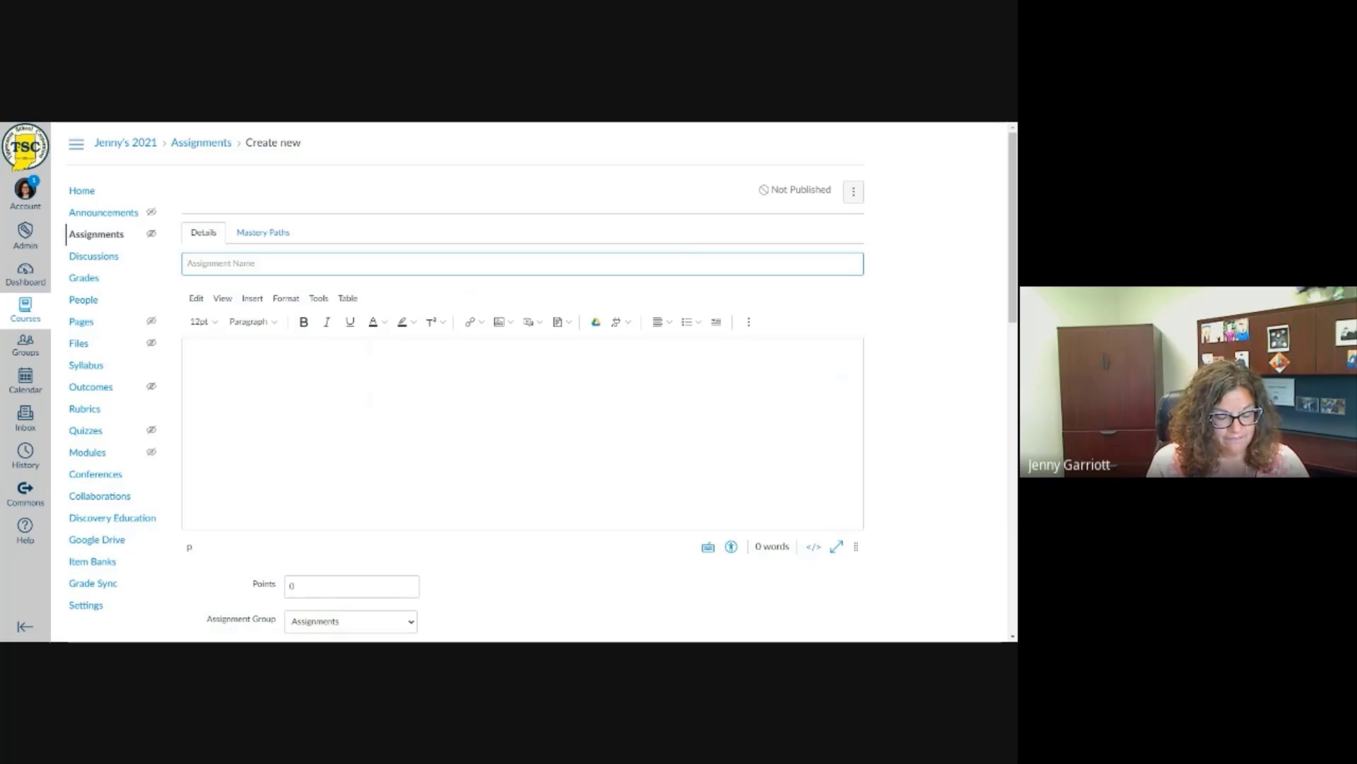
text(Jenny)
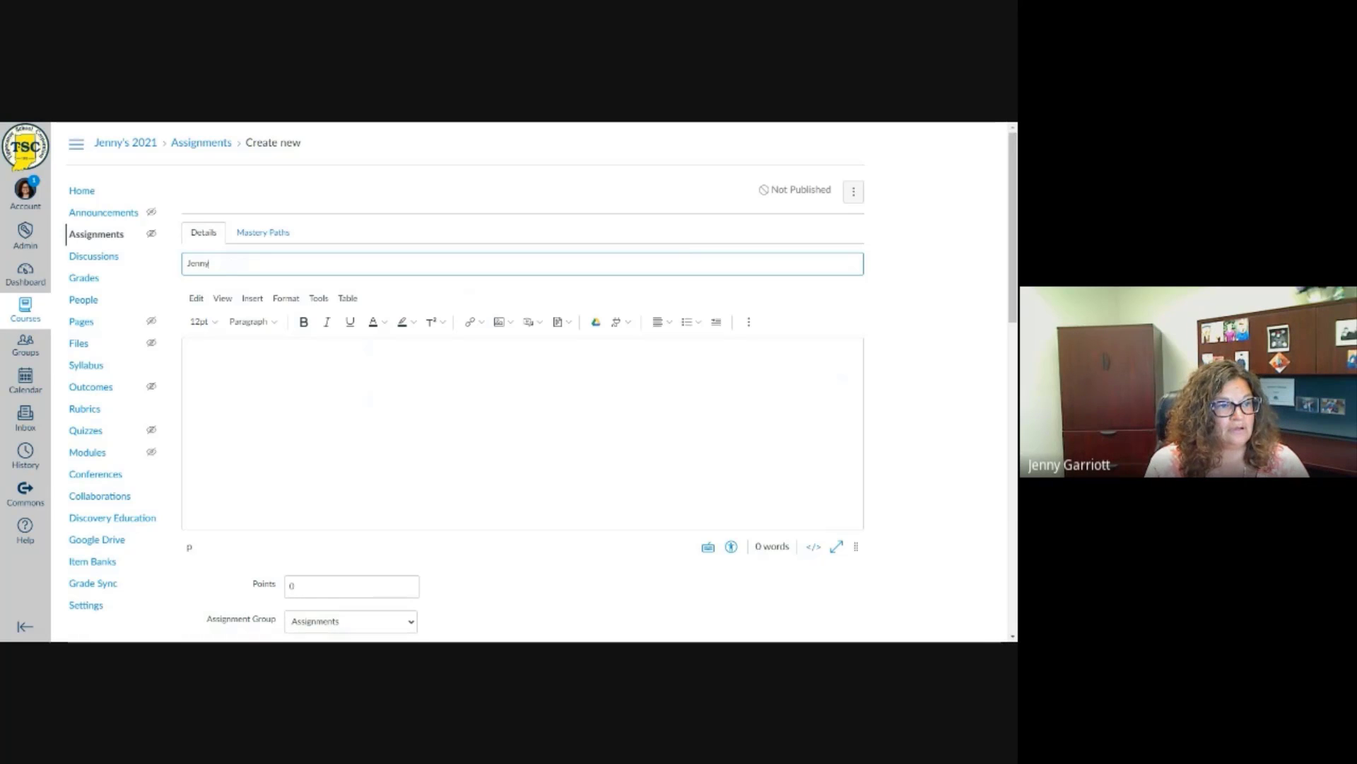
text('s Class Bio)
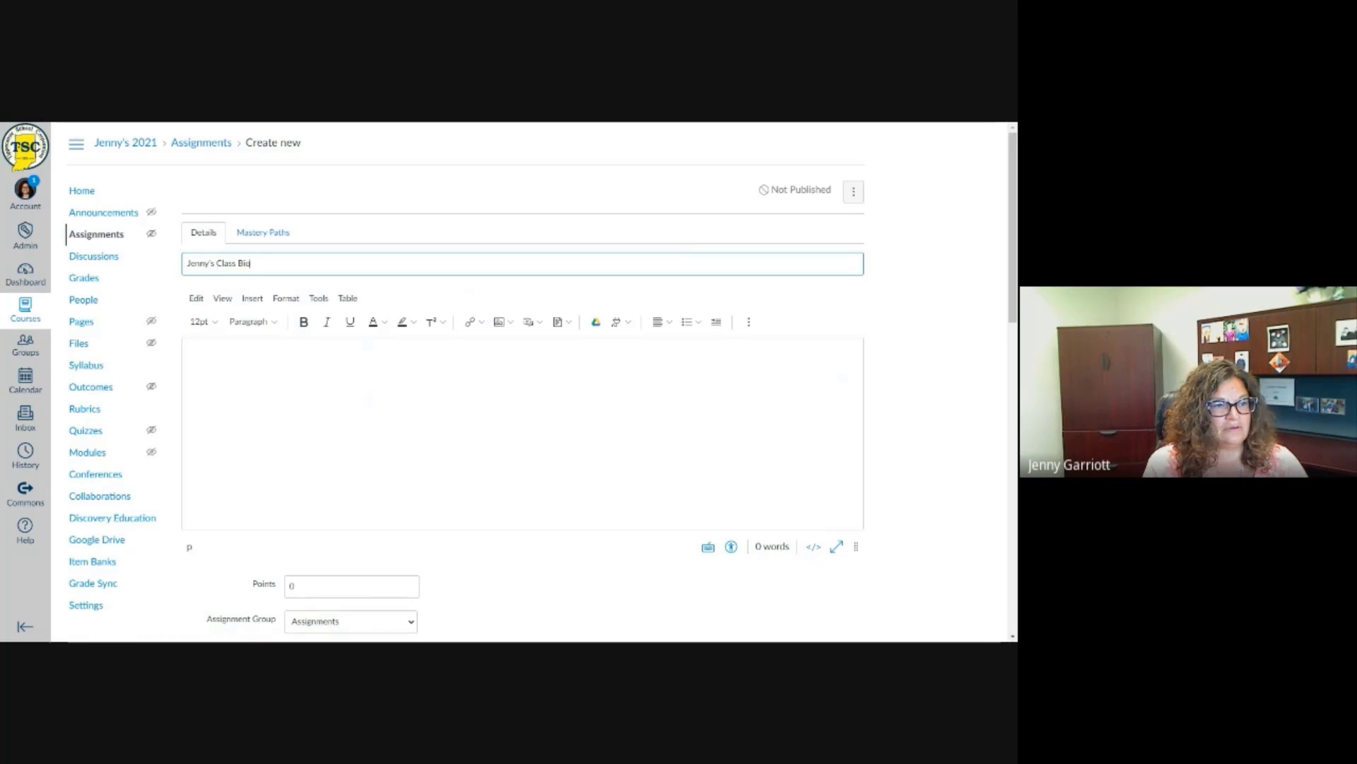
text(graphy)
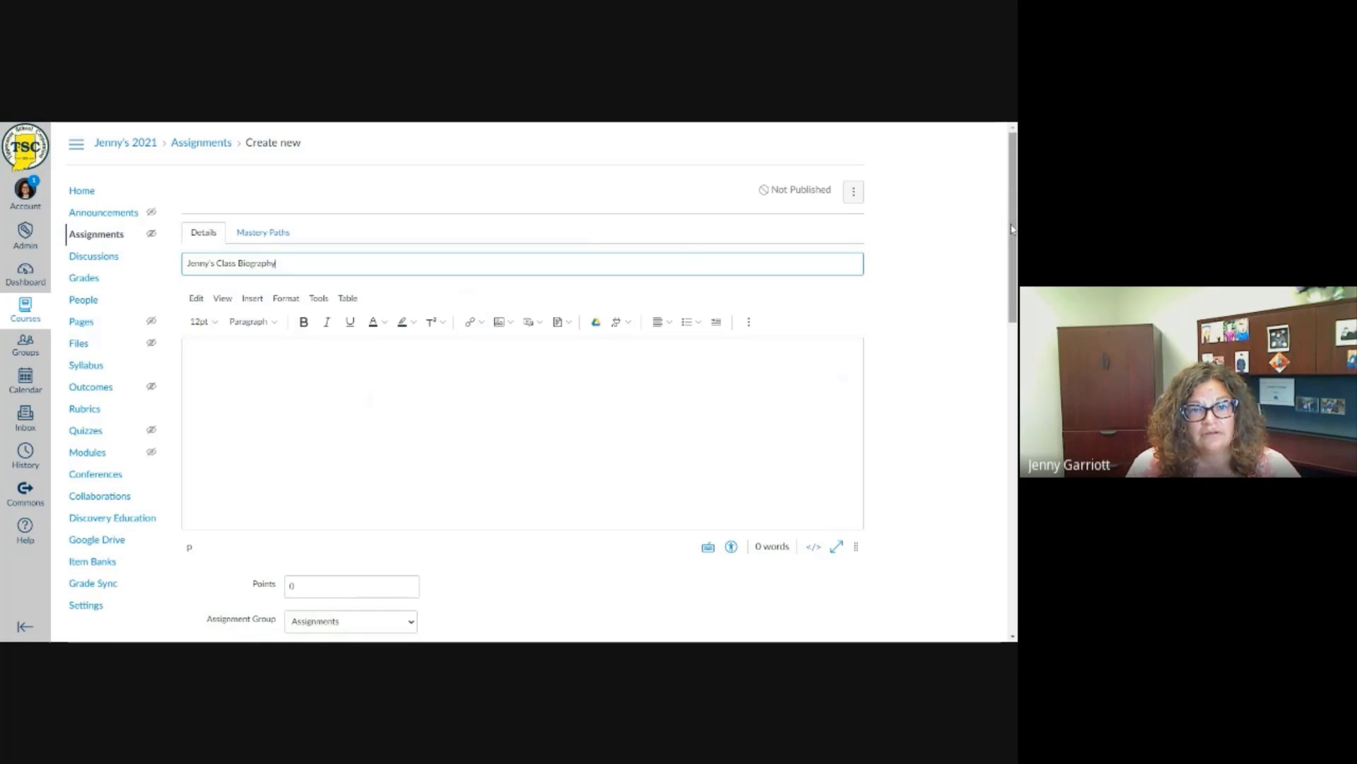
Enter "Please be sure to include..." as the assignment's description
drag(1012, 228, 1012, 281)
click(191, 215)
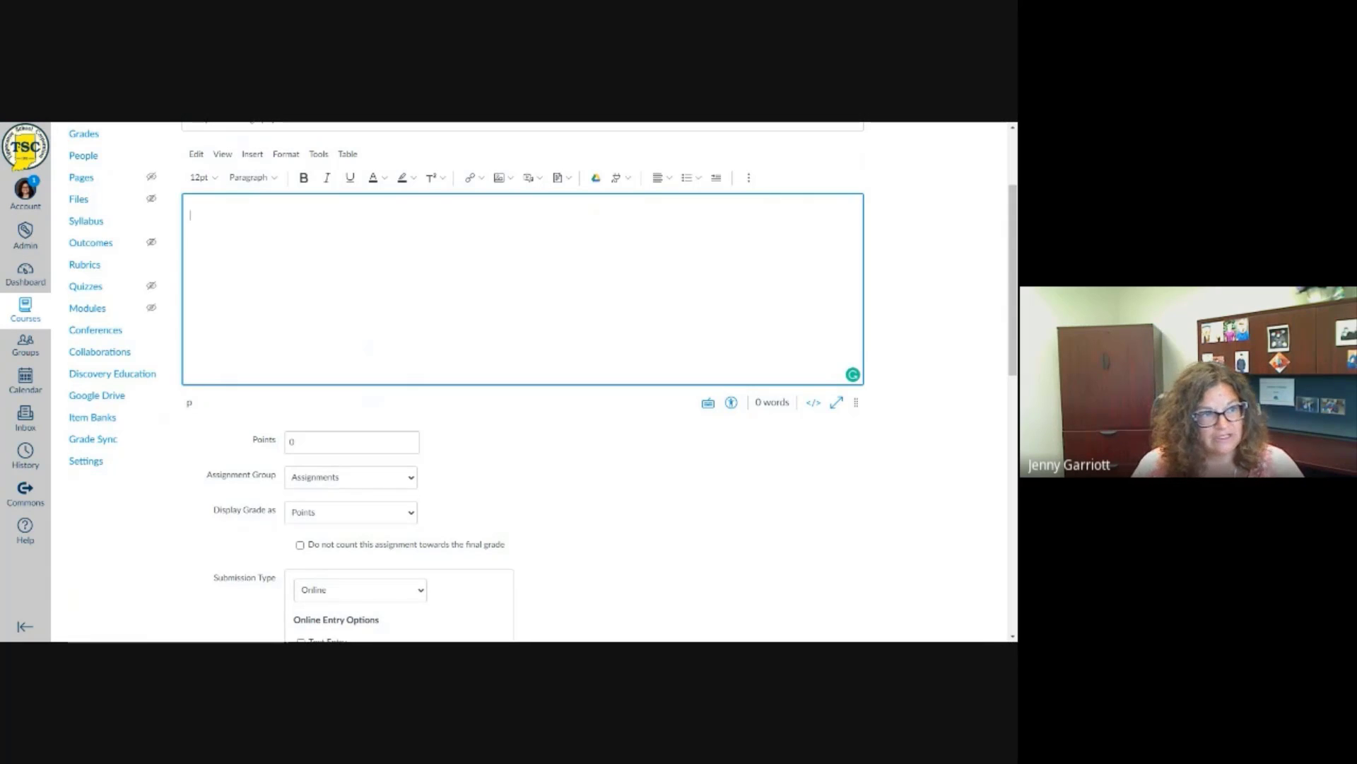
text(Please b)
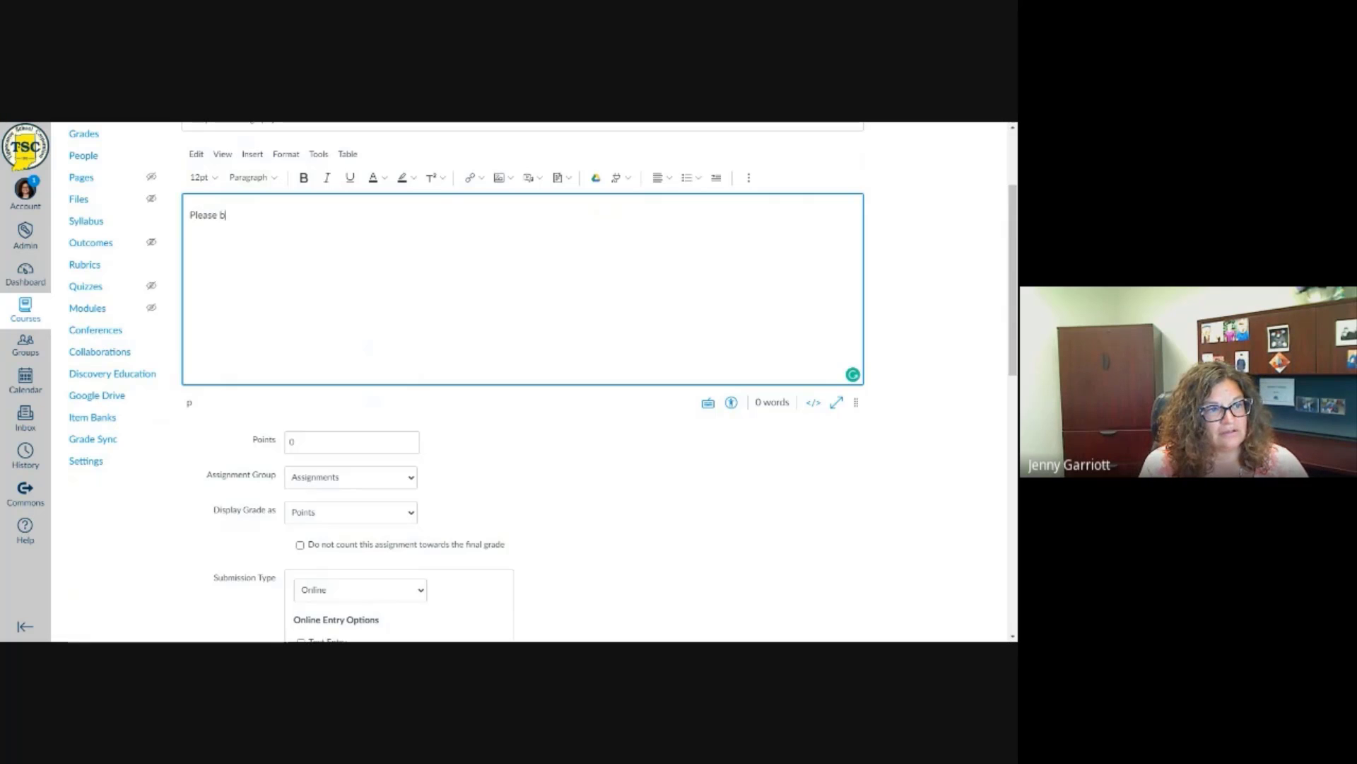
text(e sure to include...)
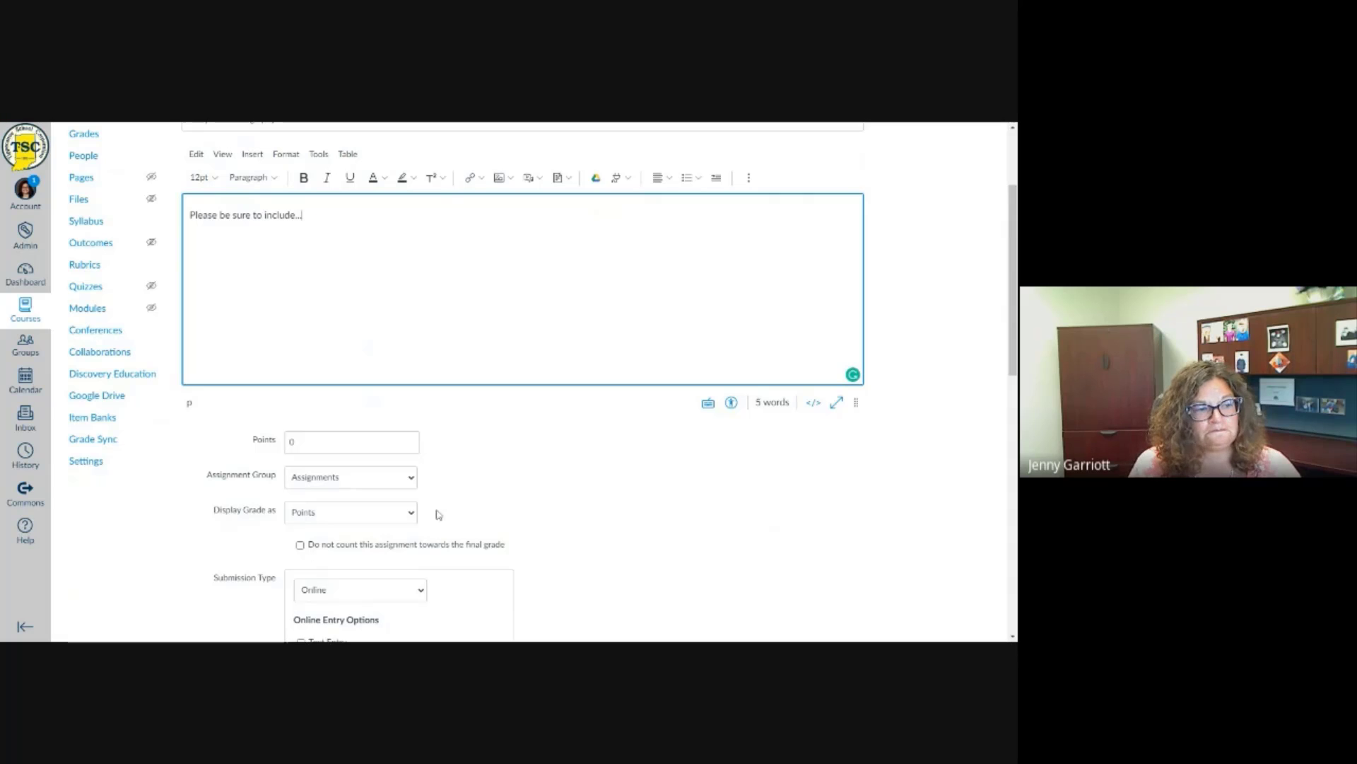
Set the assignment's points to 10
scroll(984, 293, down, 2)
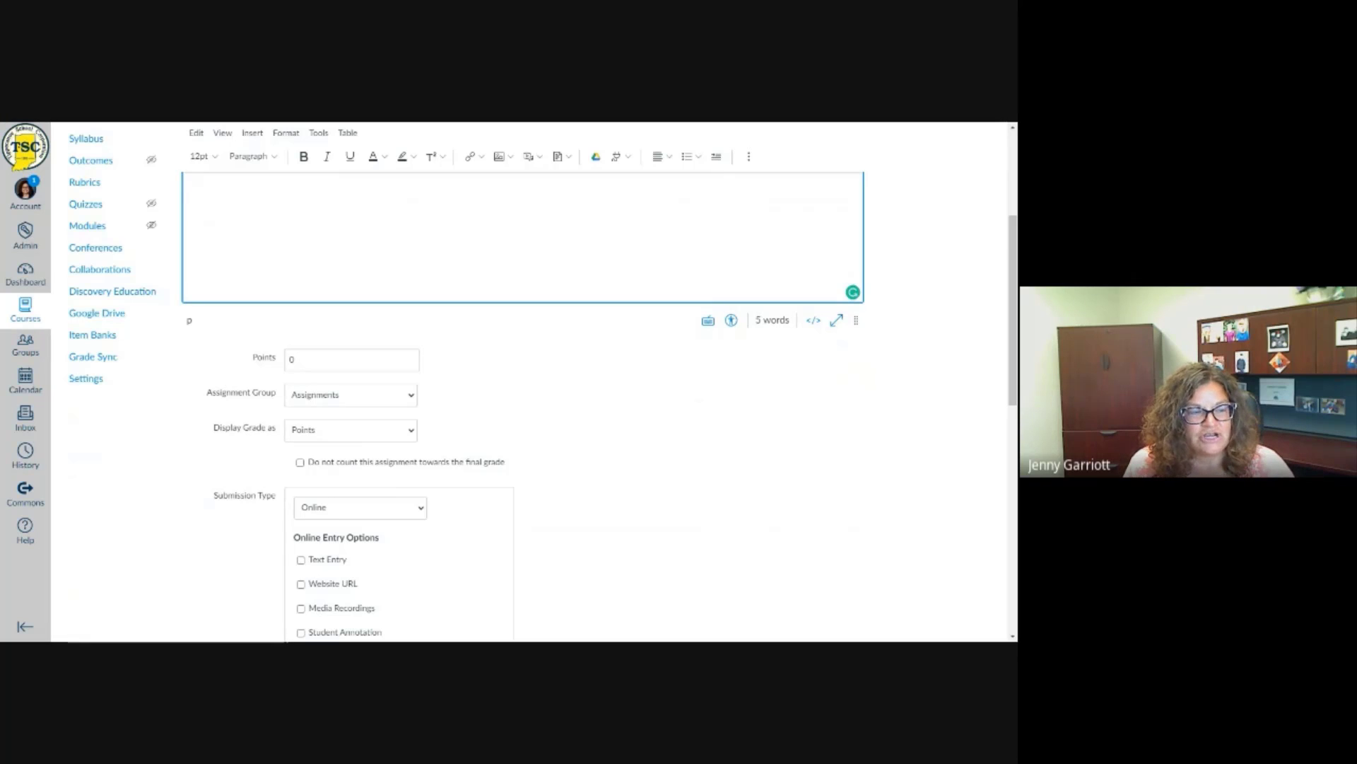
click(268, 358)
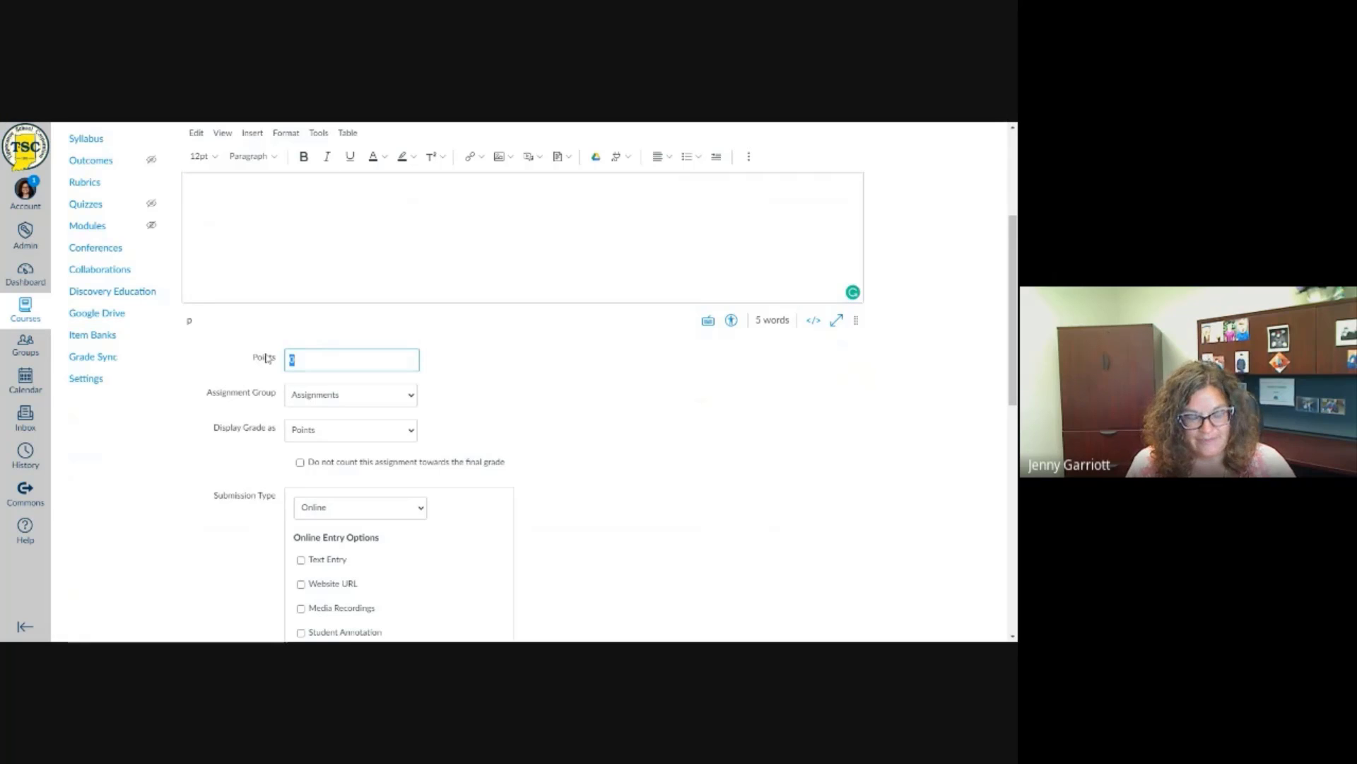
text(10)
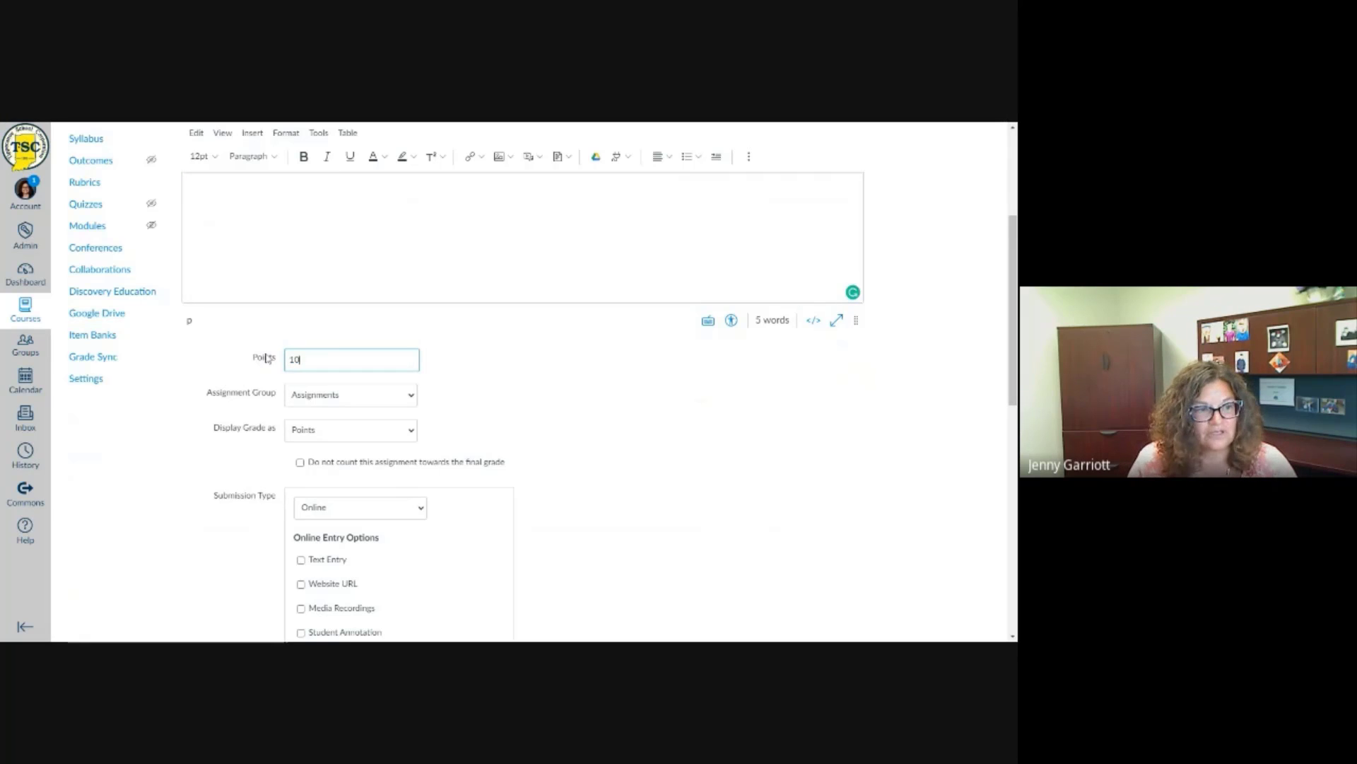
click(536, 383)
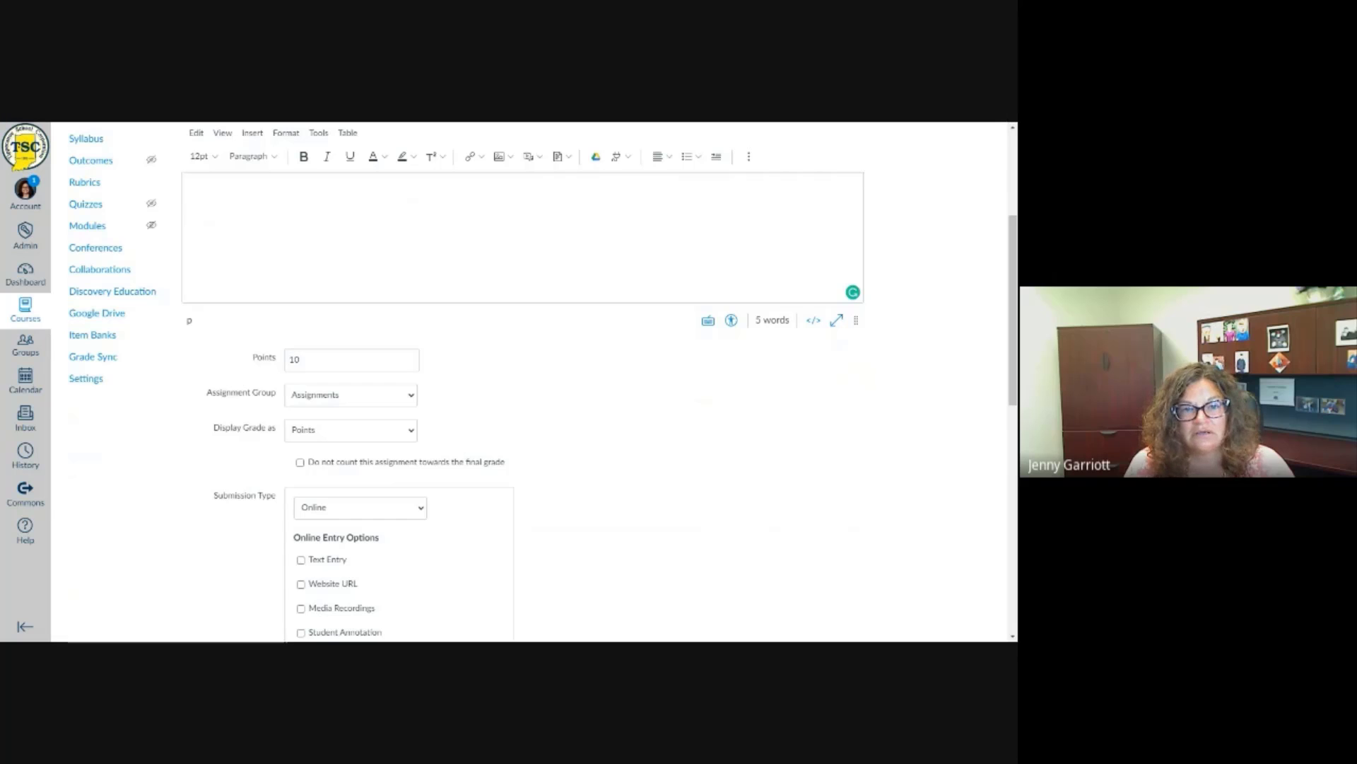
Set the submission type to External Tool and choose Google Assignments (LTI 1.3) as the tool
drag(1012, 246, 1012, 311)
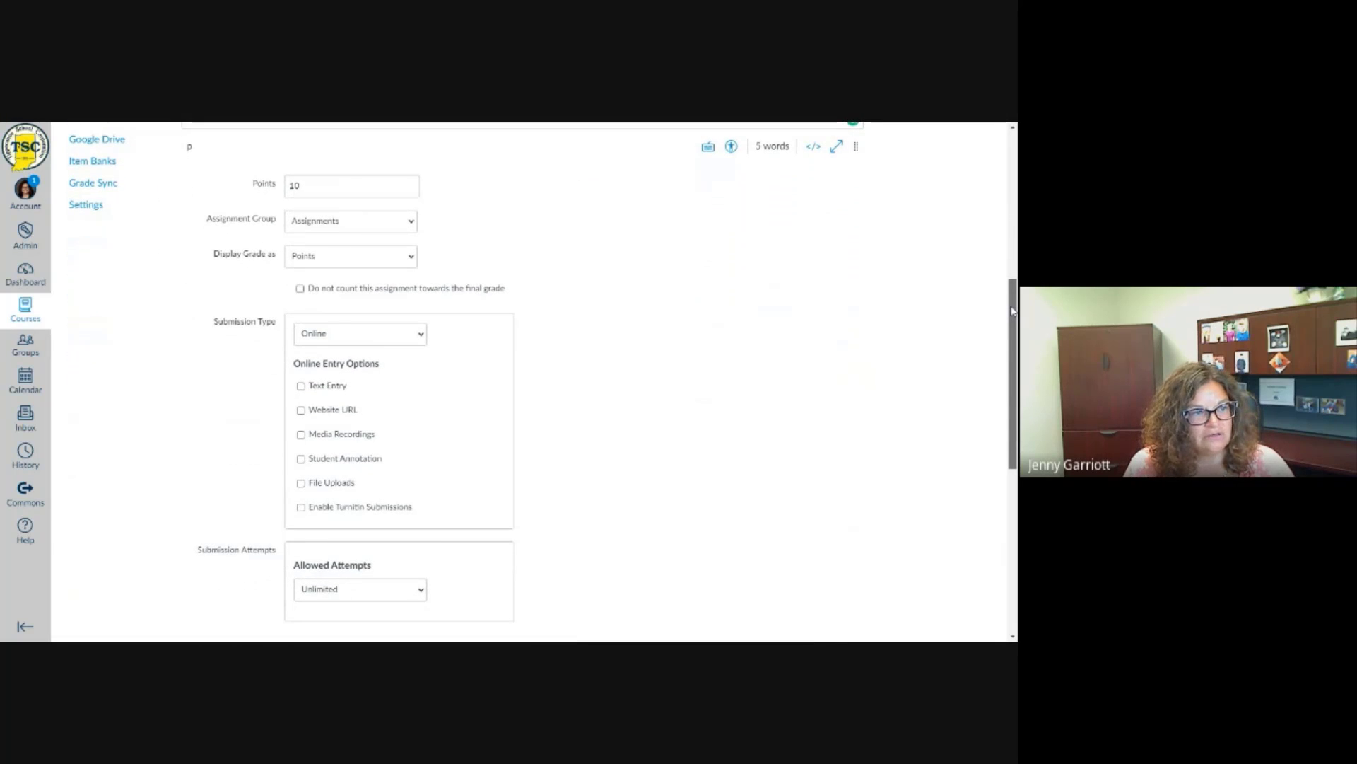
drag(1013, 311, 1012, 327)
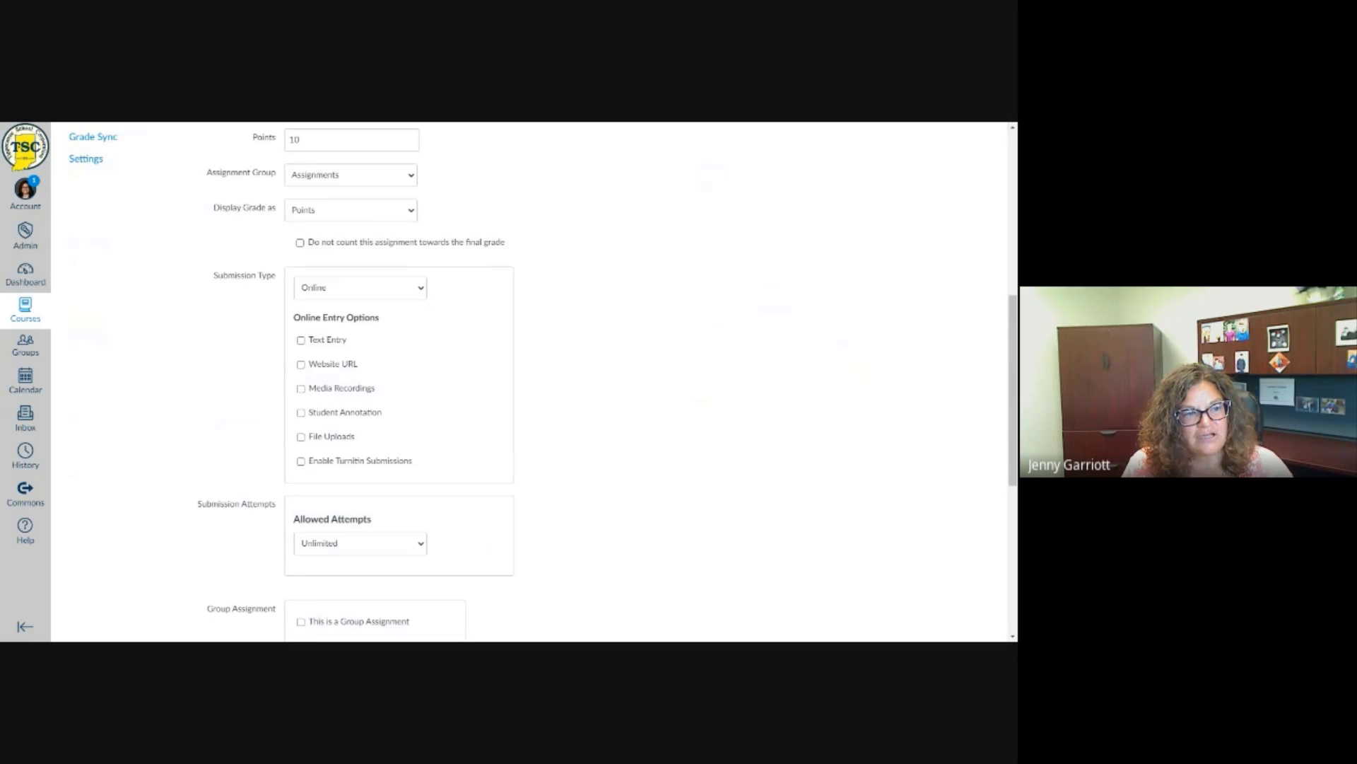
click(416, 305)
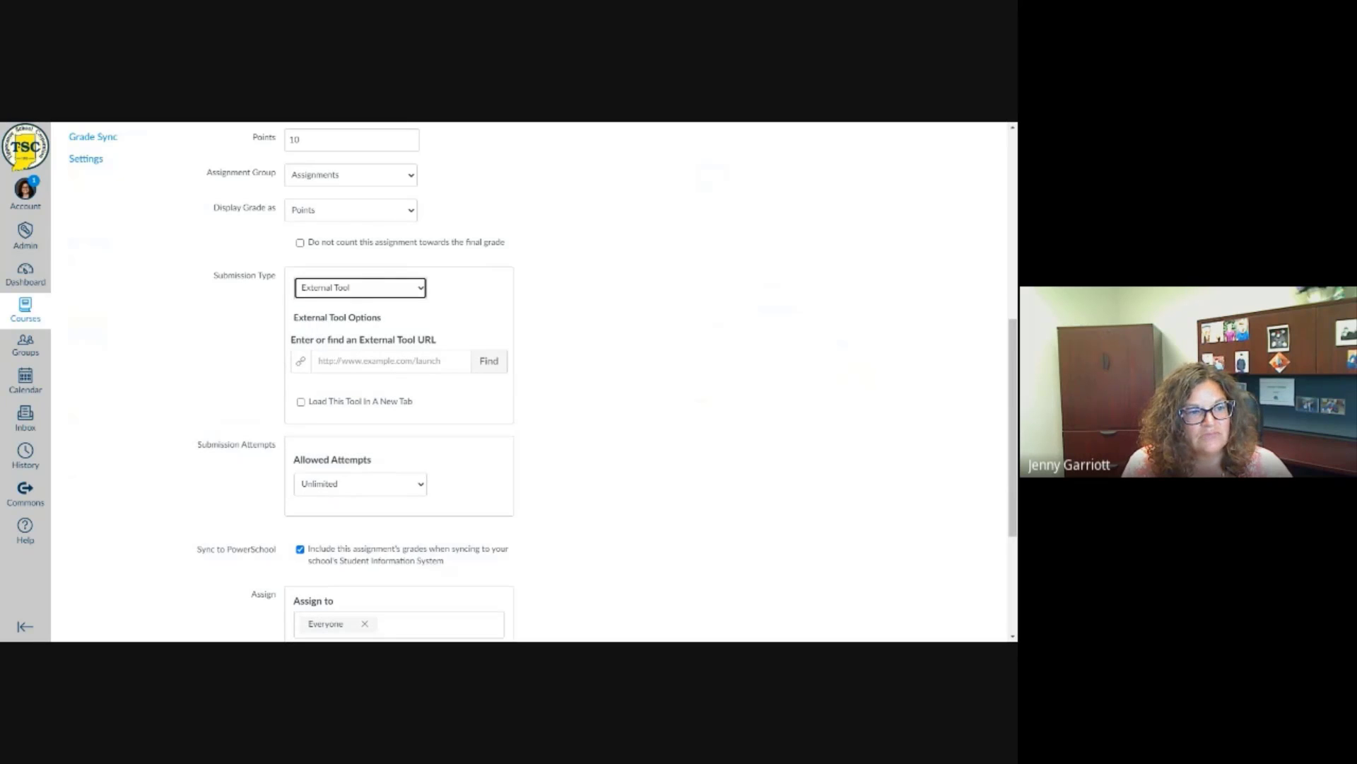
click(496, 366)
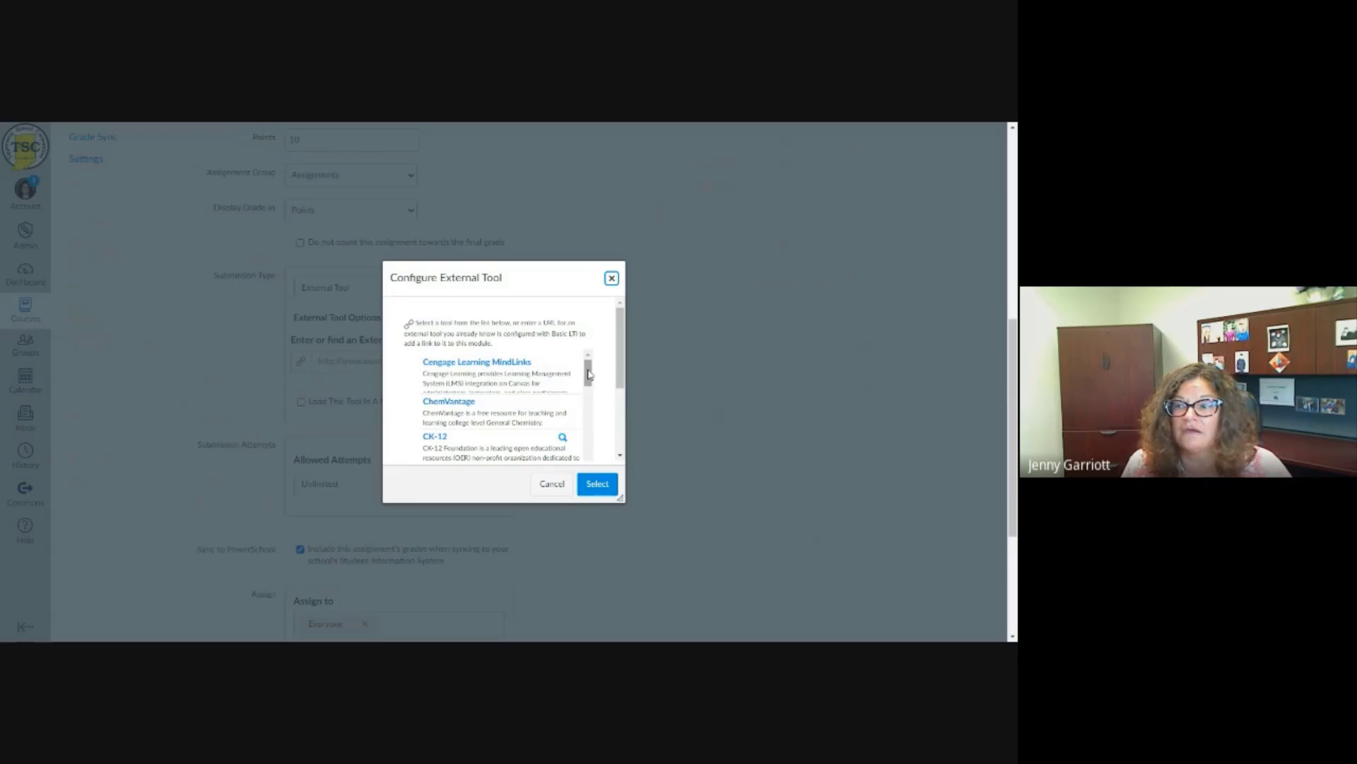
drag(589, 372, 588, 409)
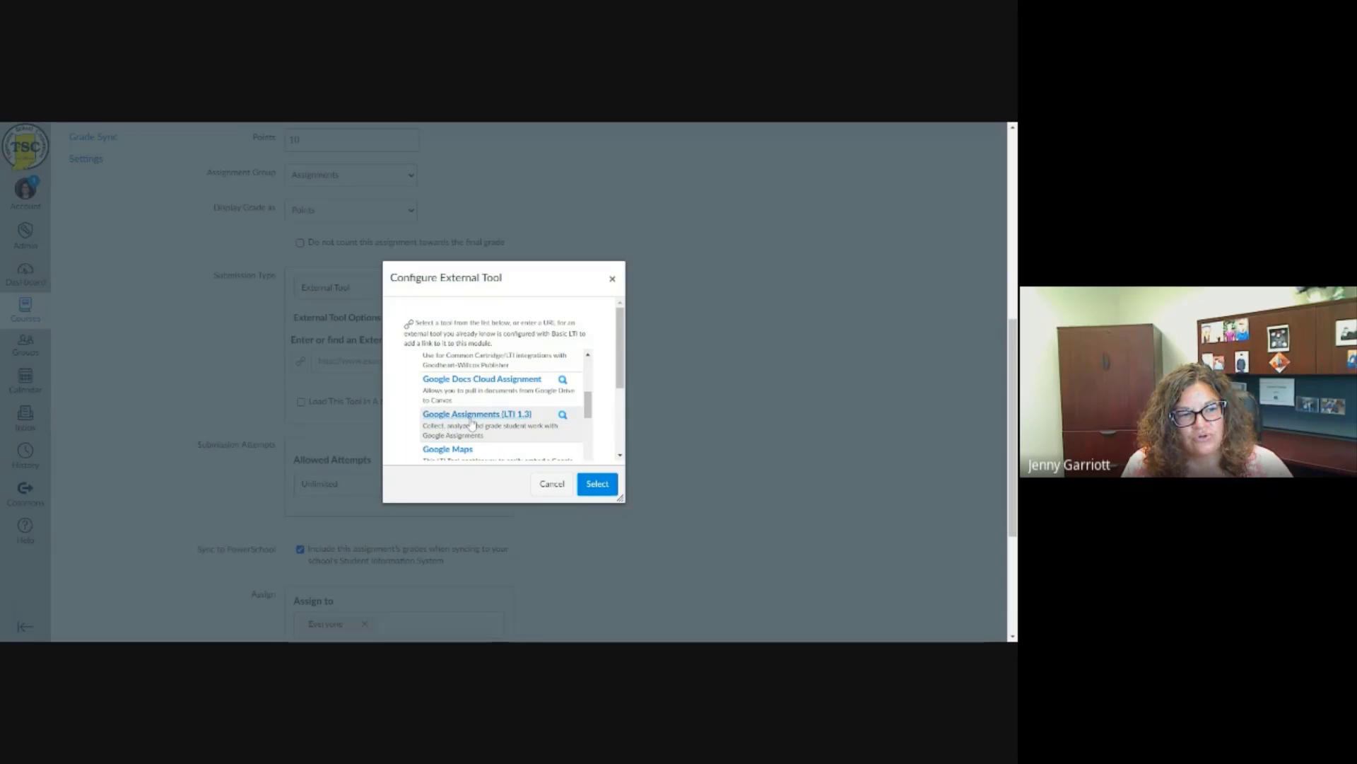
click(513, 419)
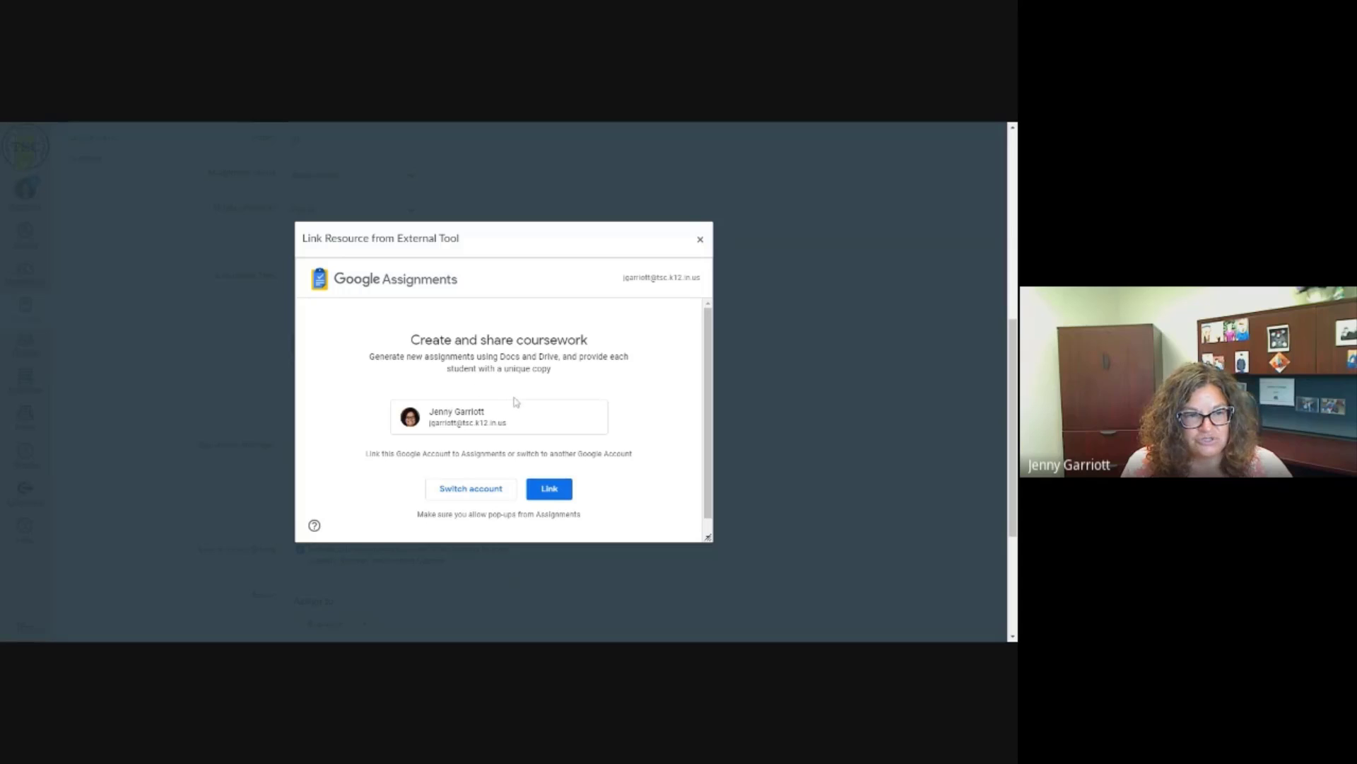
Link the teacher's displayed Google account to Google Assignments and agree to the linking terms
click(550, 498)
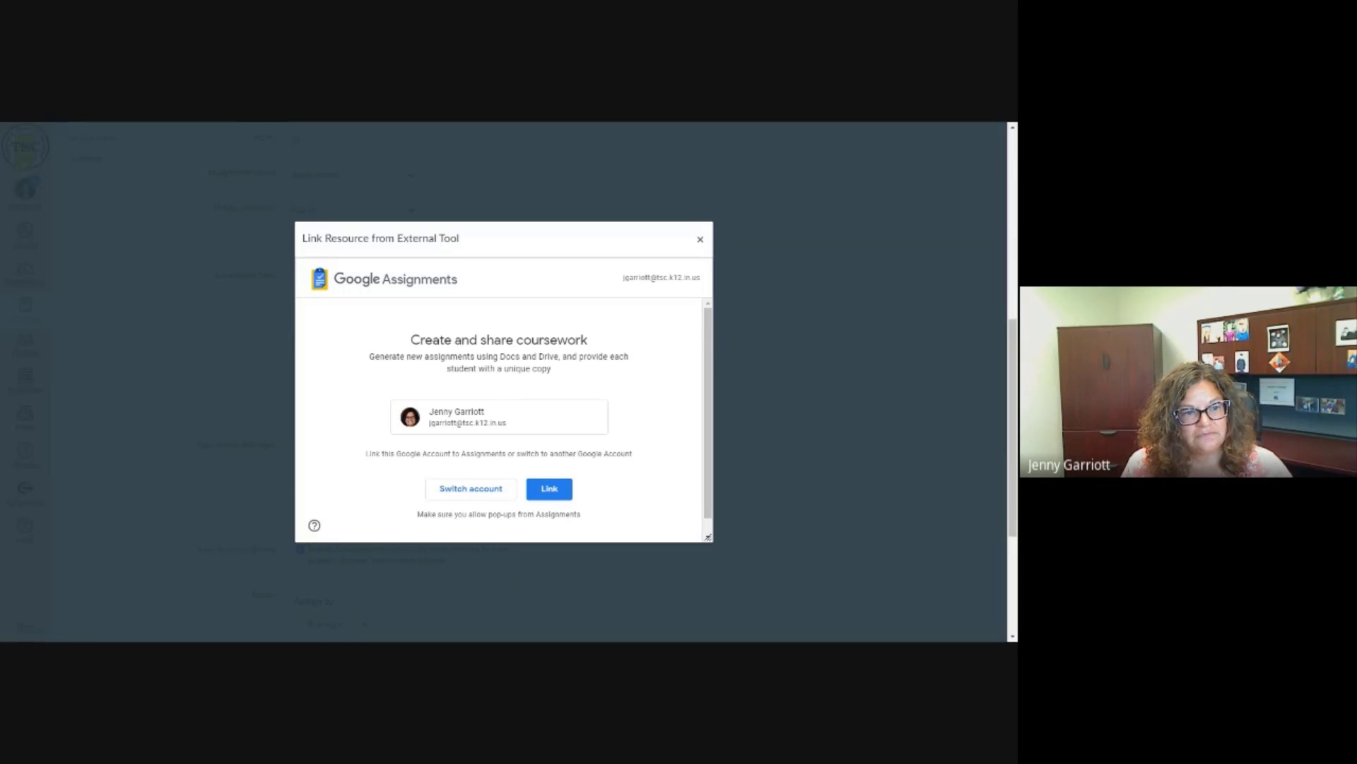
click(549, 498)
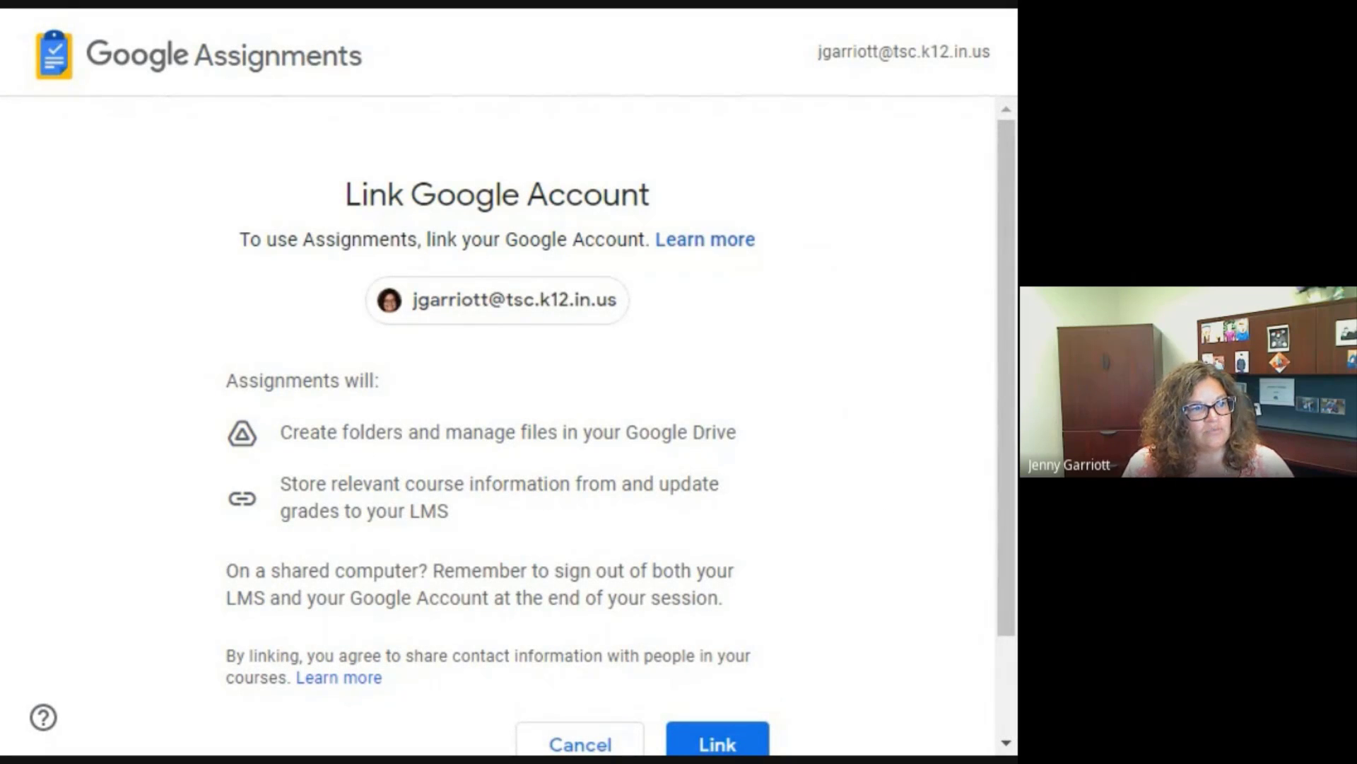
scroll(881, 488, down, 2)
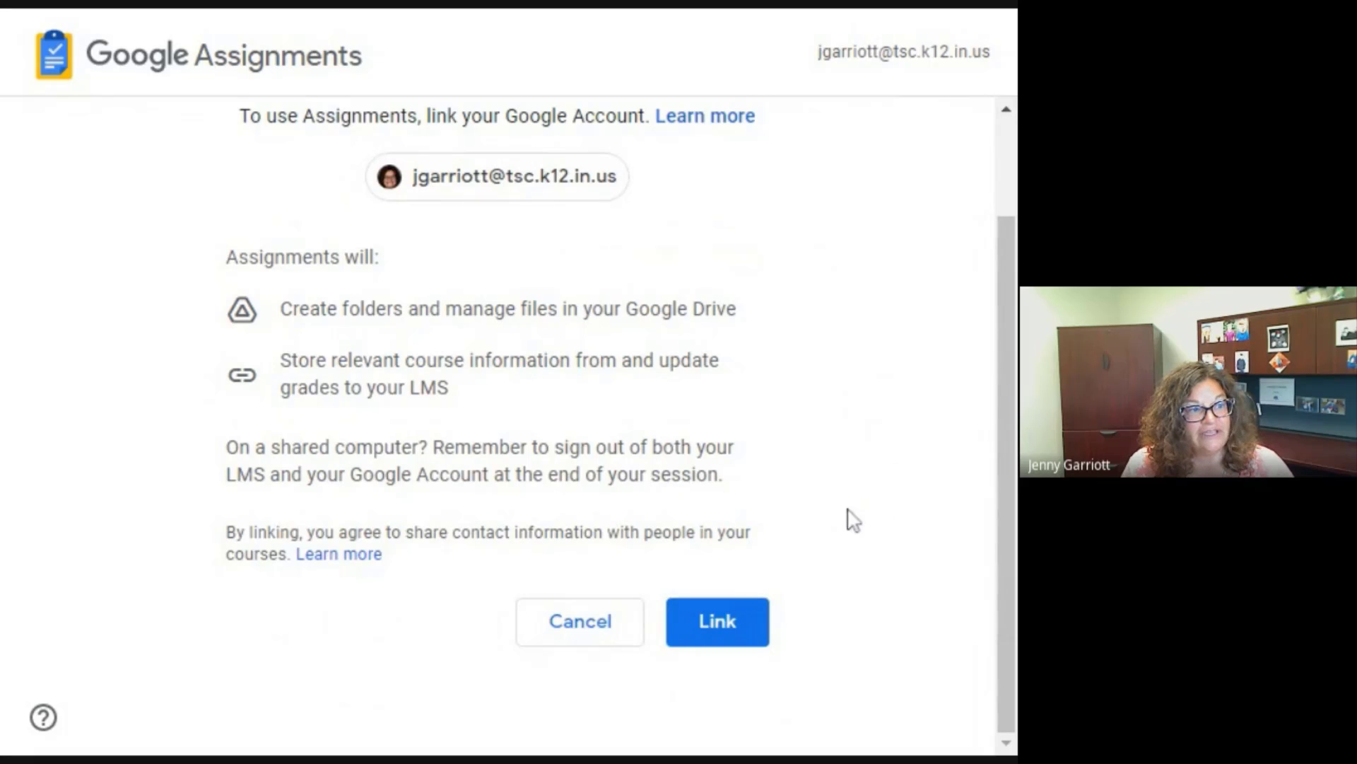
click(722, 636)
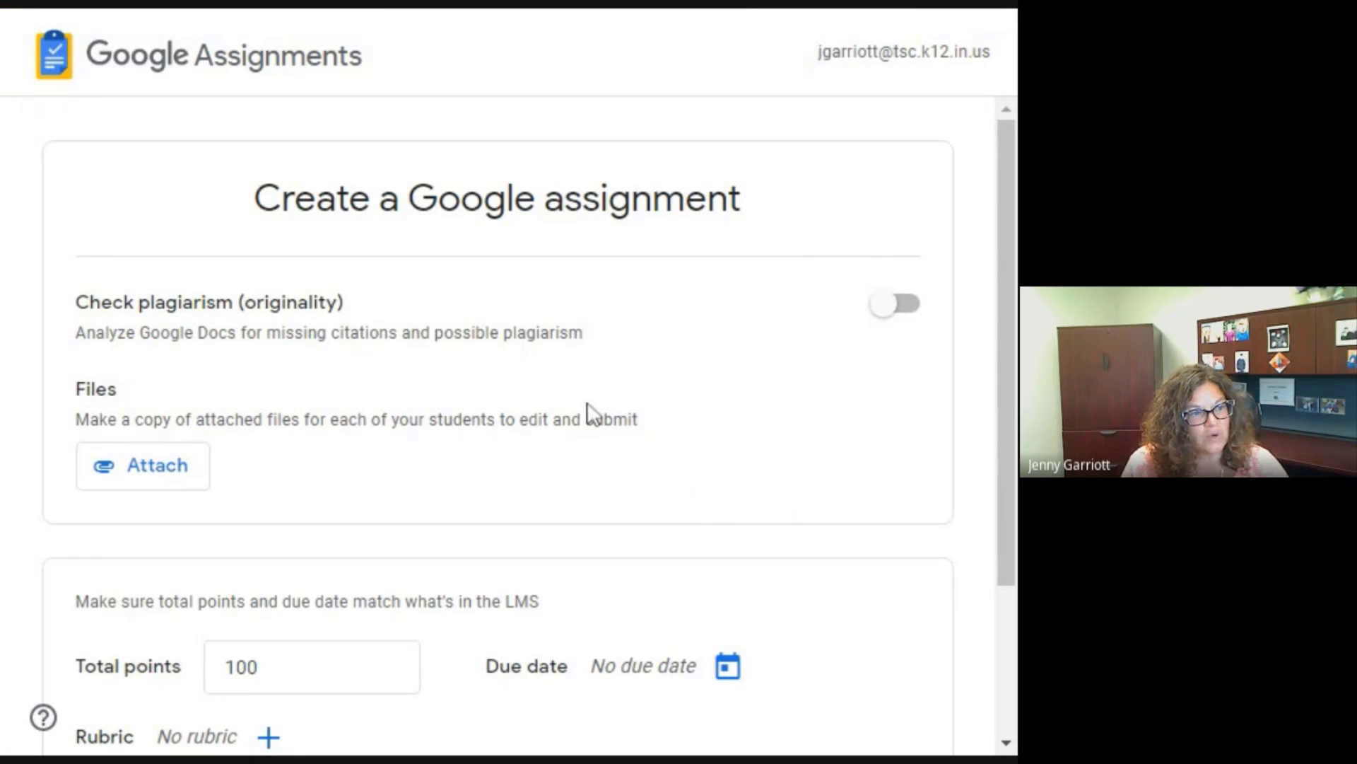
Search Google Drive for "bio" and attach the teacher's "Class Biography Inquiry" slides to the Google assignment
drag(999, 190, 997, 222)
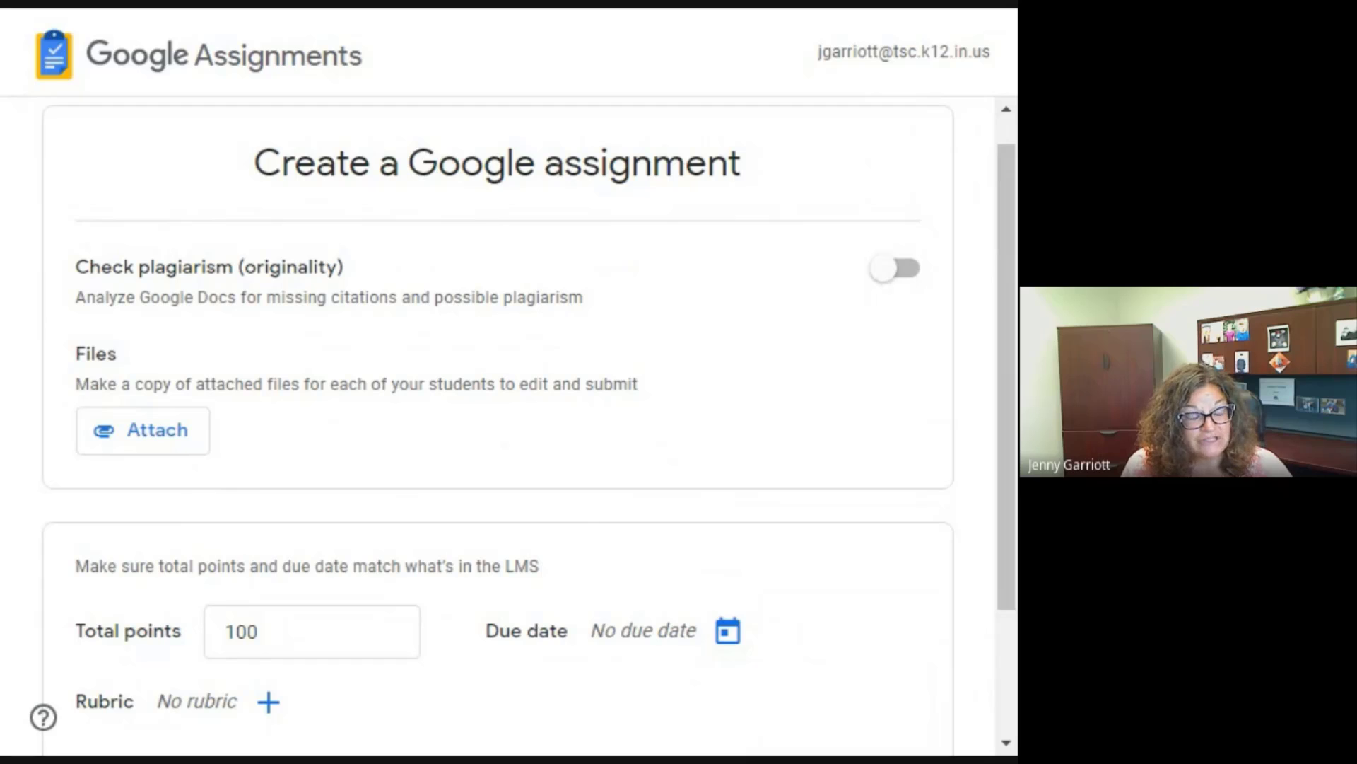
mouse_move(999, 214)
mouse_down()
mouse_move(1008, 189)
mouse_move(1009, 212)
mouse_up()
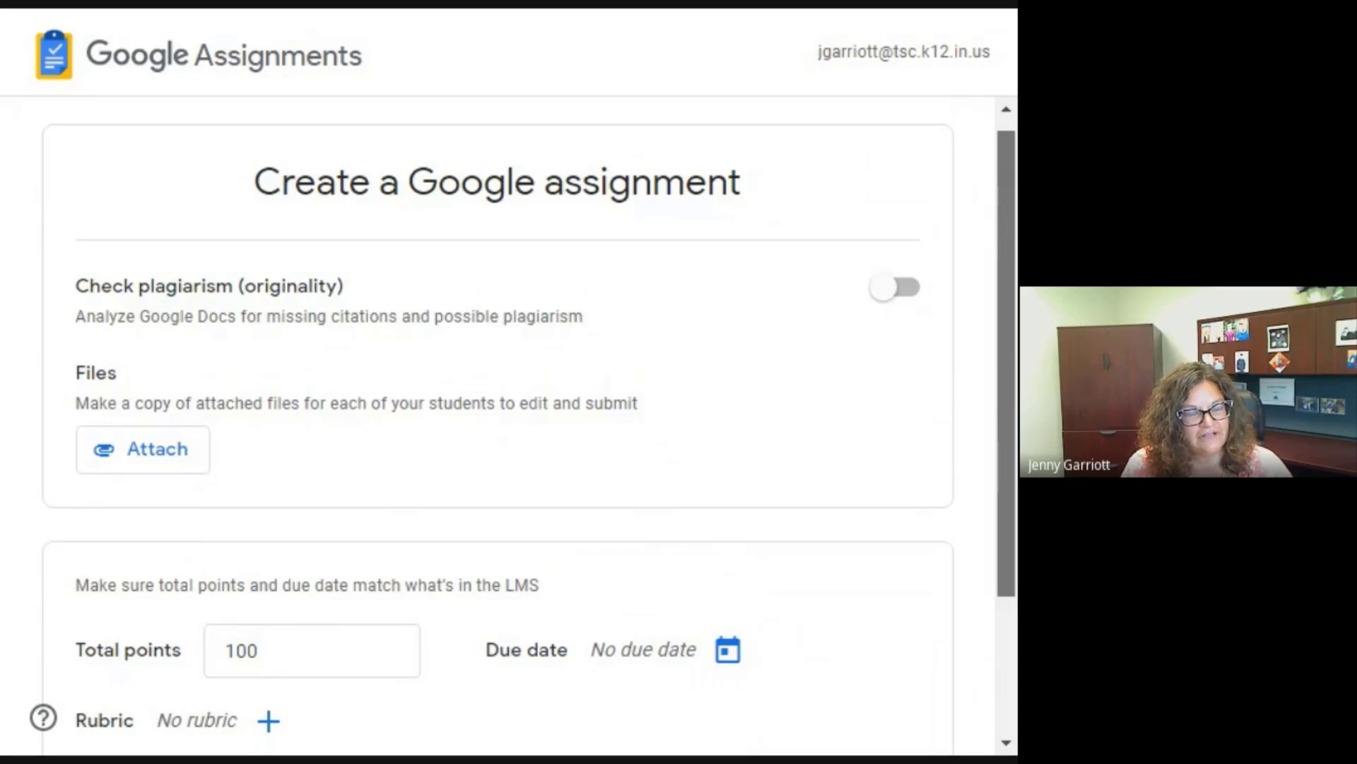
drag(1007, 205, 999, 266)
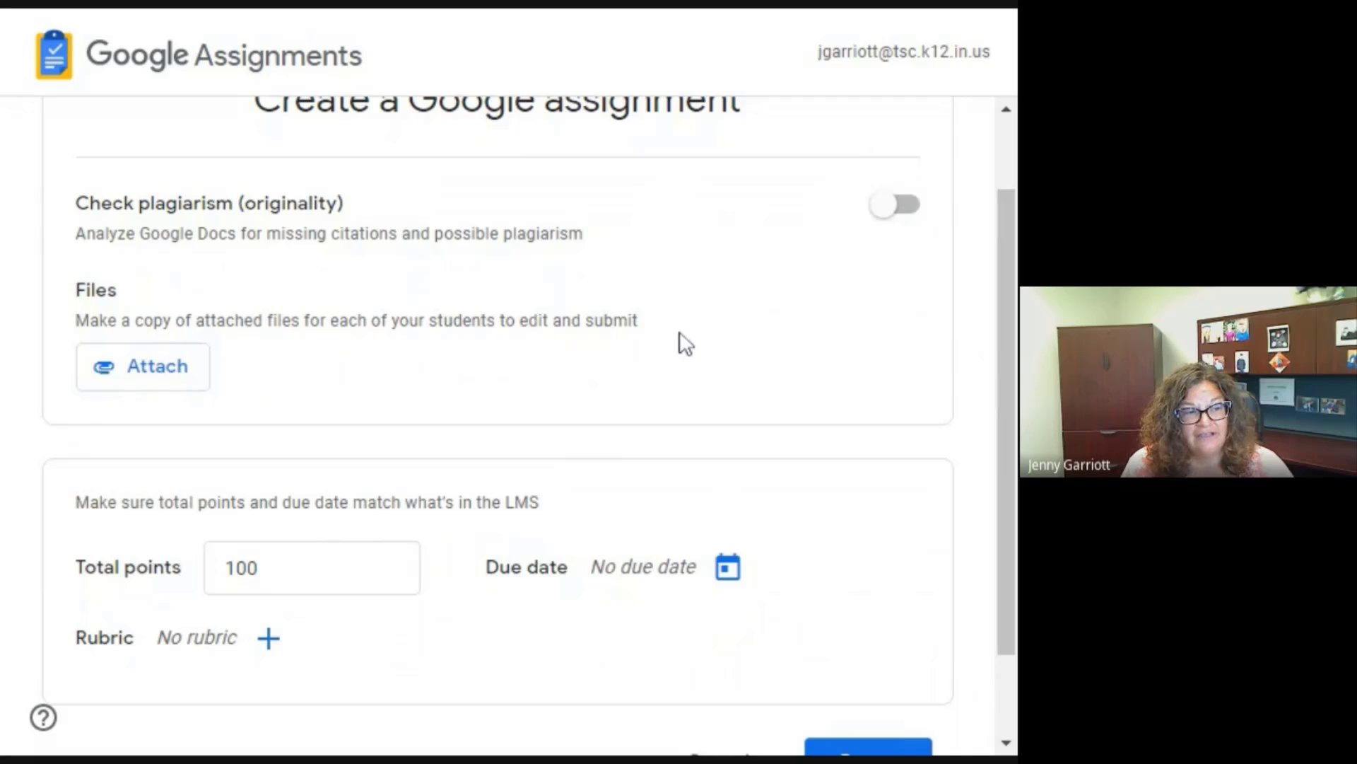
click(155, 375)
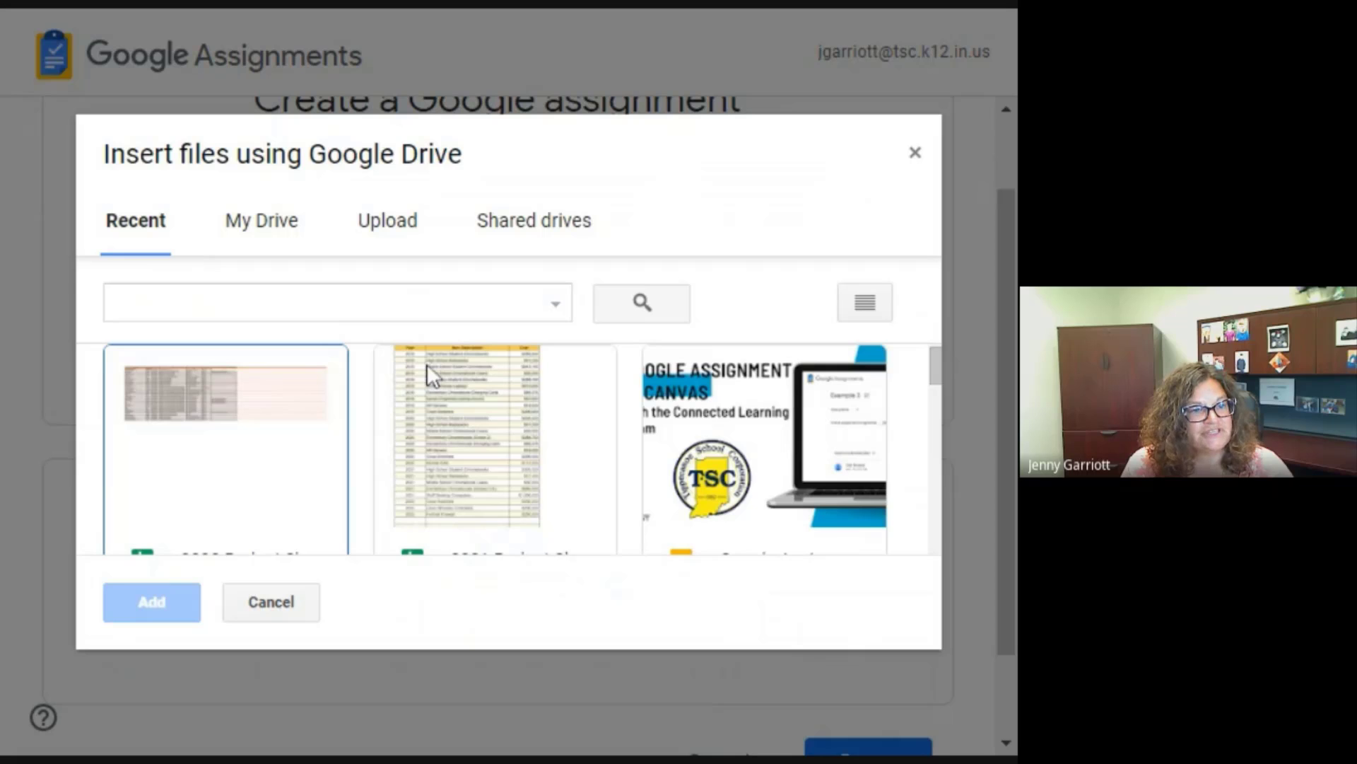
click(192, 292)
text(bio)
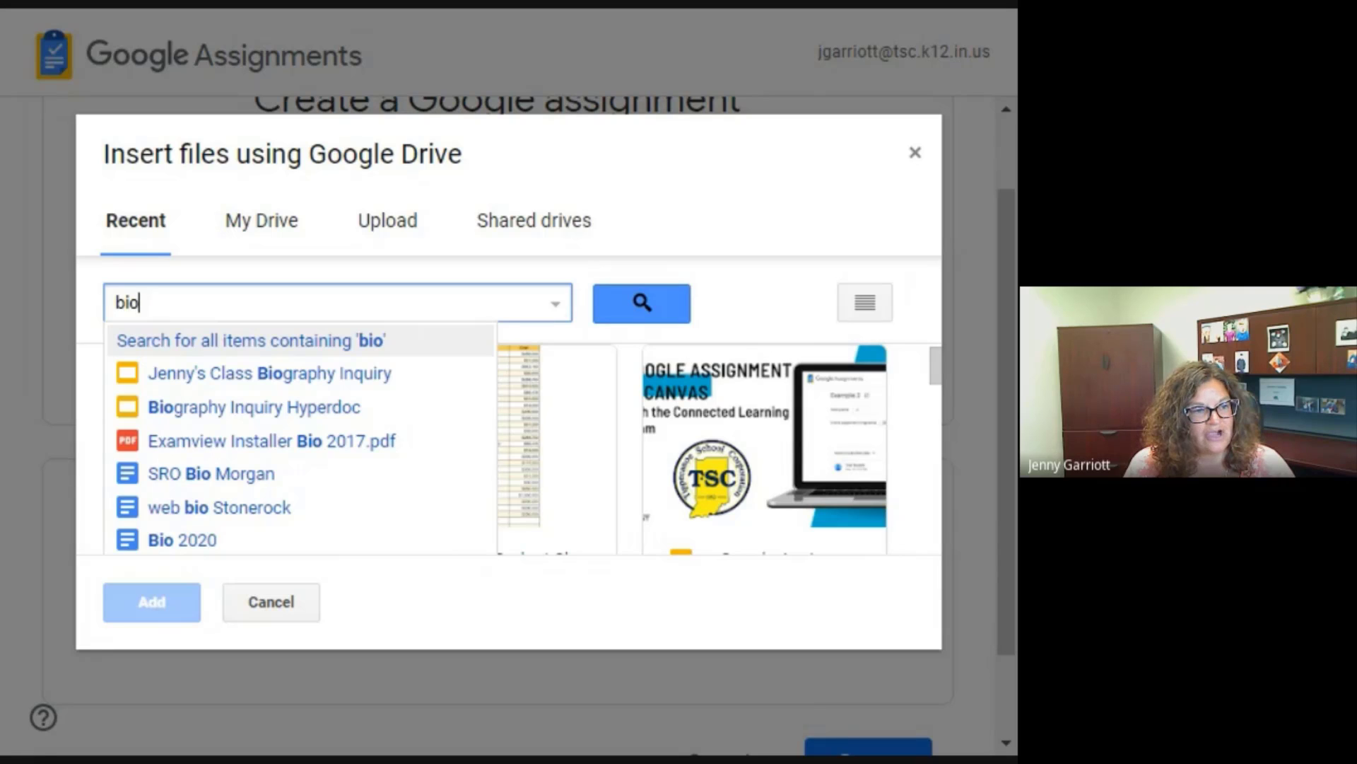
click(222, 375)
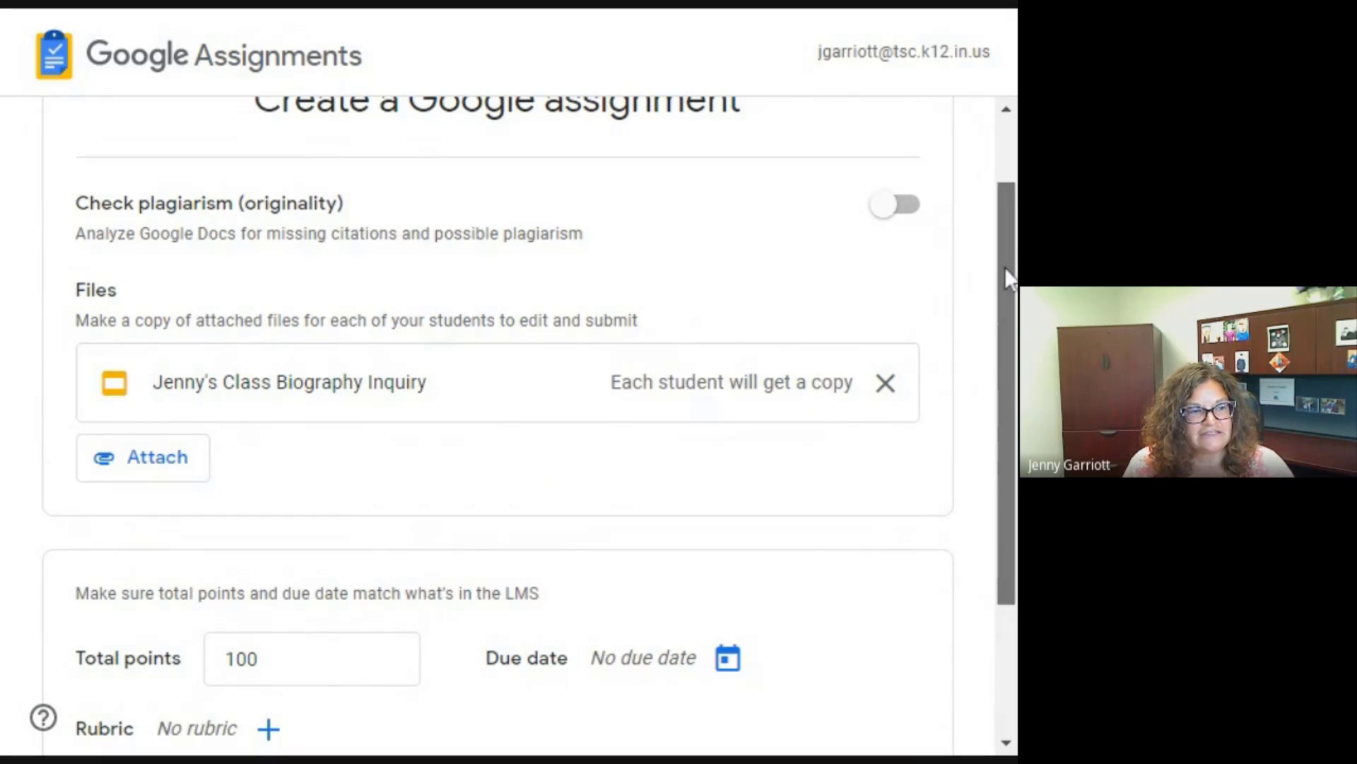
drag(1007, 268, 989, 428)
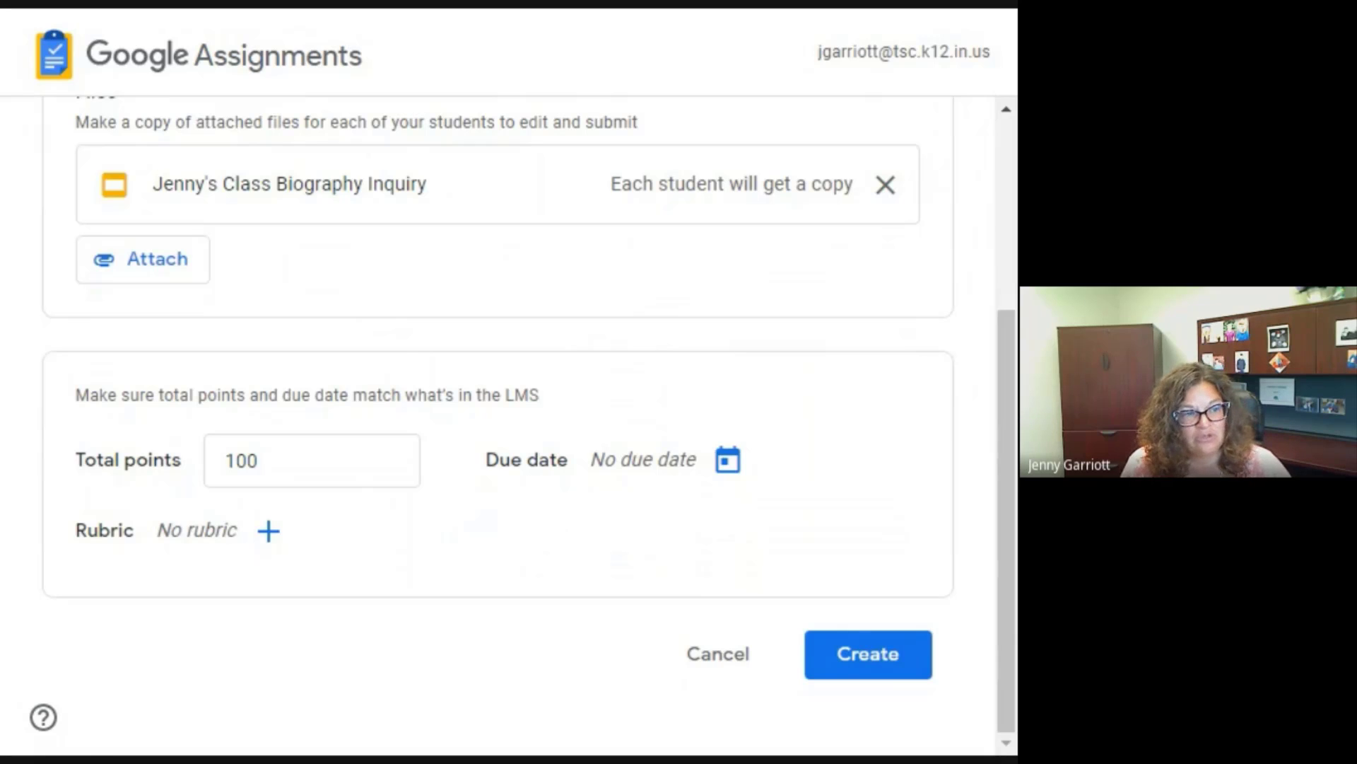
Create the Google assignment with 10 total points and a Jul 30, 2021 due date, and confirm it as the external tool
double_click(242, 461)
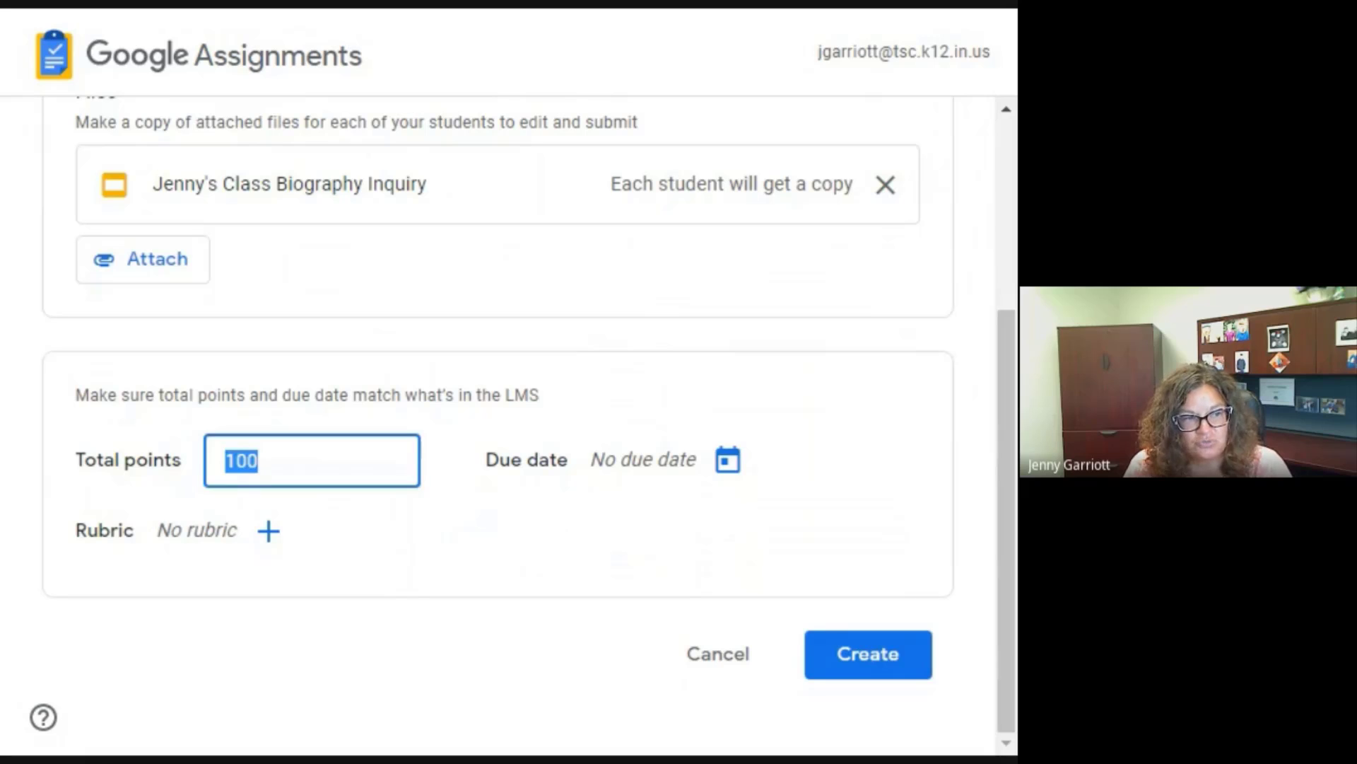
text(10)
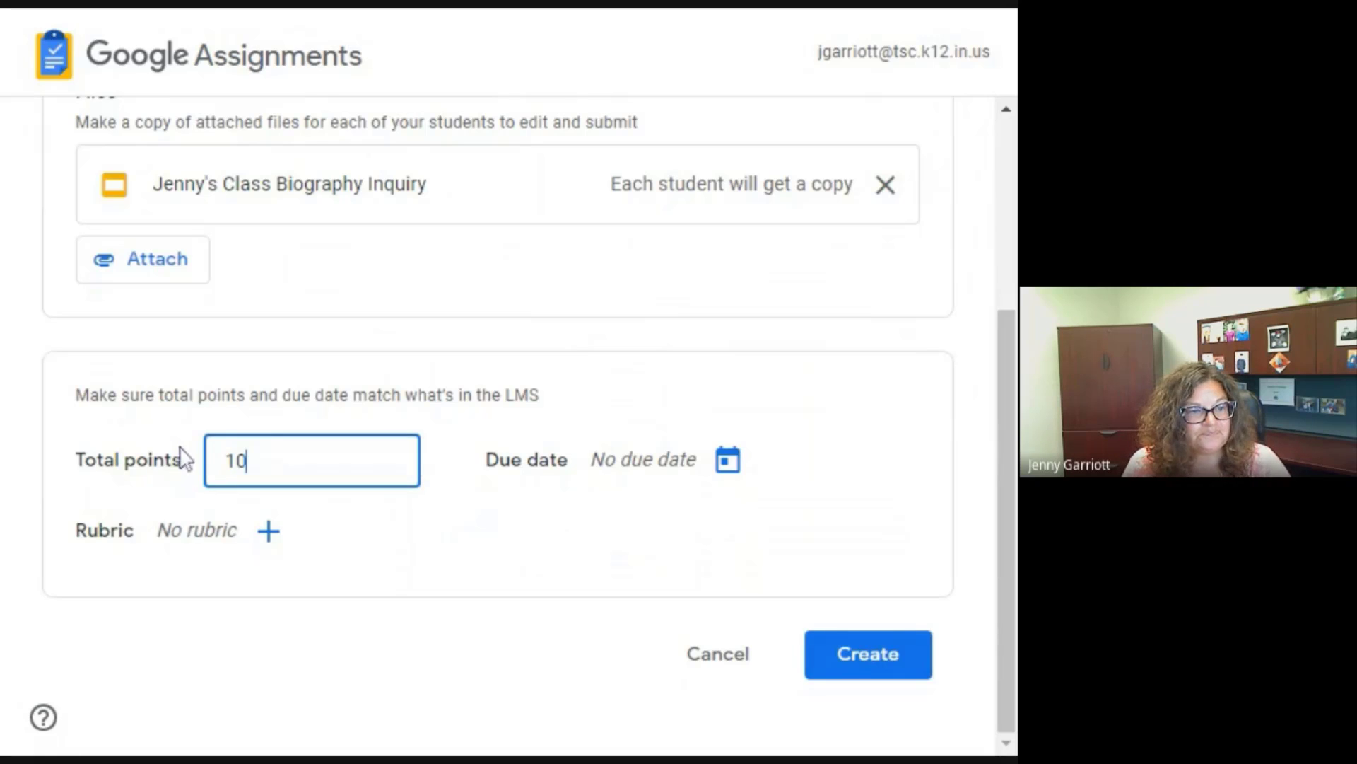
click(729, 464)
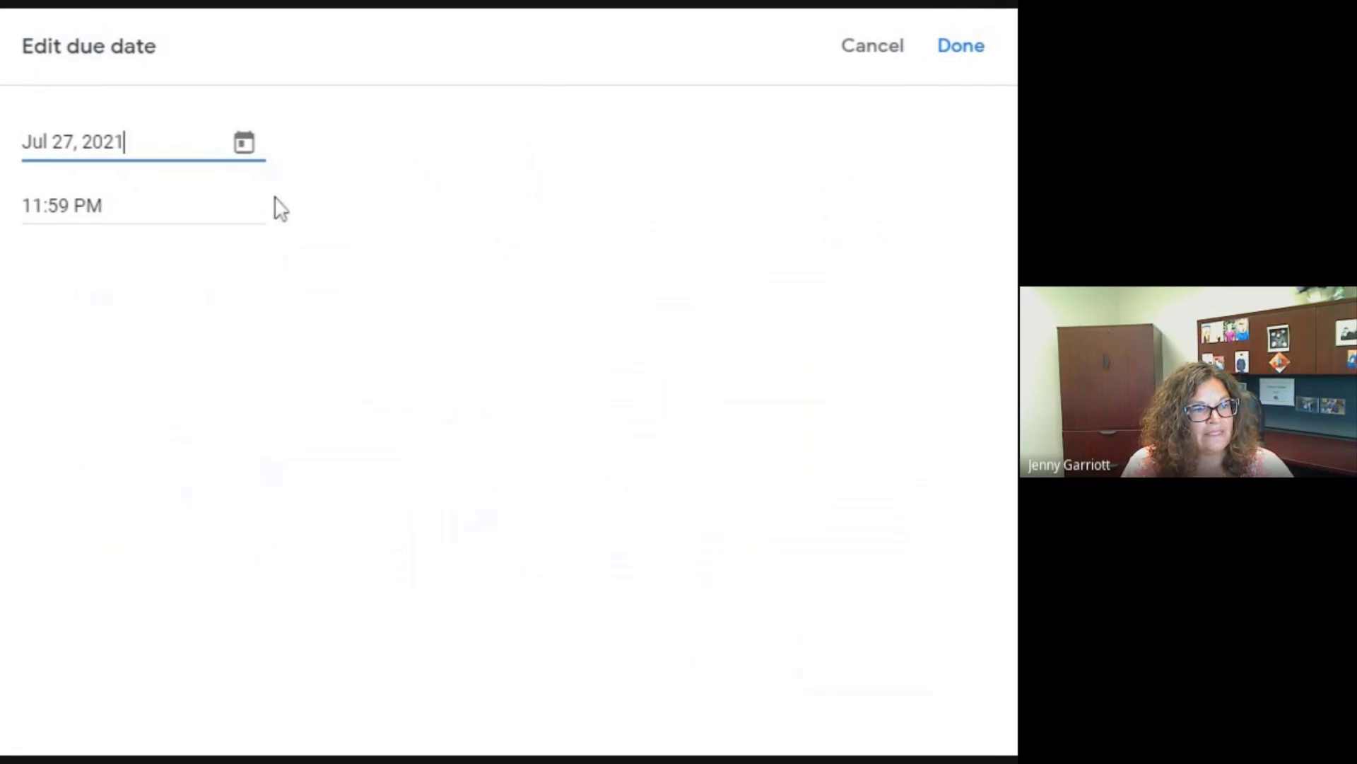
click(244, 144)
click(290, 482)
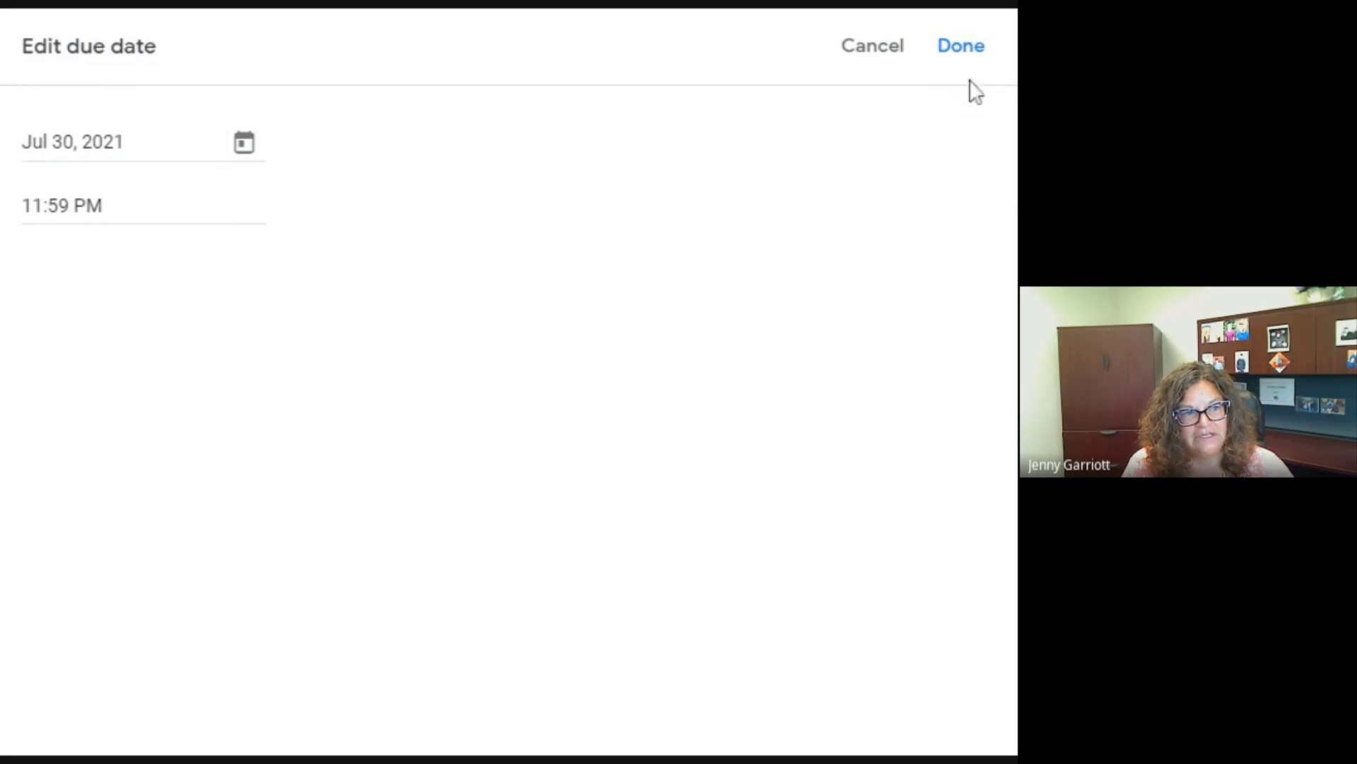
click(963, 47)
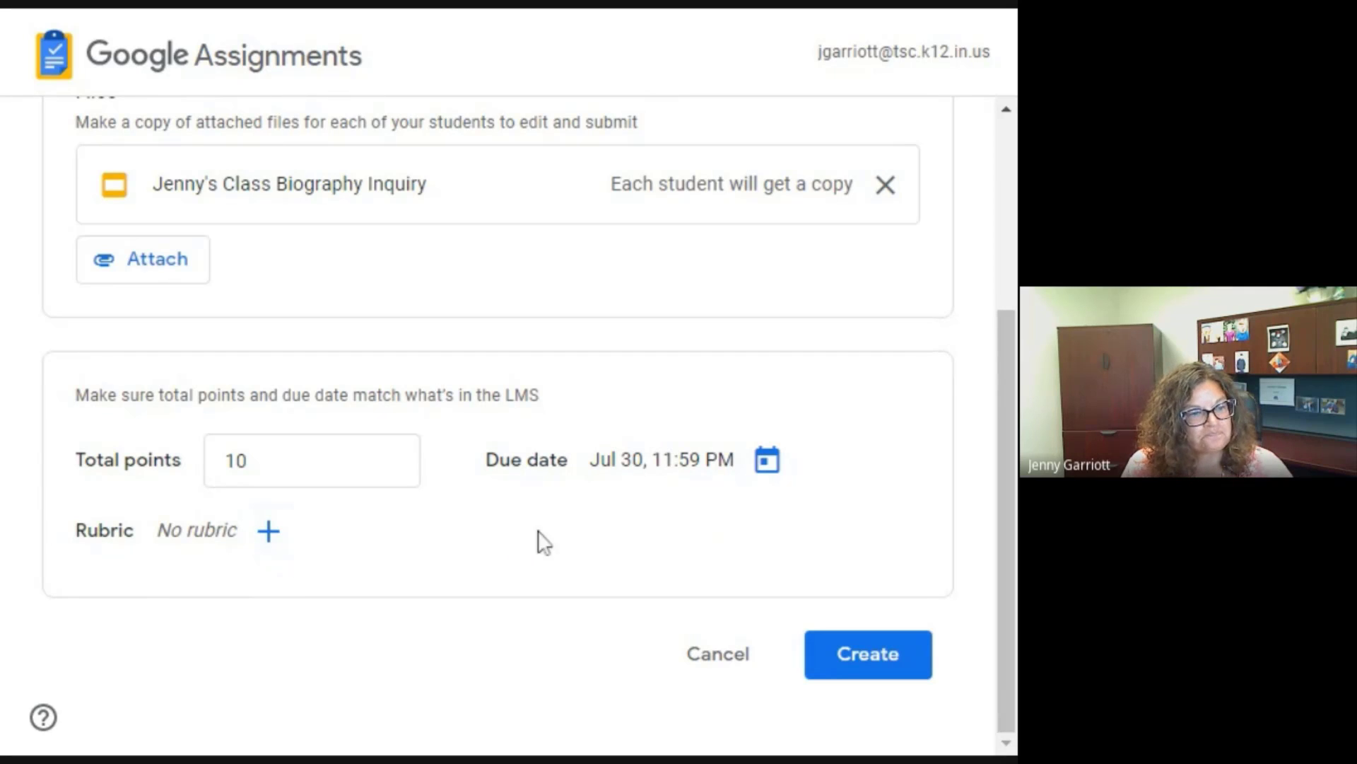
click(876, 672)
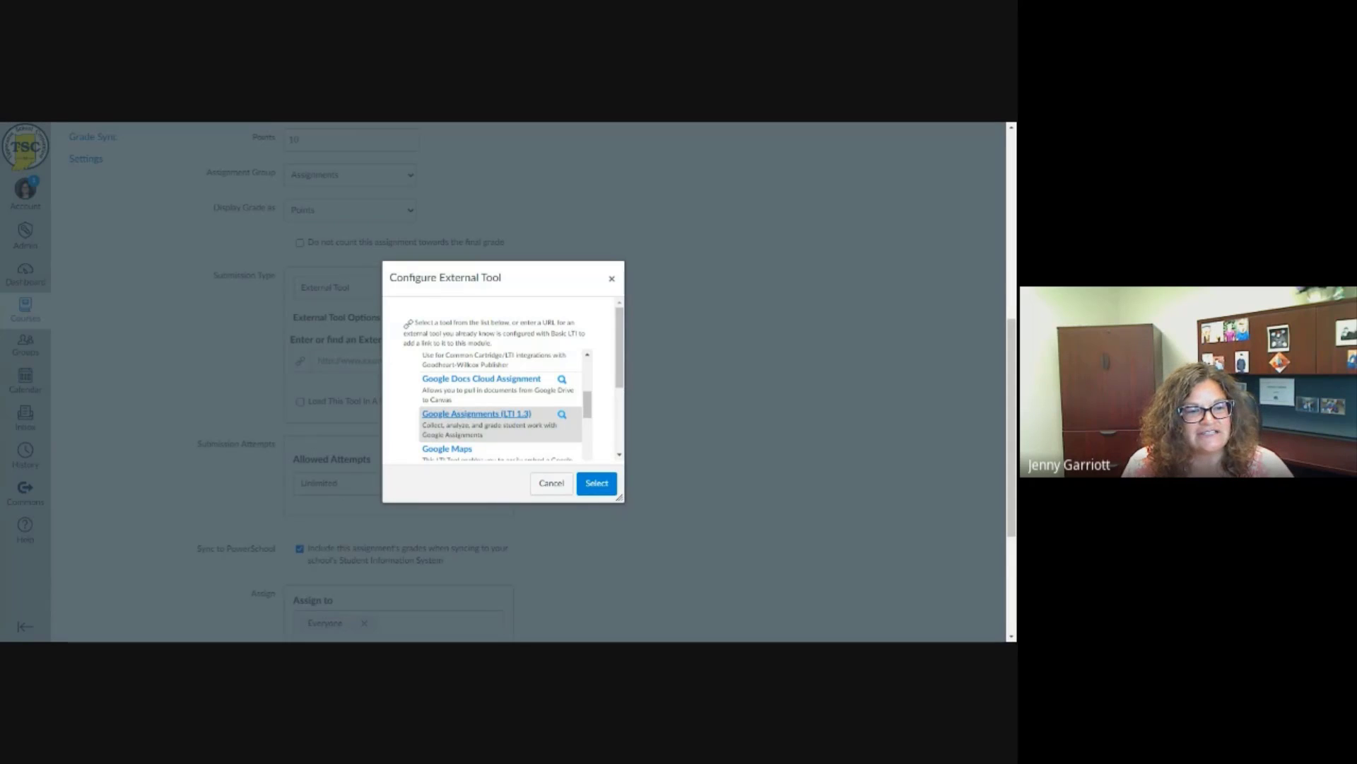
click(597, 483)
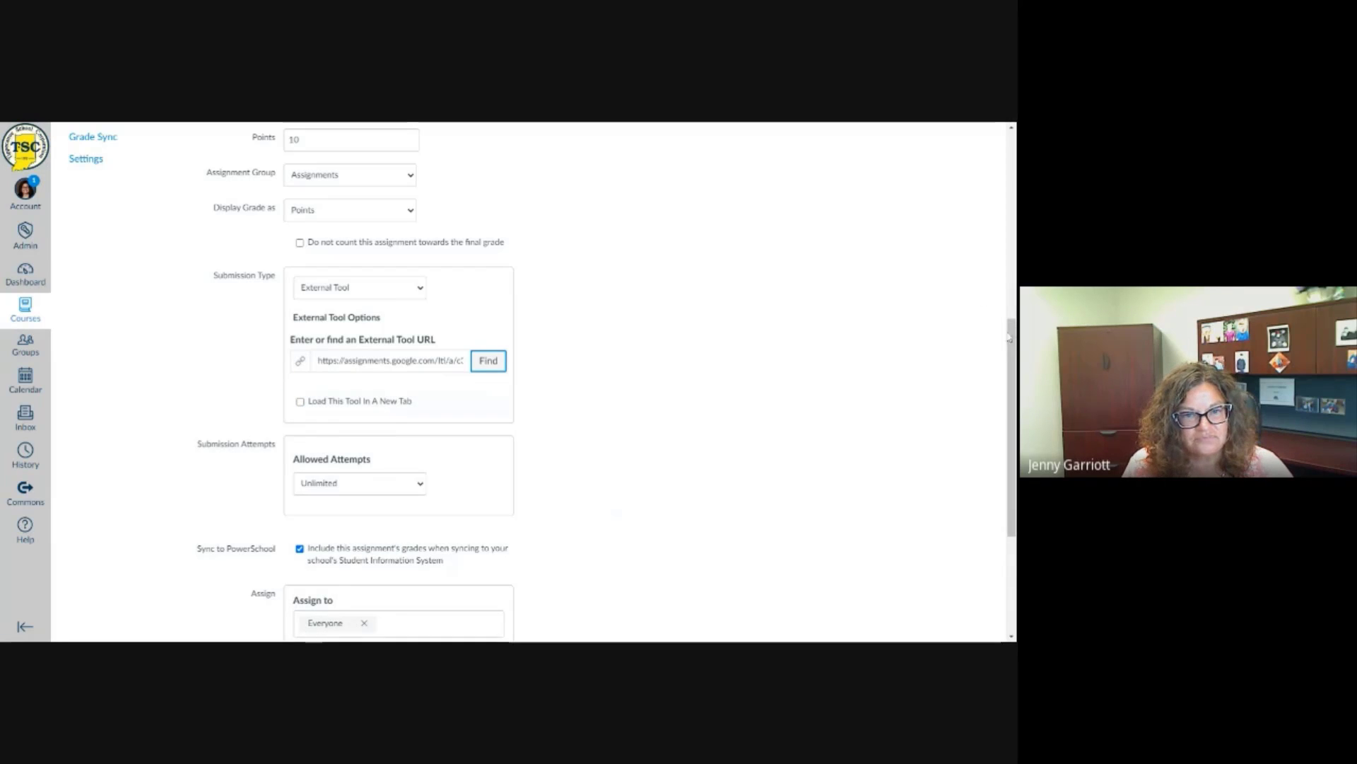
Set the Canvas assignment's due date for everyone to Jul 30 at 11:59pm
scroll(1011, 425, down, 3)
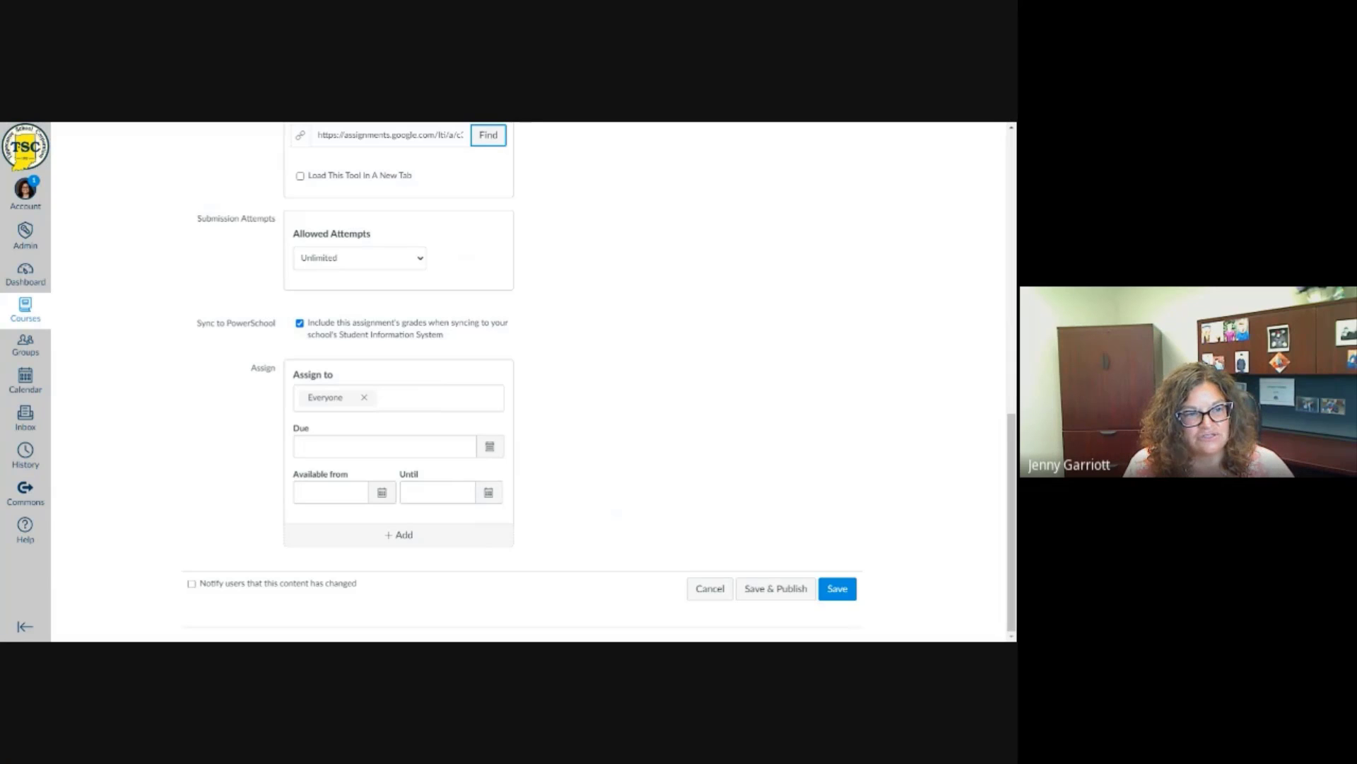
click(491, 448)
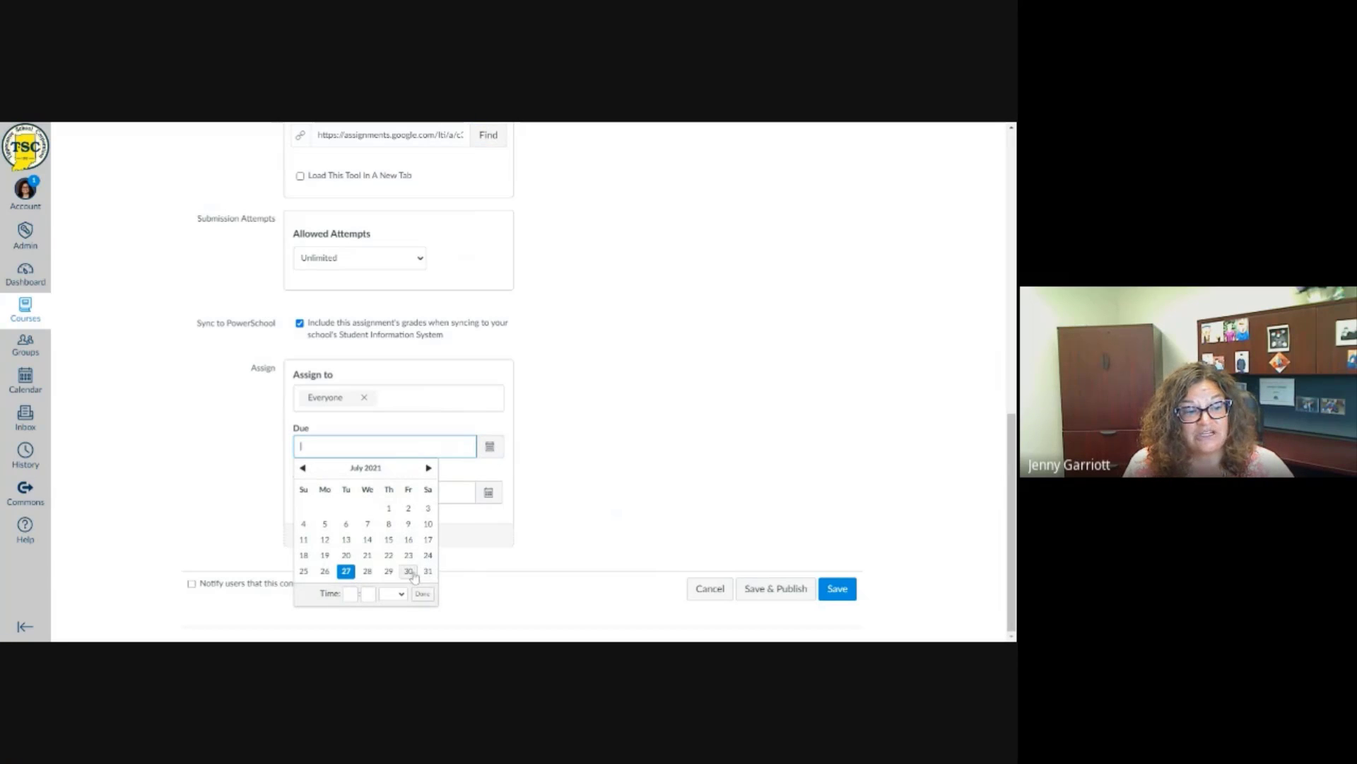
click(408, 571)
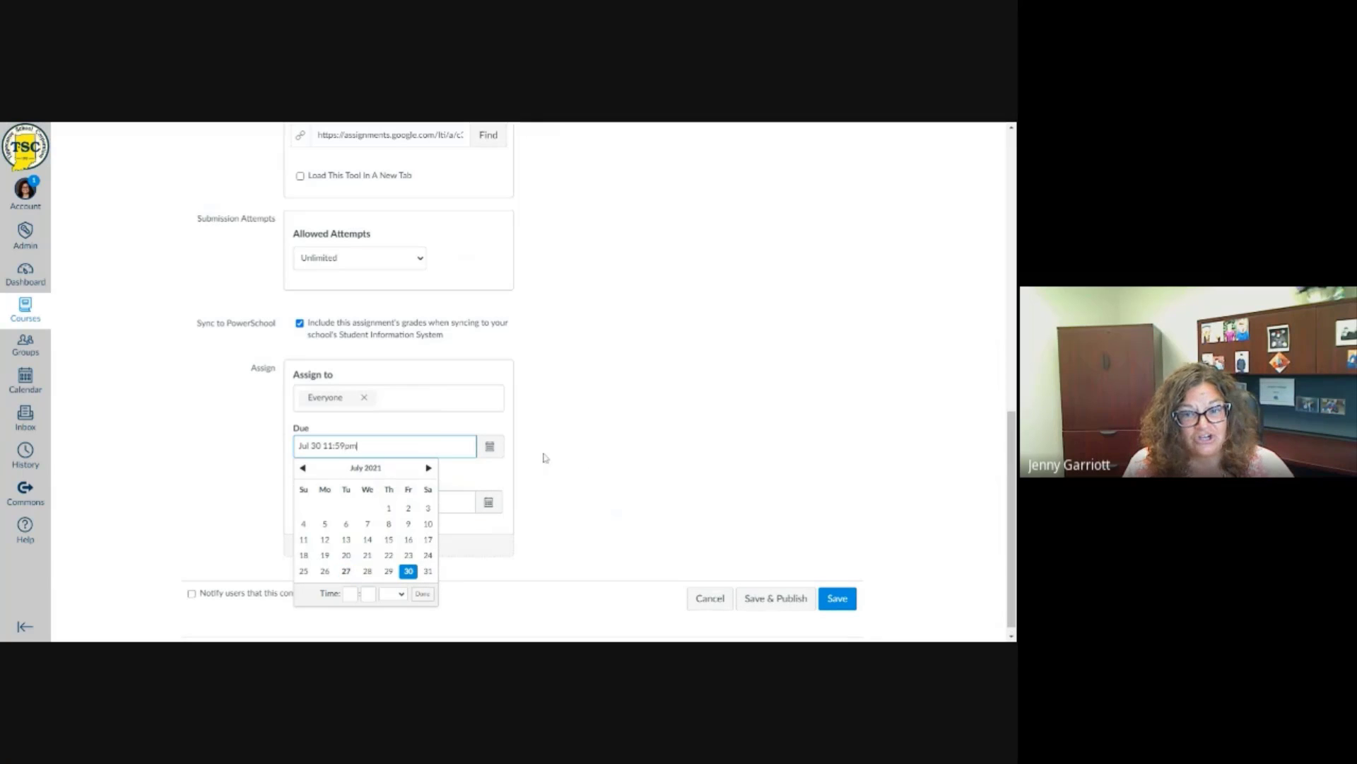
click(469, 475)
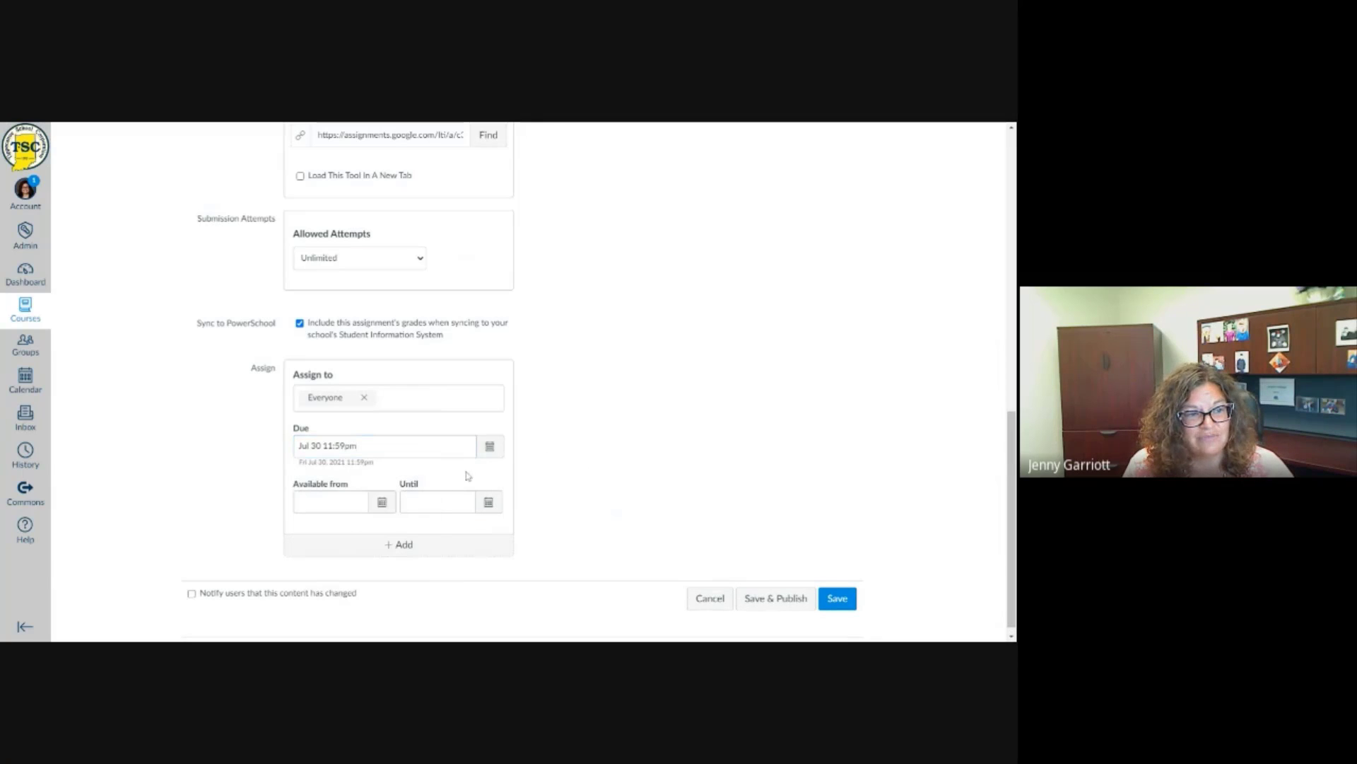
Make the assignment available from Jul 27 12am until Jul 30 11:59pm, and save and publish it
click(381, 503)
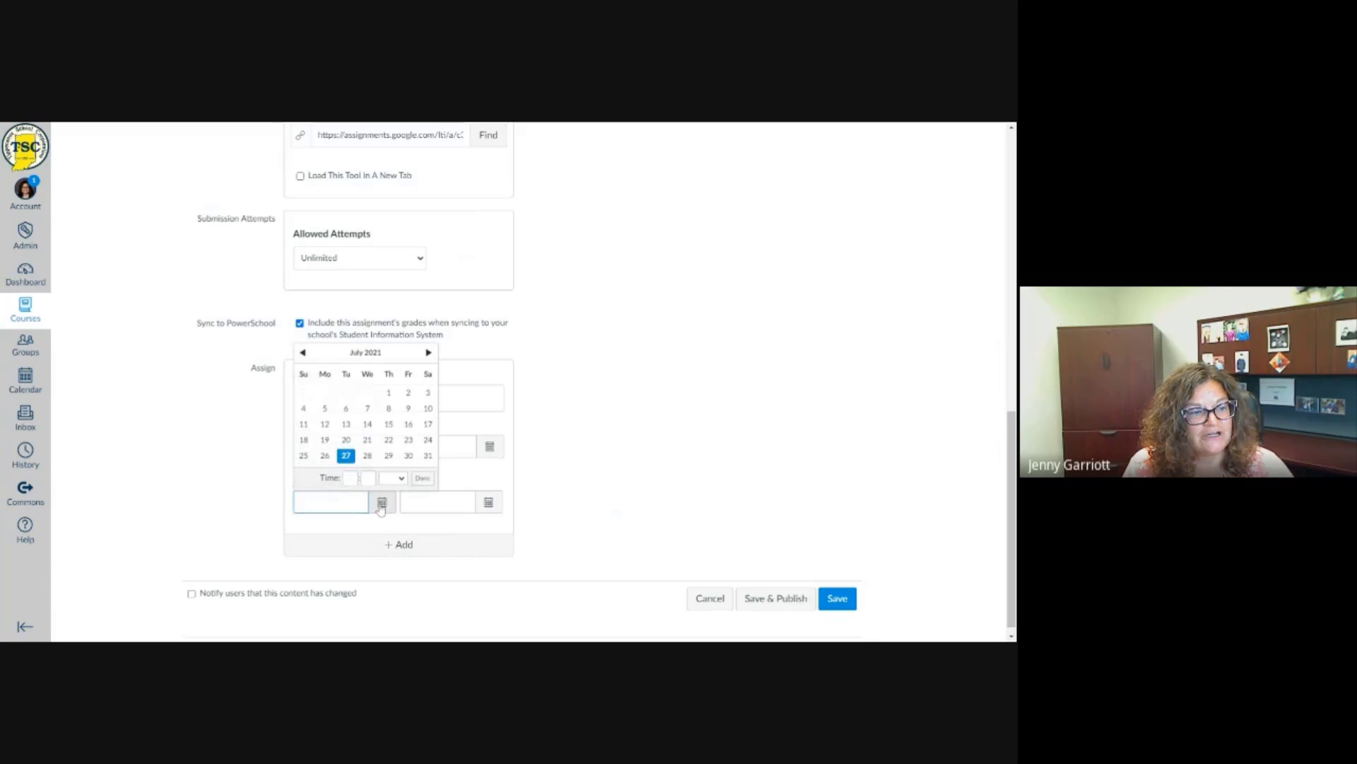
click(347, 456)
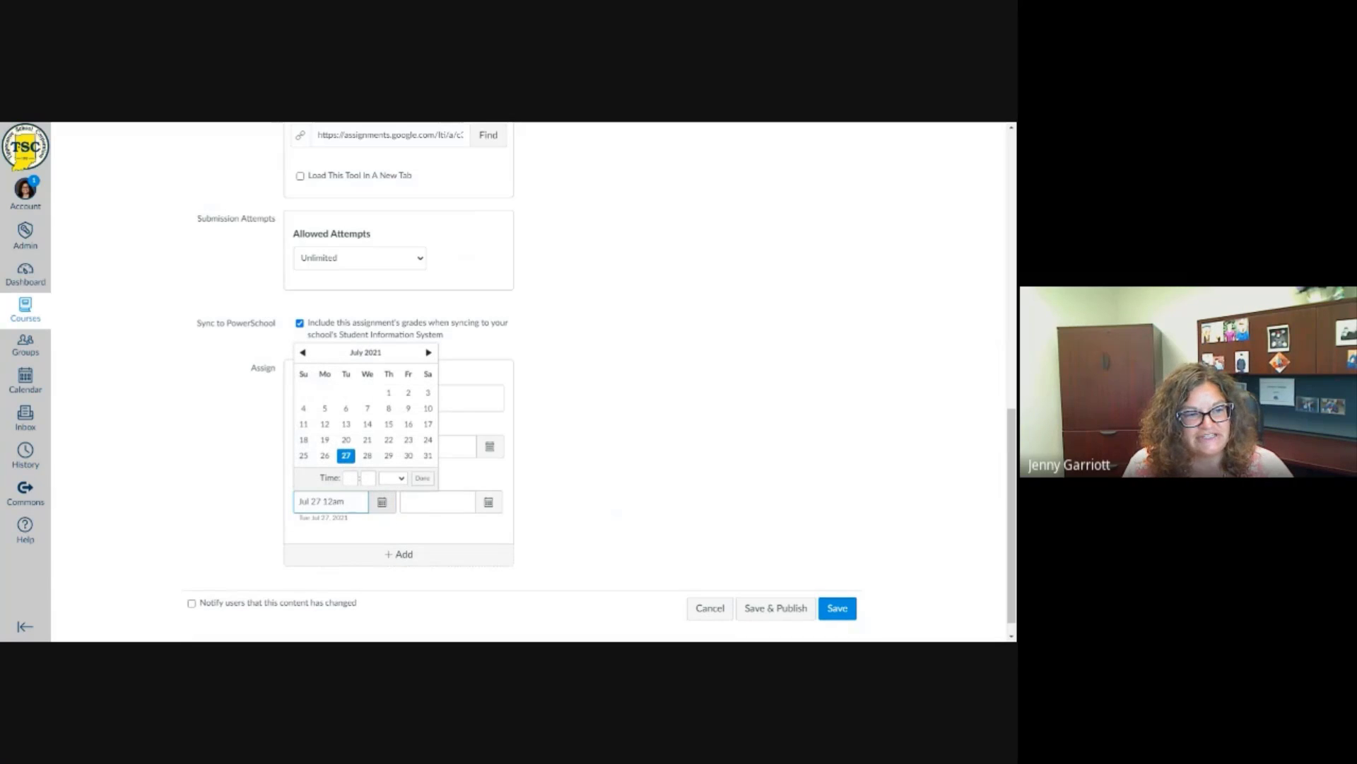
click(438, 502)
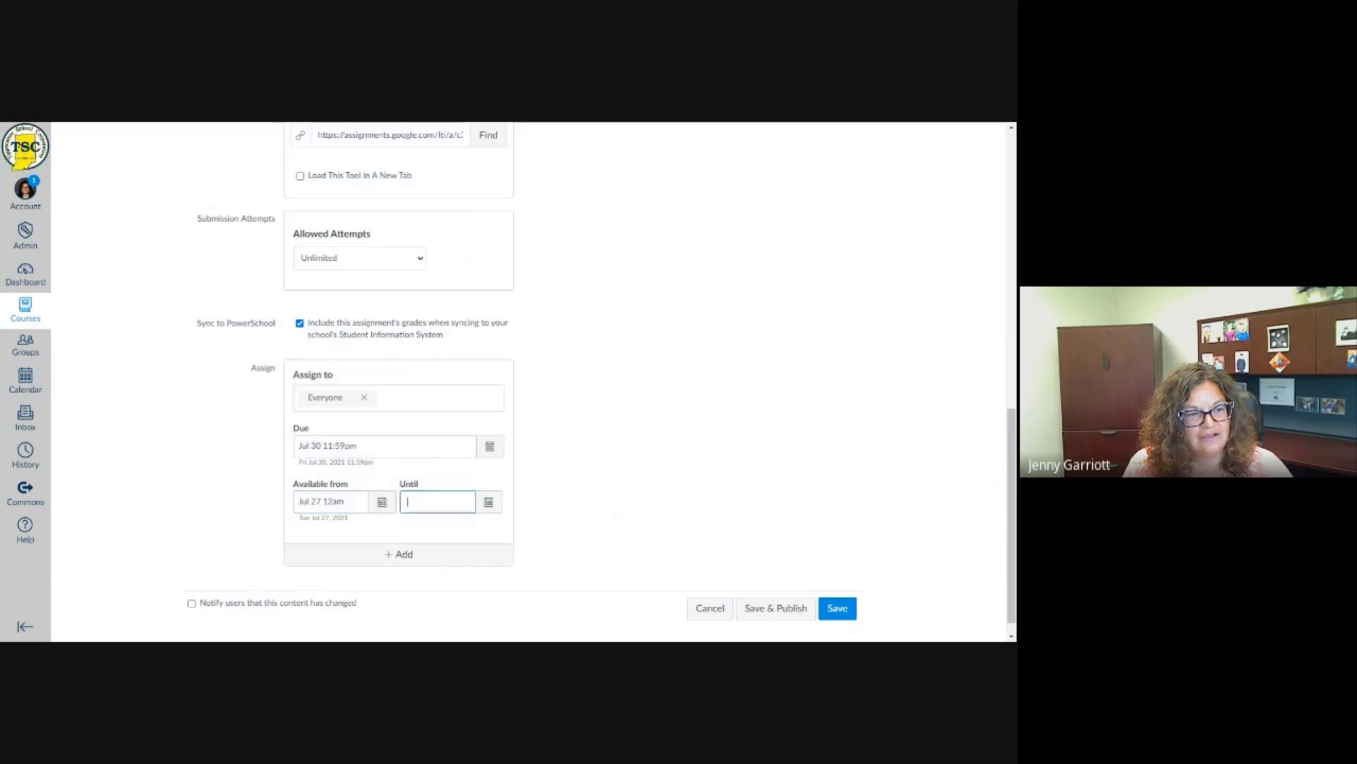
click(488, 502)
click(514, 455)
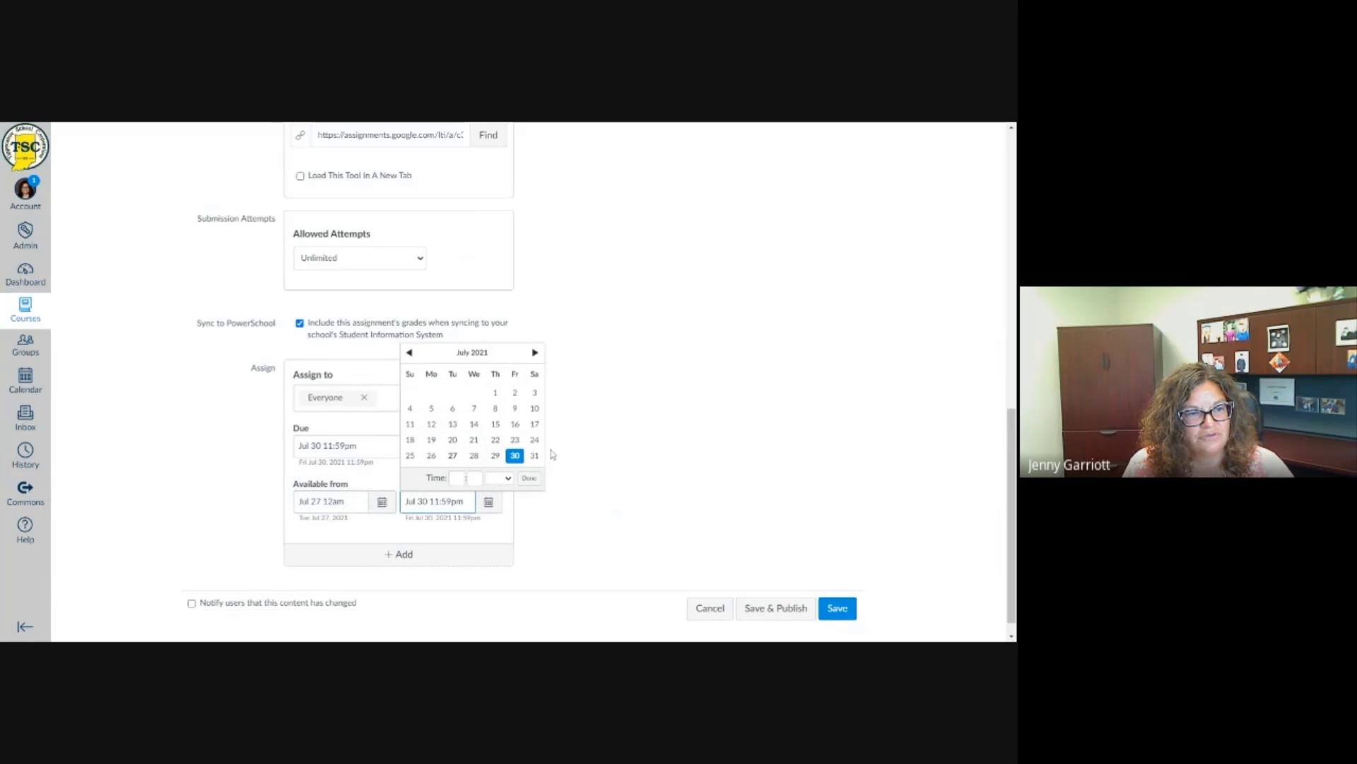
click(575, 512)
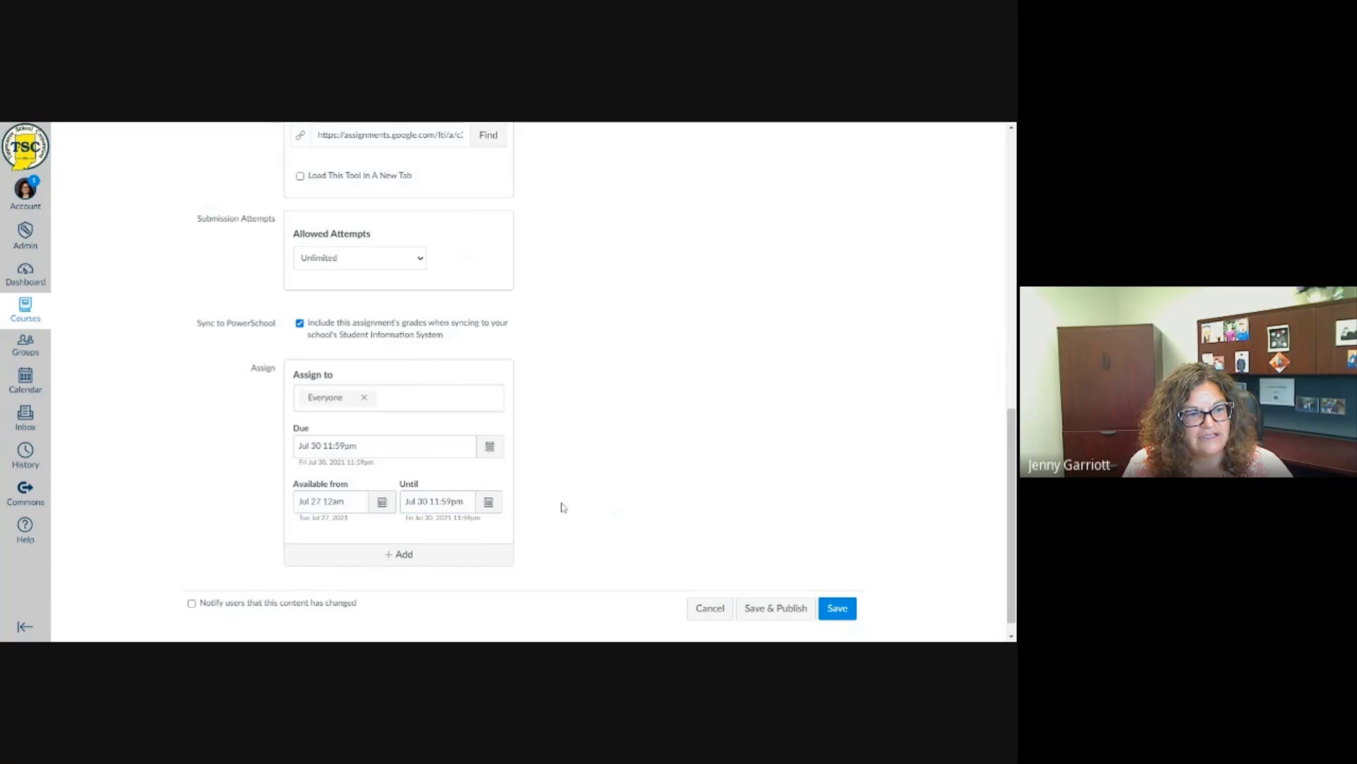
click(783, 614)
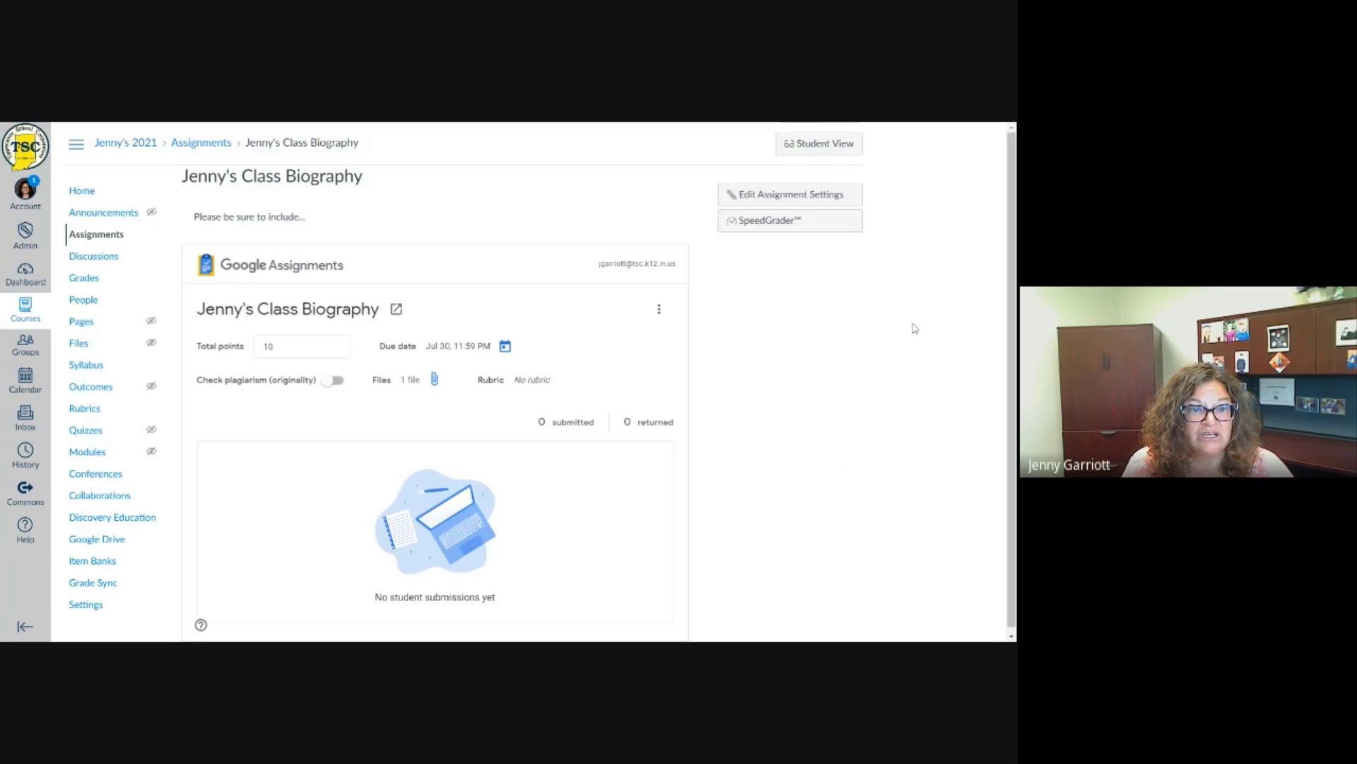
Create a course module named "Getting Started"
drag(1013, 202, 1014, 202)
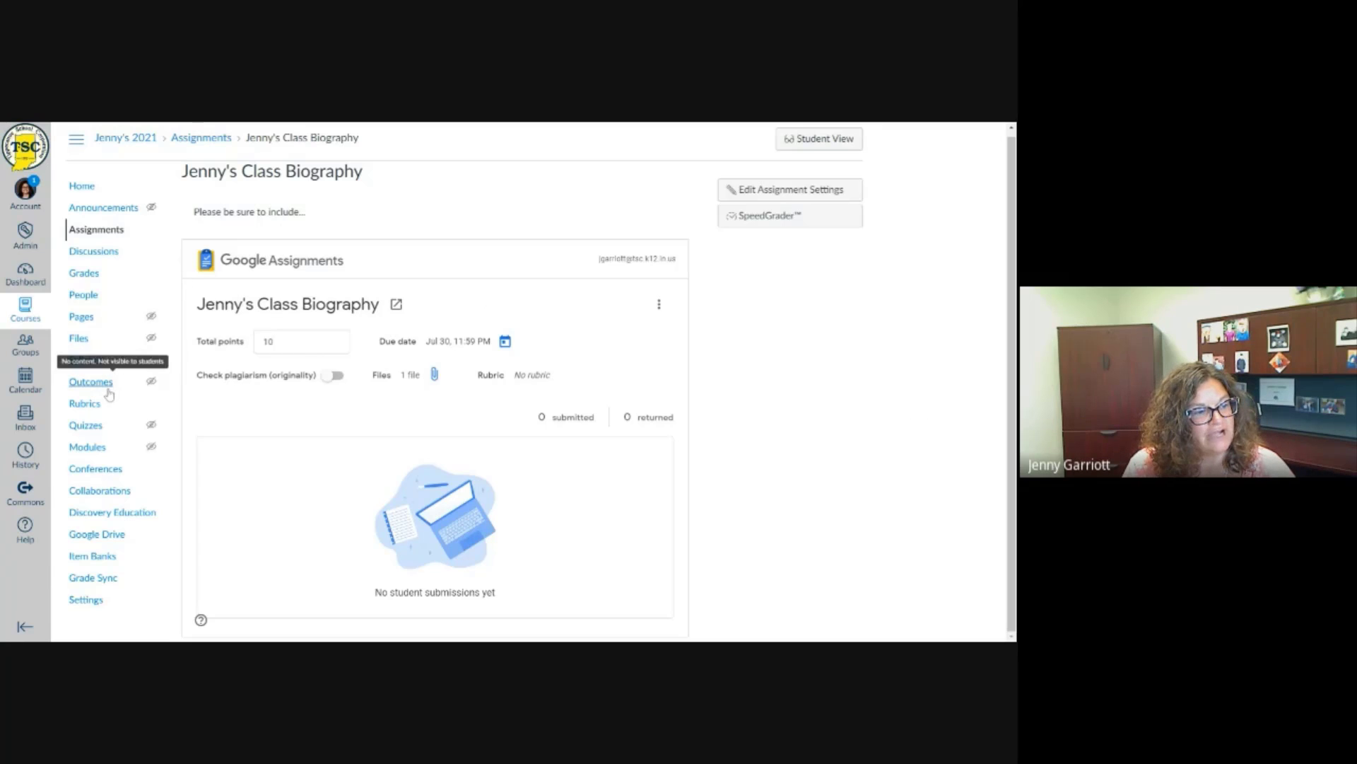
click(99, 449)
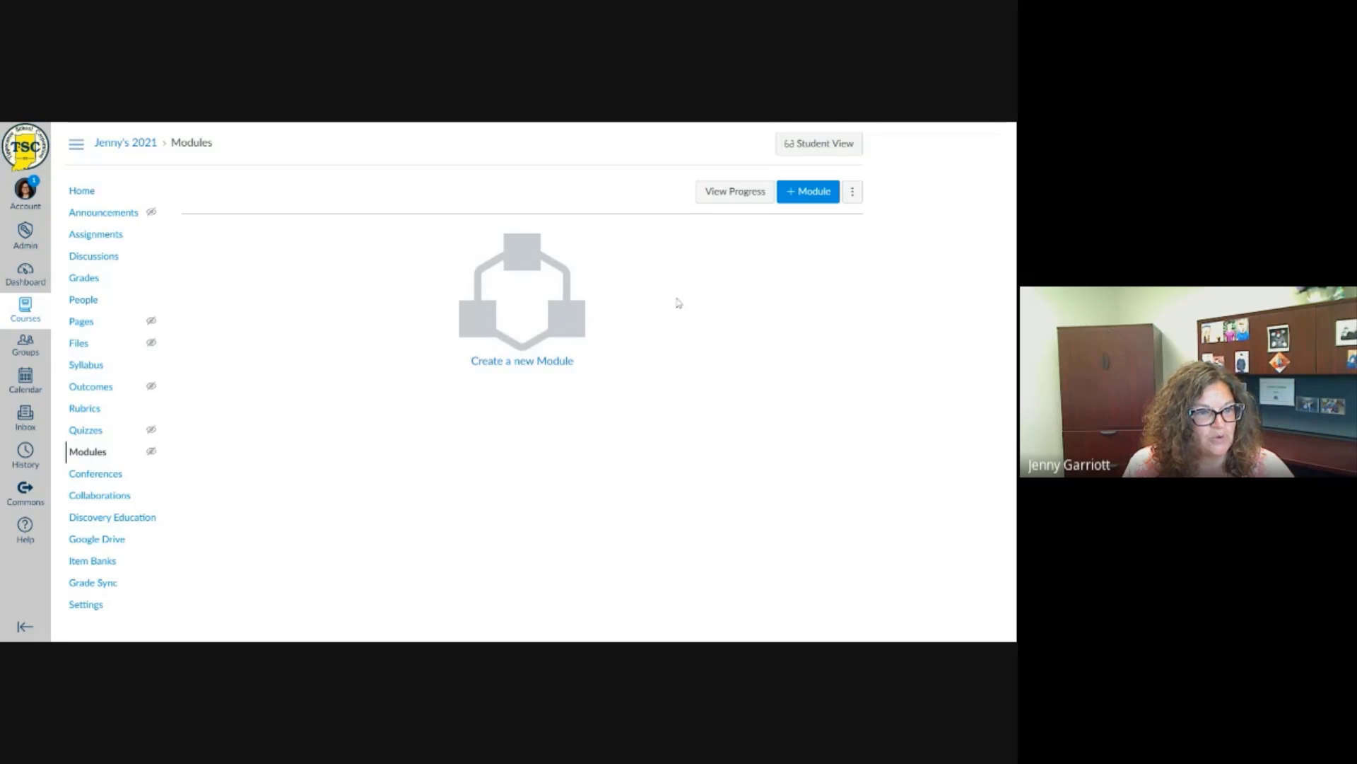
click(803, 195)
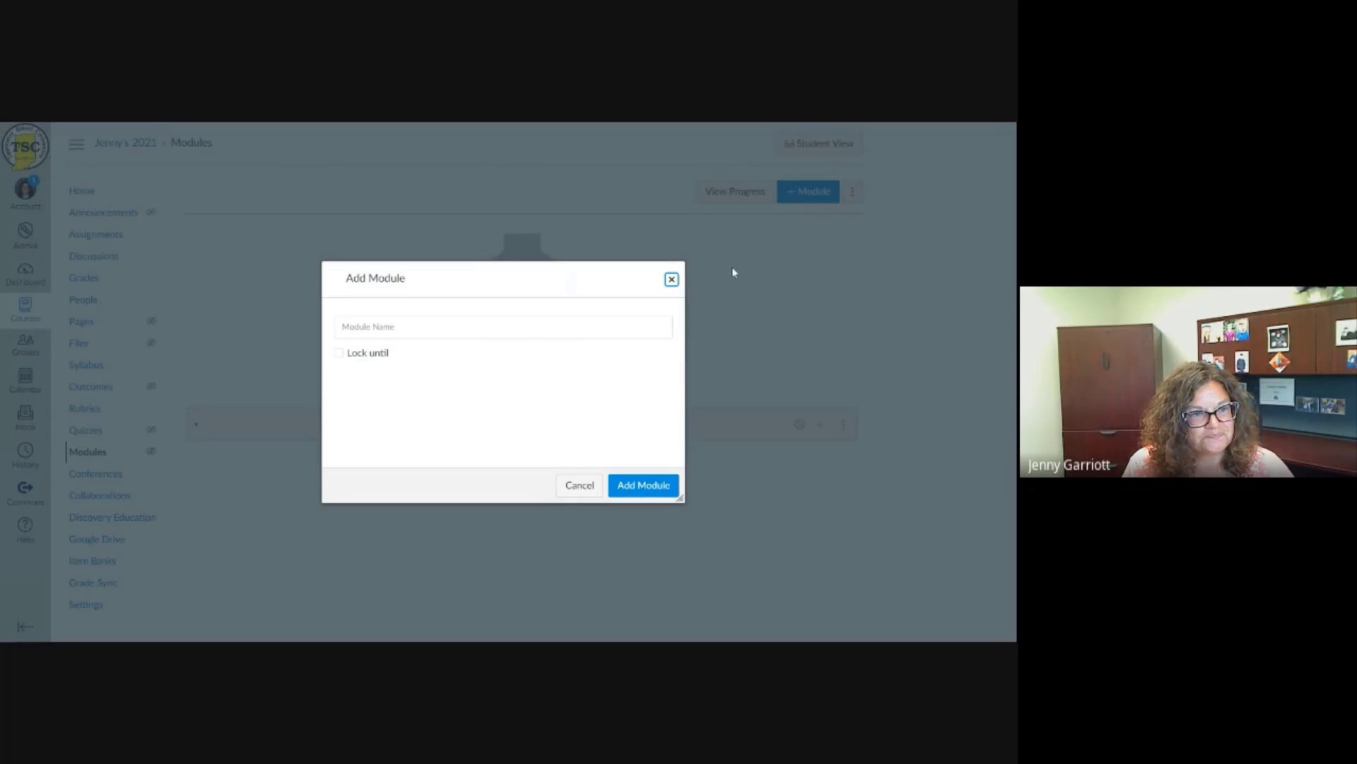
click(541, 326)
text(G)
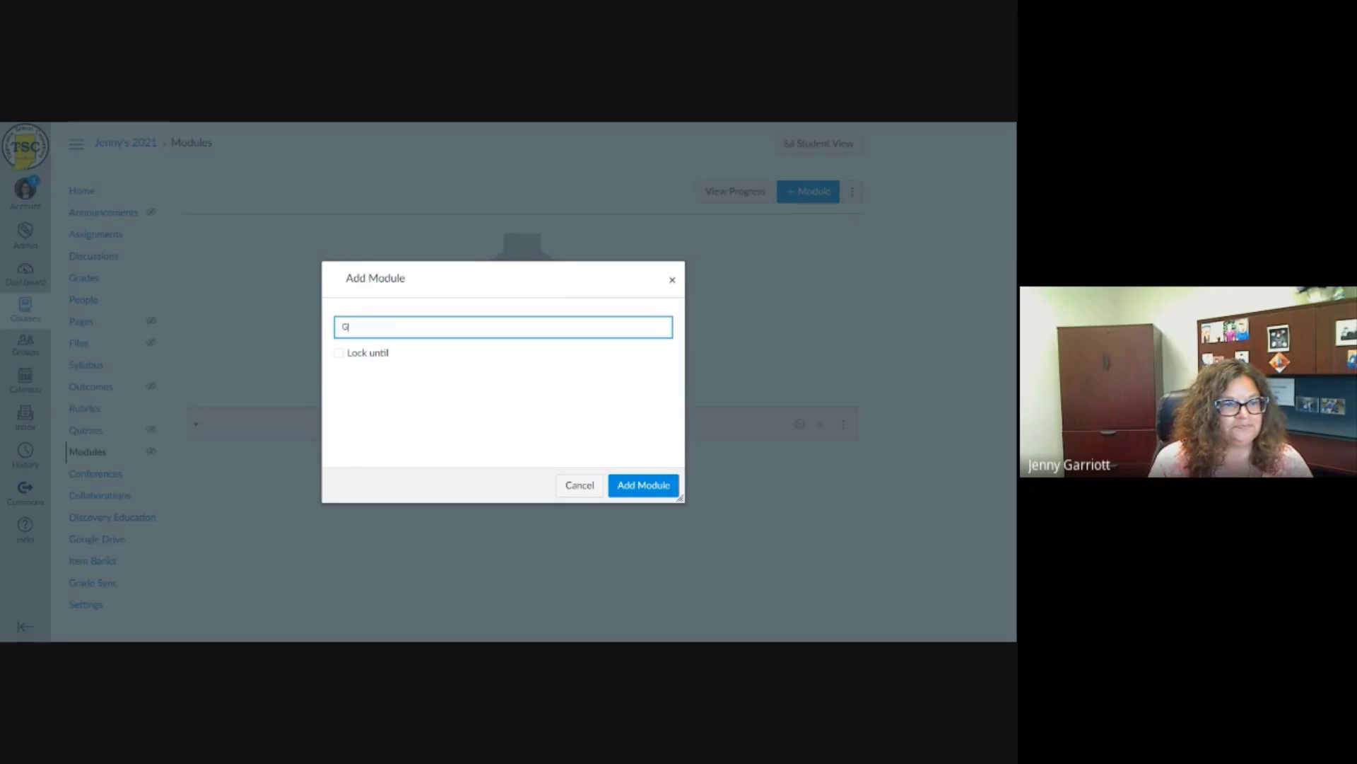
text(etting Start)
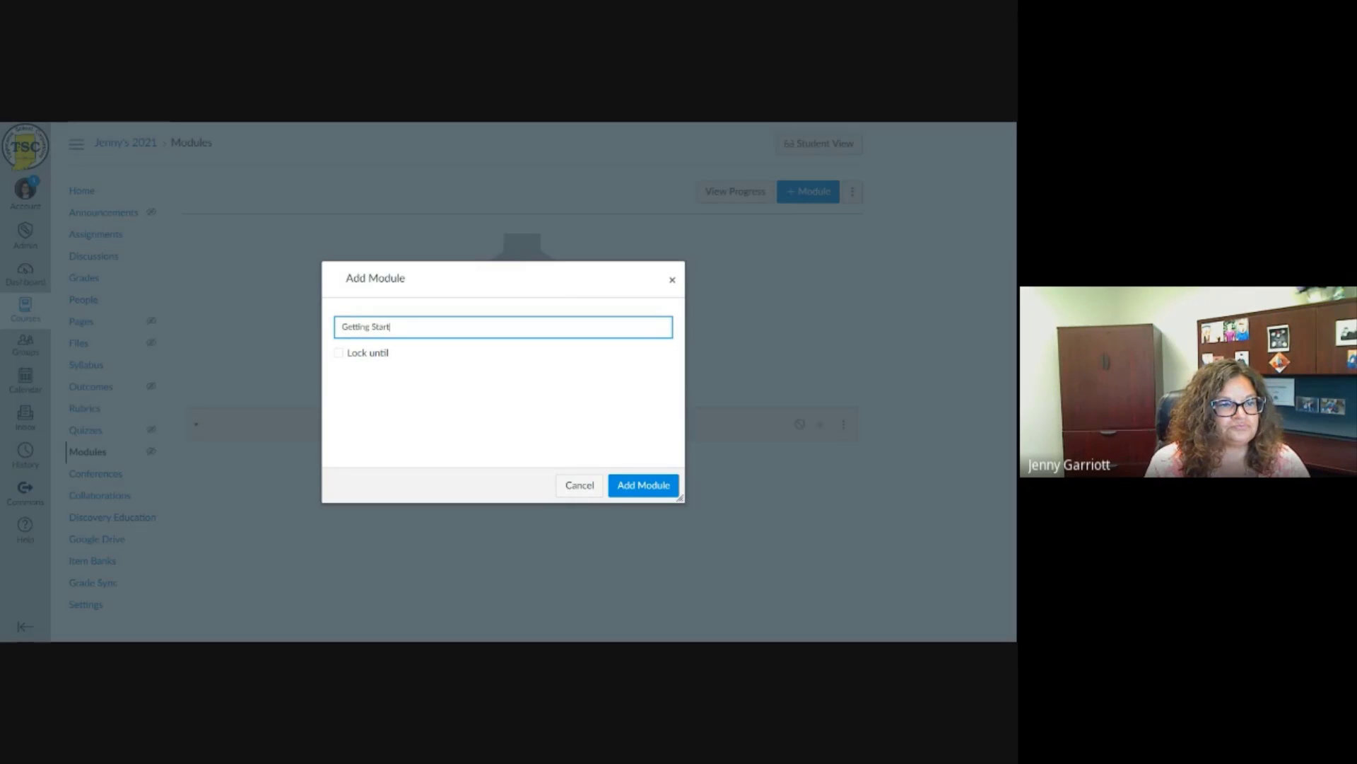
text(ed)
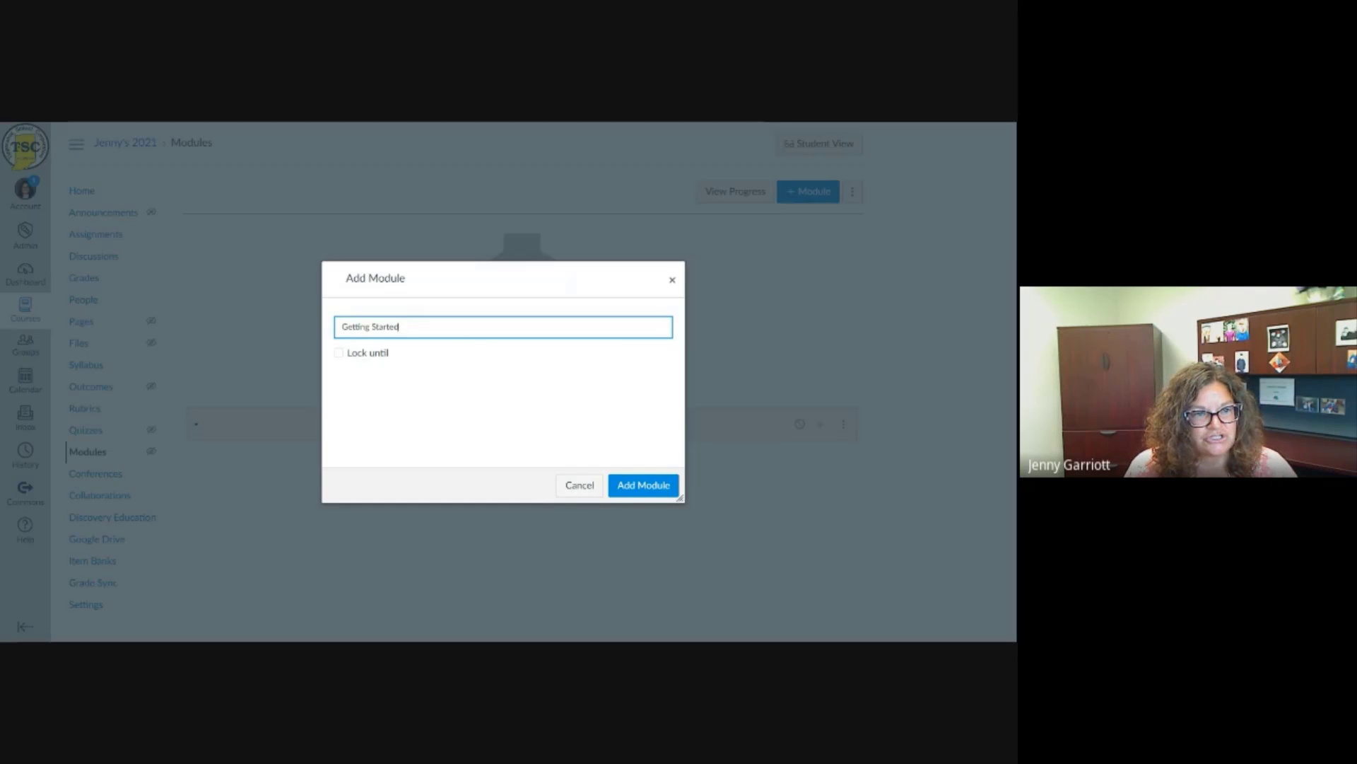
click(652, 492)
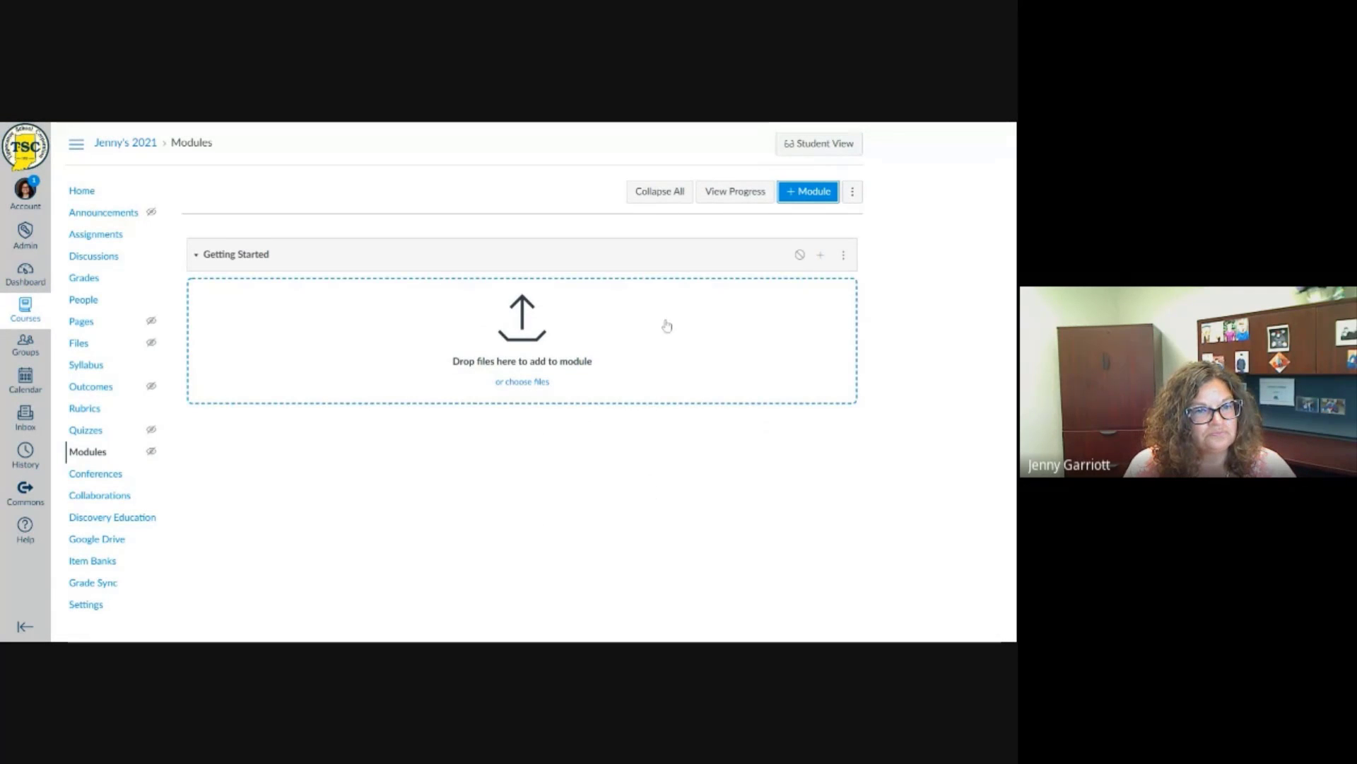
Add "Google Assignments in Canvas" to the Getting Started module as an external tool item using Google Drive (LTI 1.3)
click(823, 258)
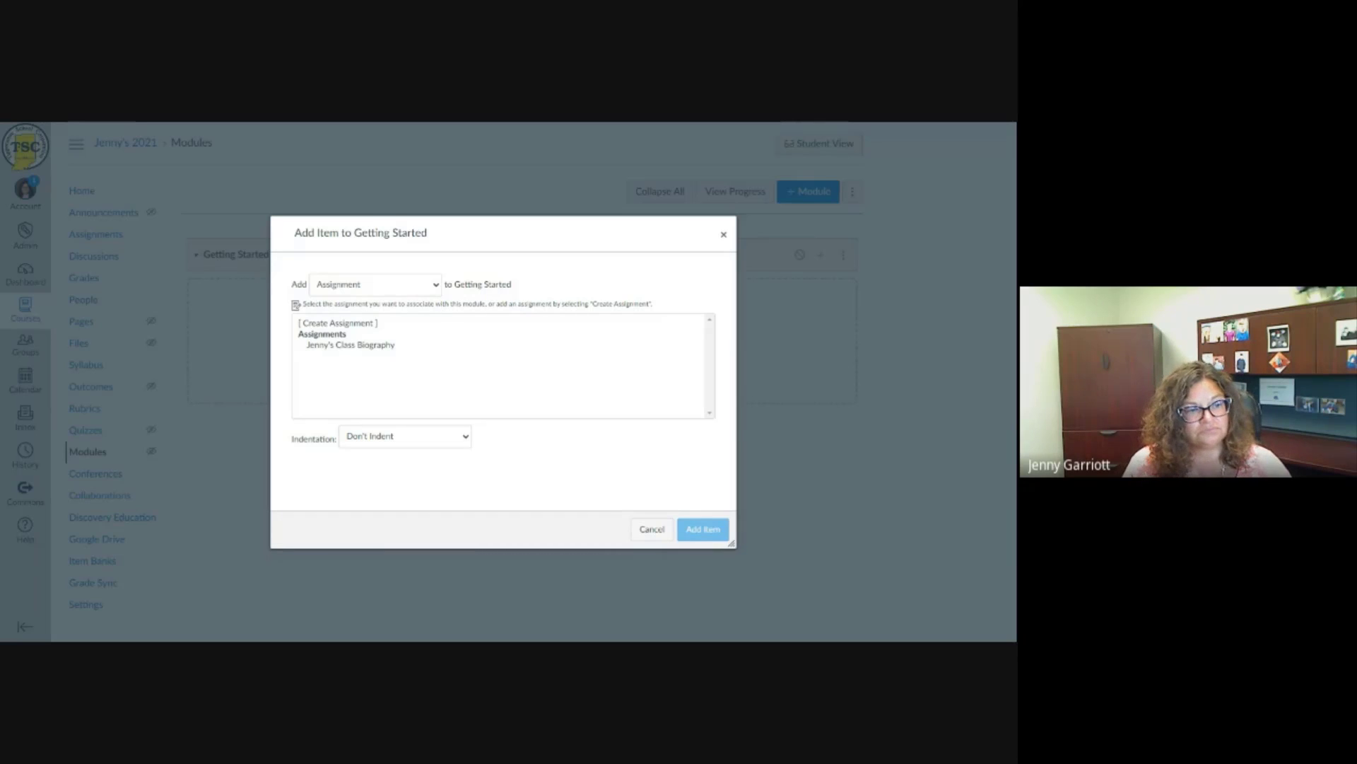
click(353, 377)
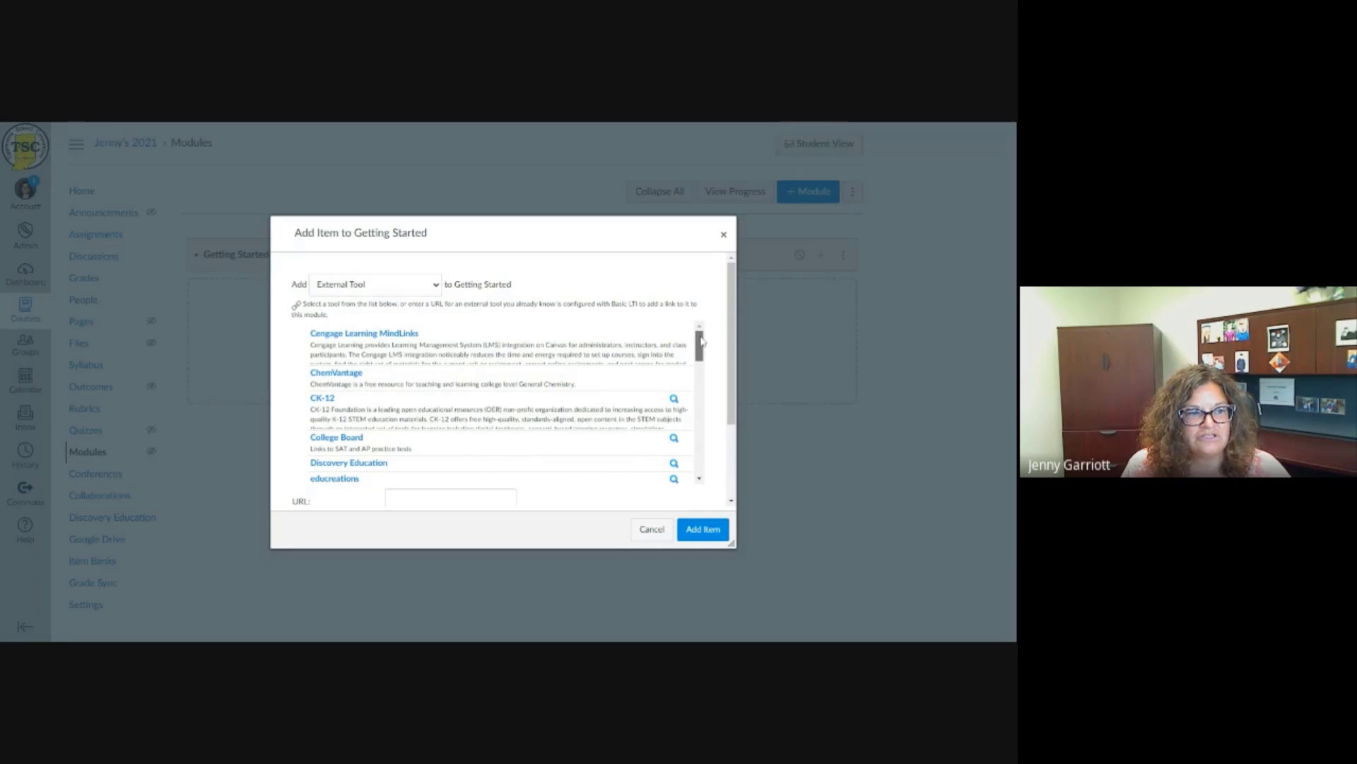
drag(700, 347, 702, 368)
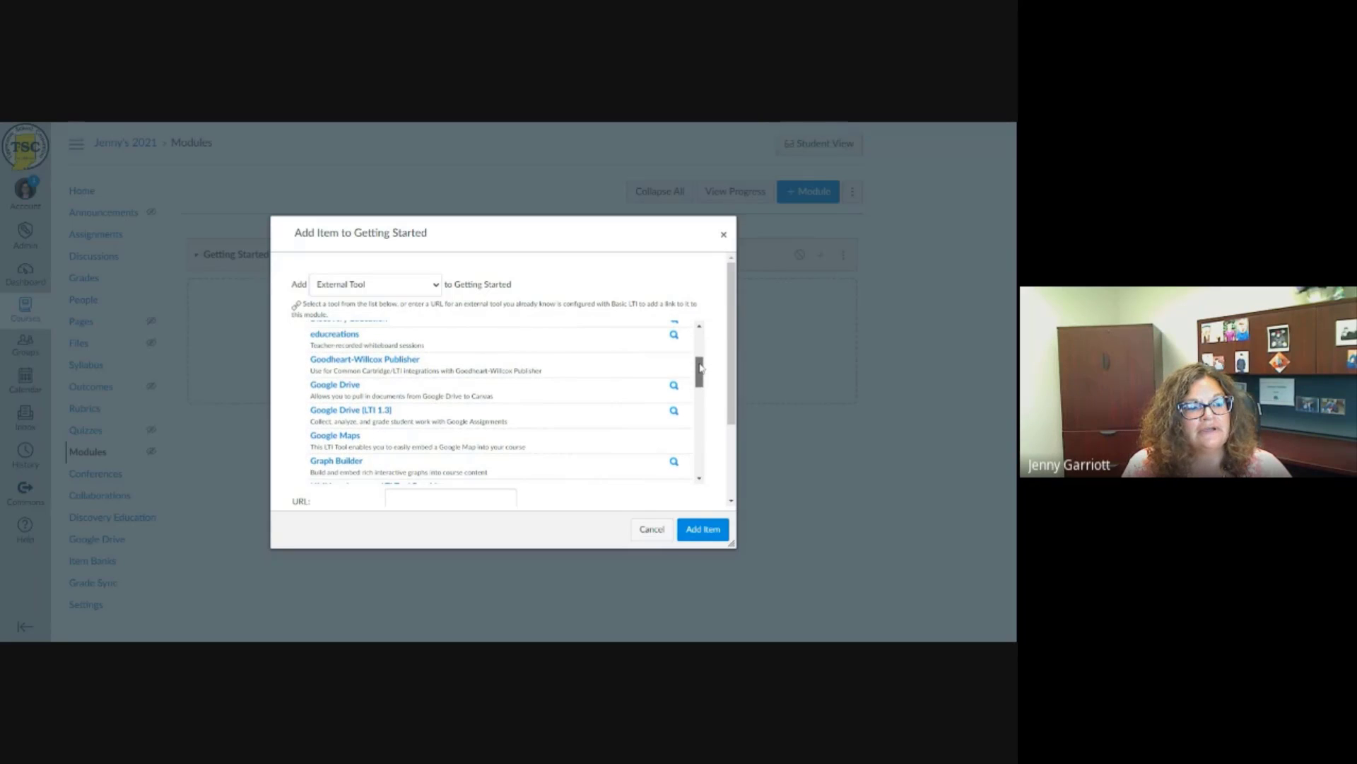
click(381, 416)
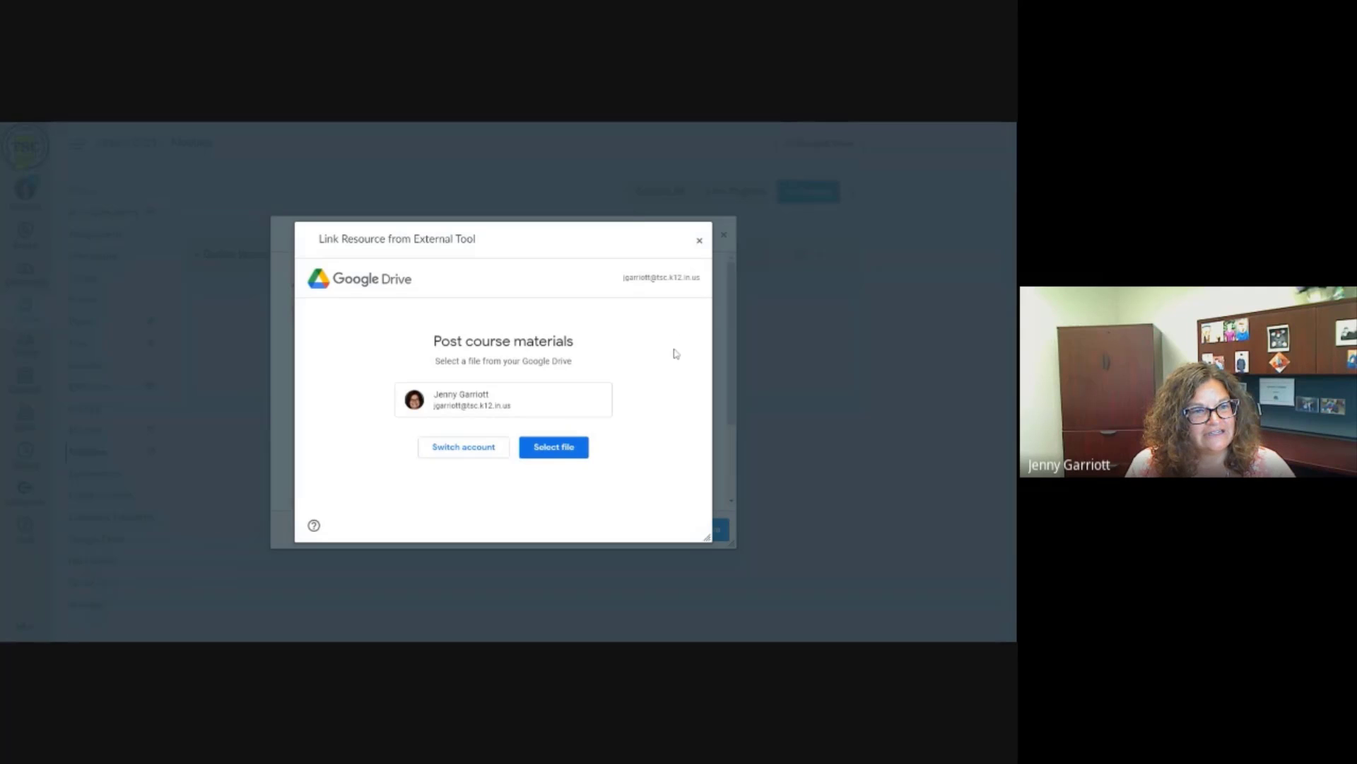
click(699, 240)
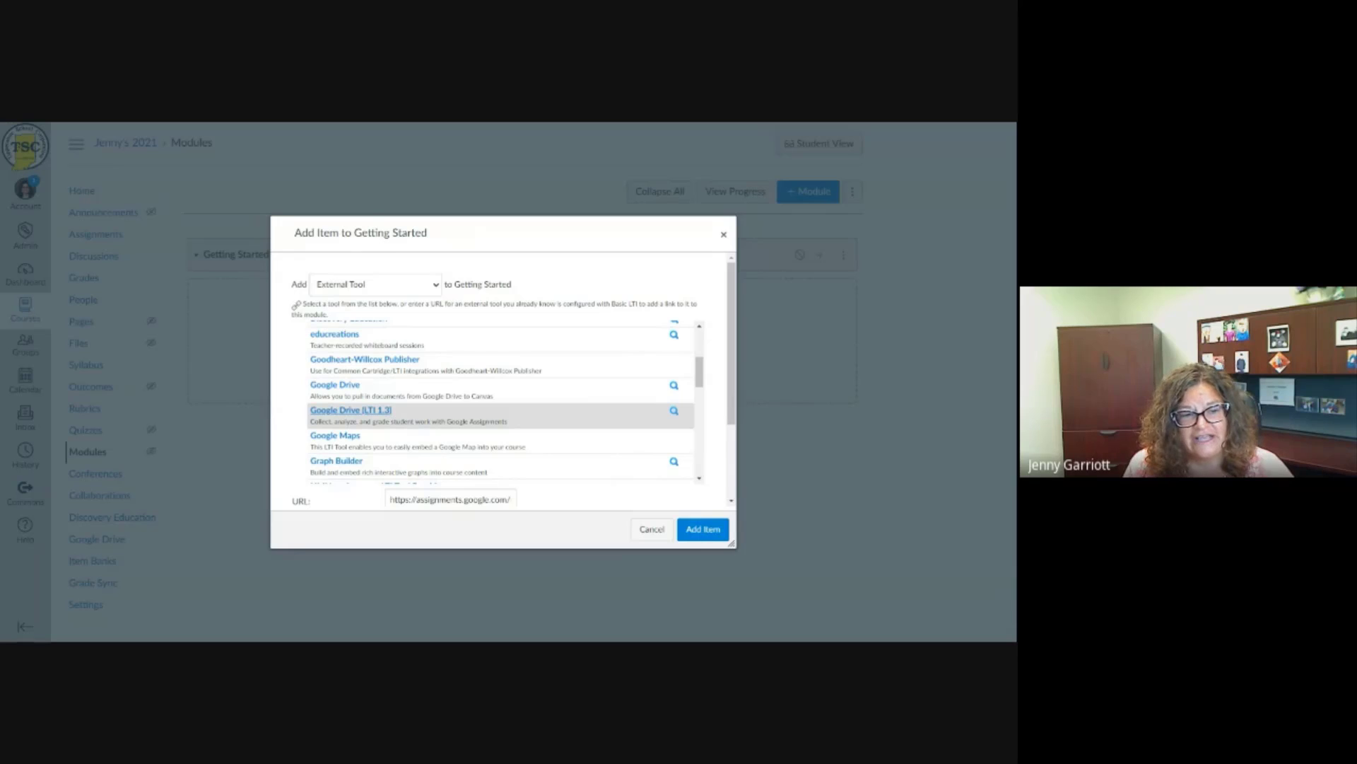
scroll(735, 417, down, 1)
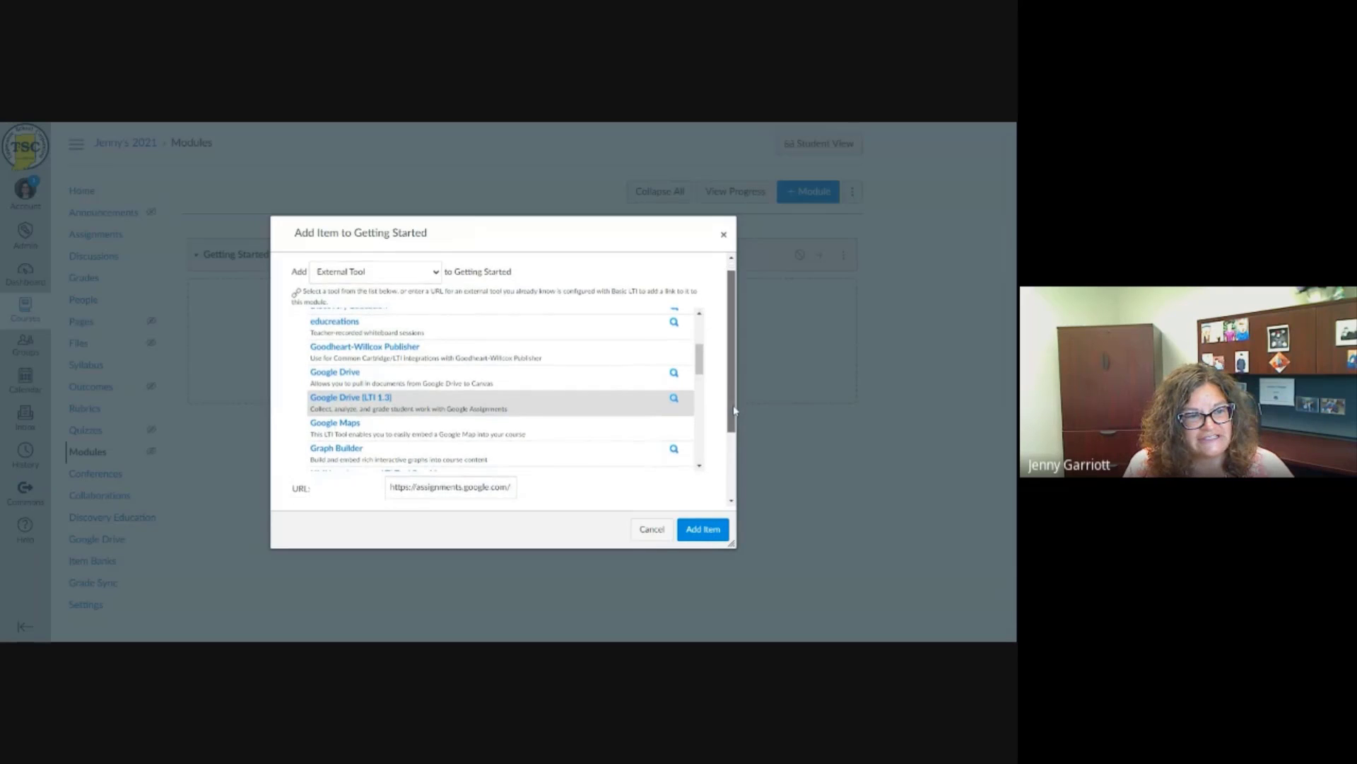
scroll(740, 437, down, 2)
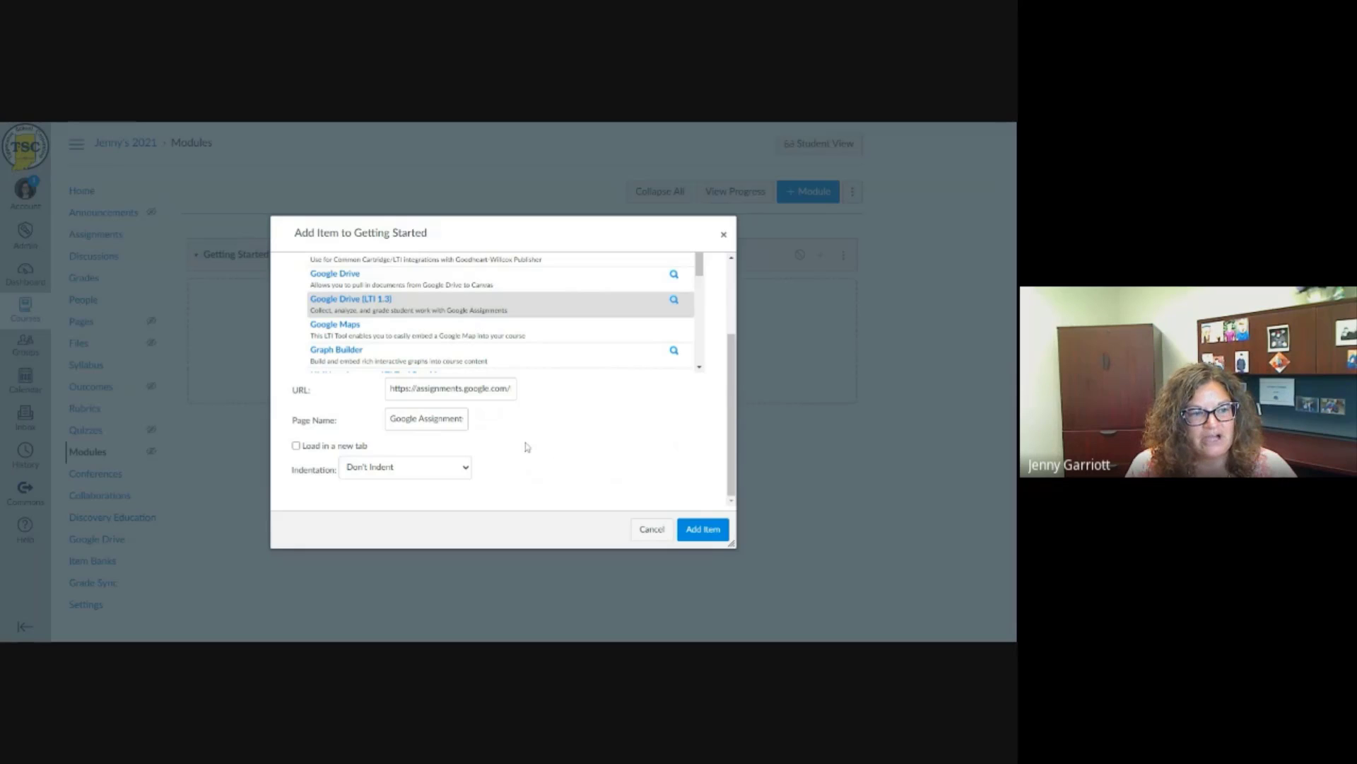
click(703, 530)
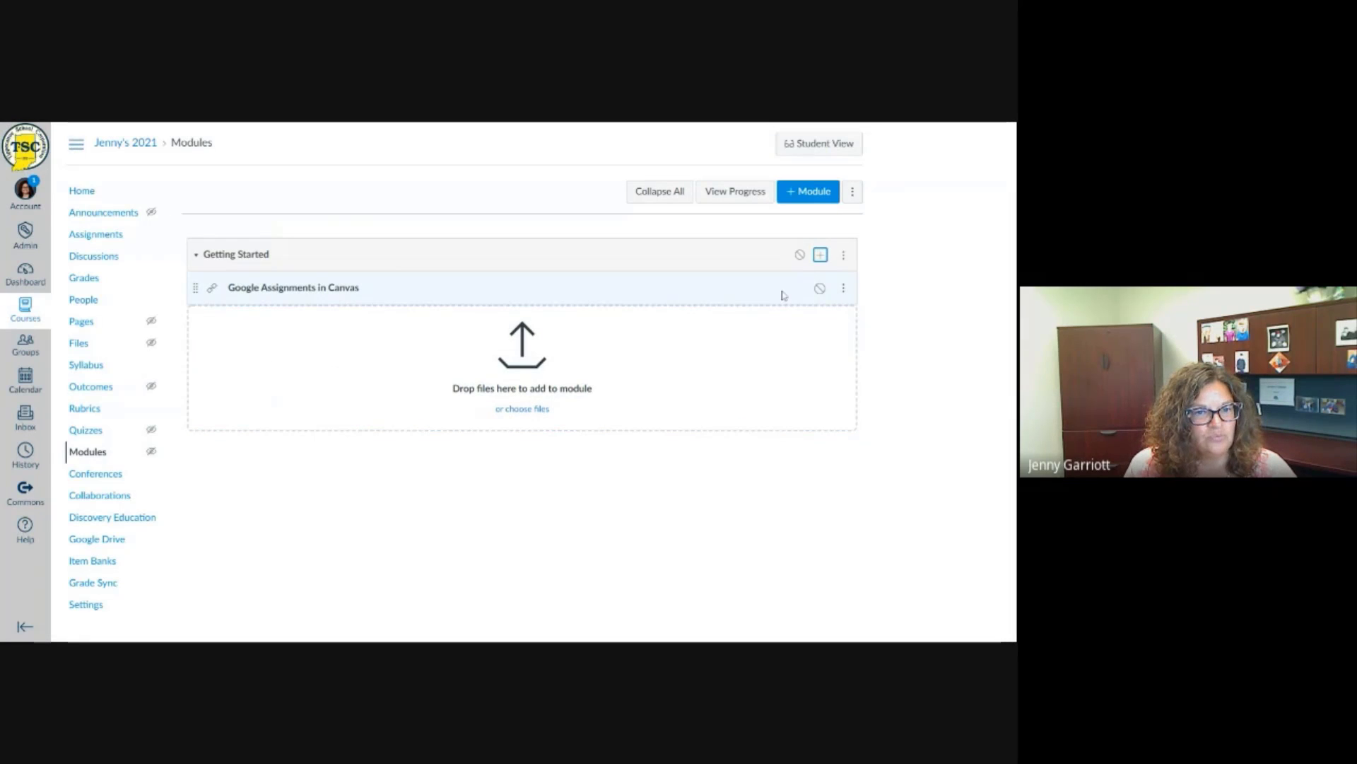
Publish the "Google Assignments in Canvas" item and the Getting Started module
click(820, 289)
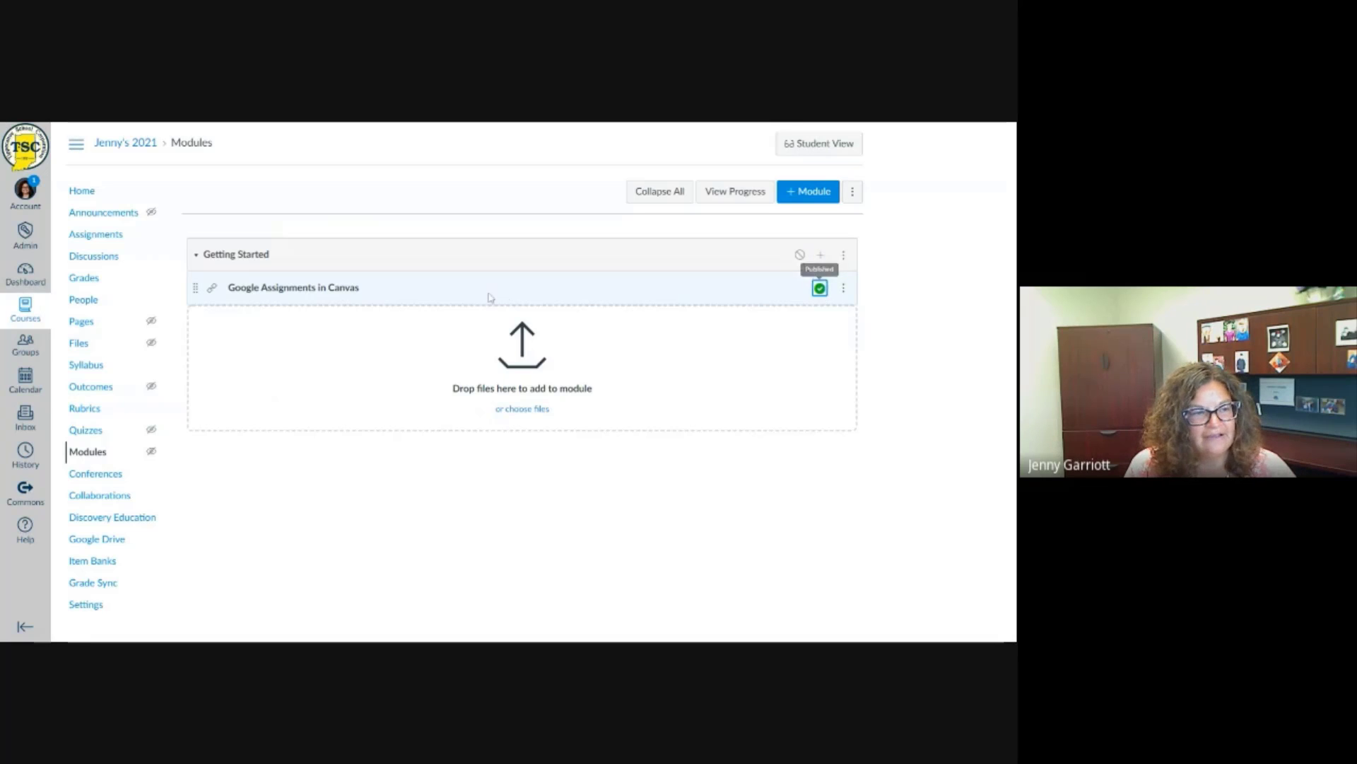
click(800, 257)
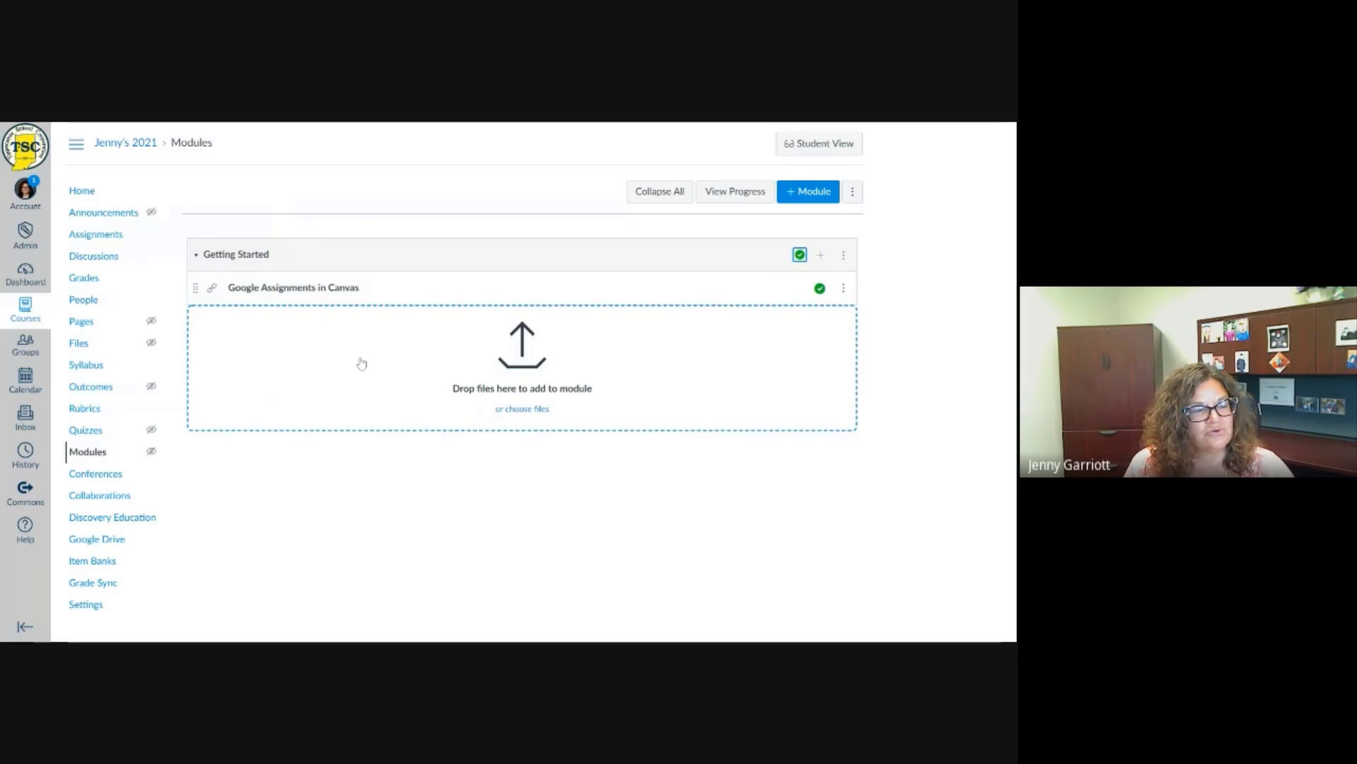
Create a new course page titled "Welcome"
click(82, 322)
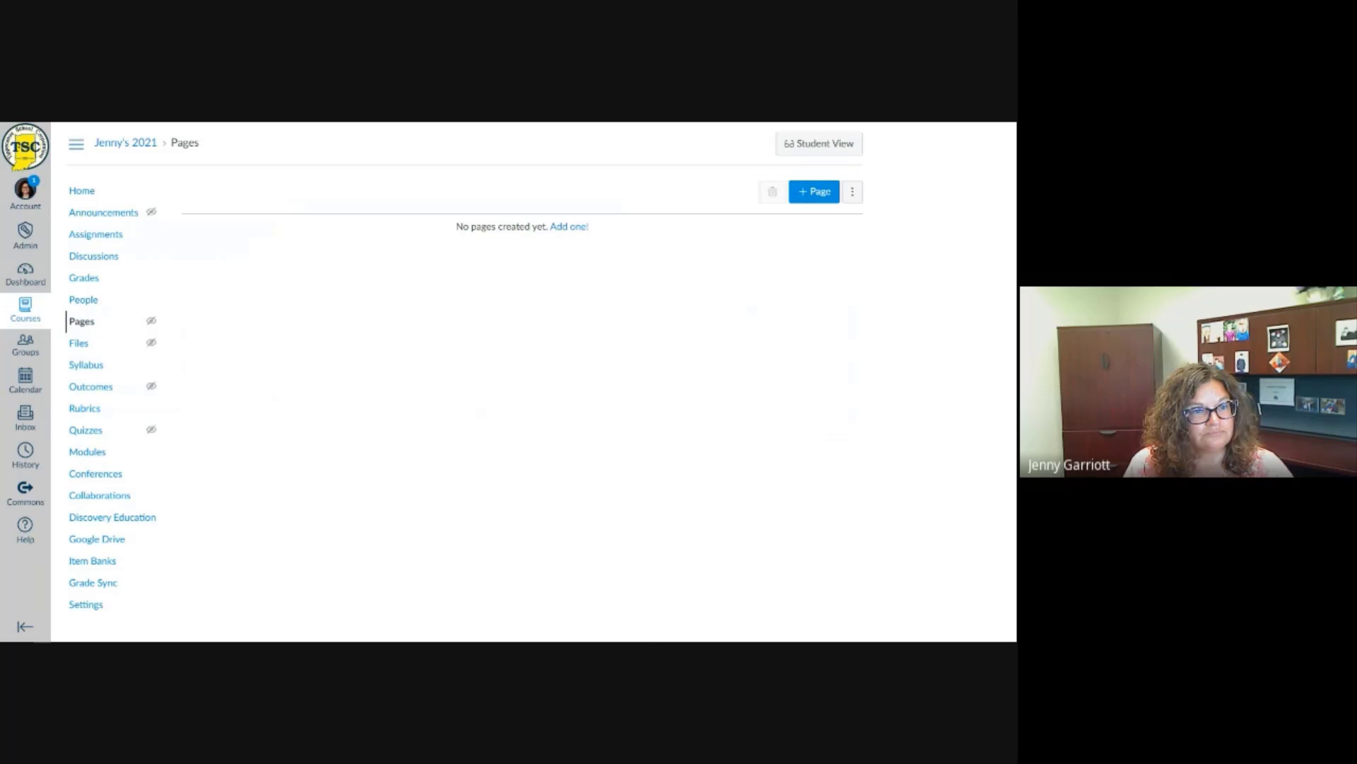
click(807, 195)
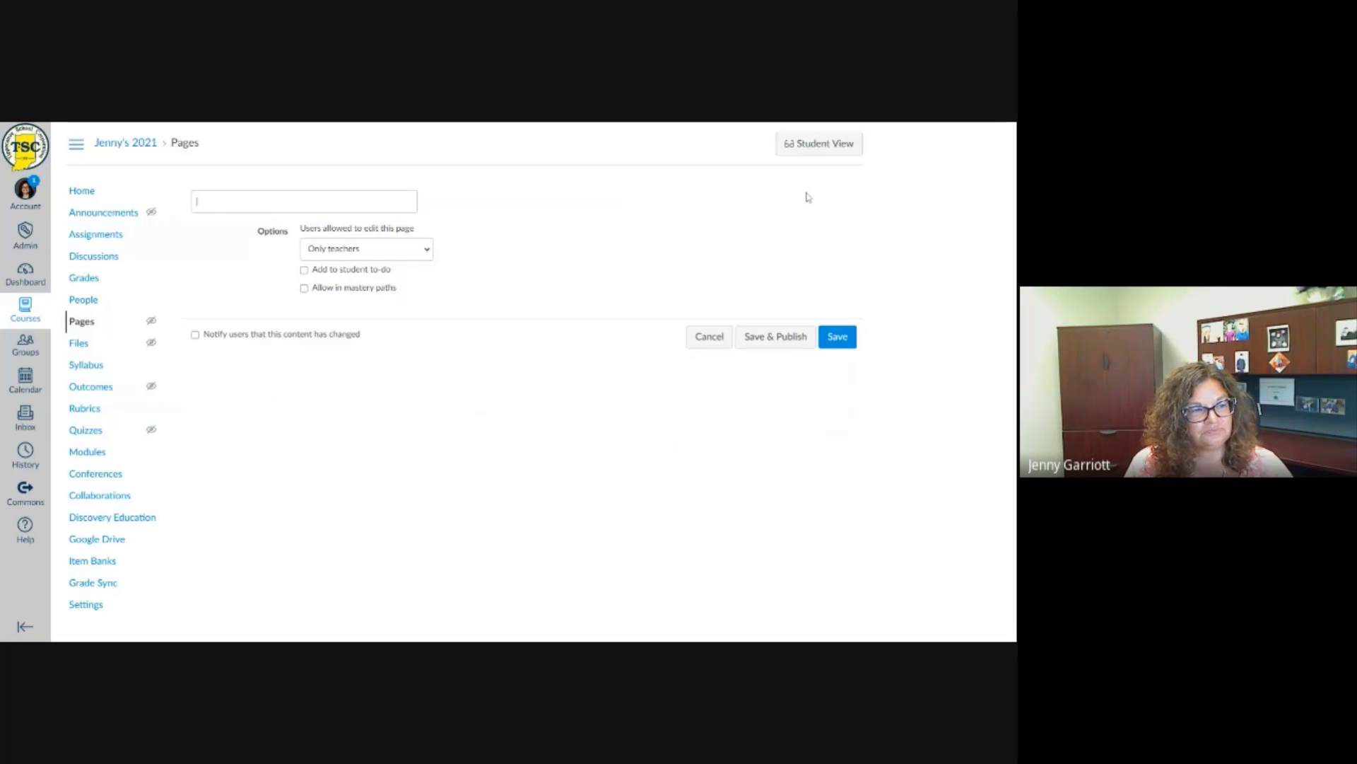
text(W)
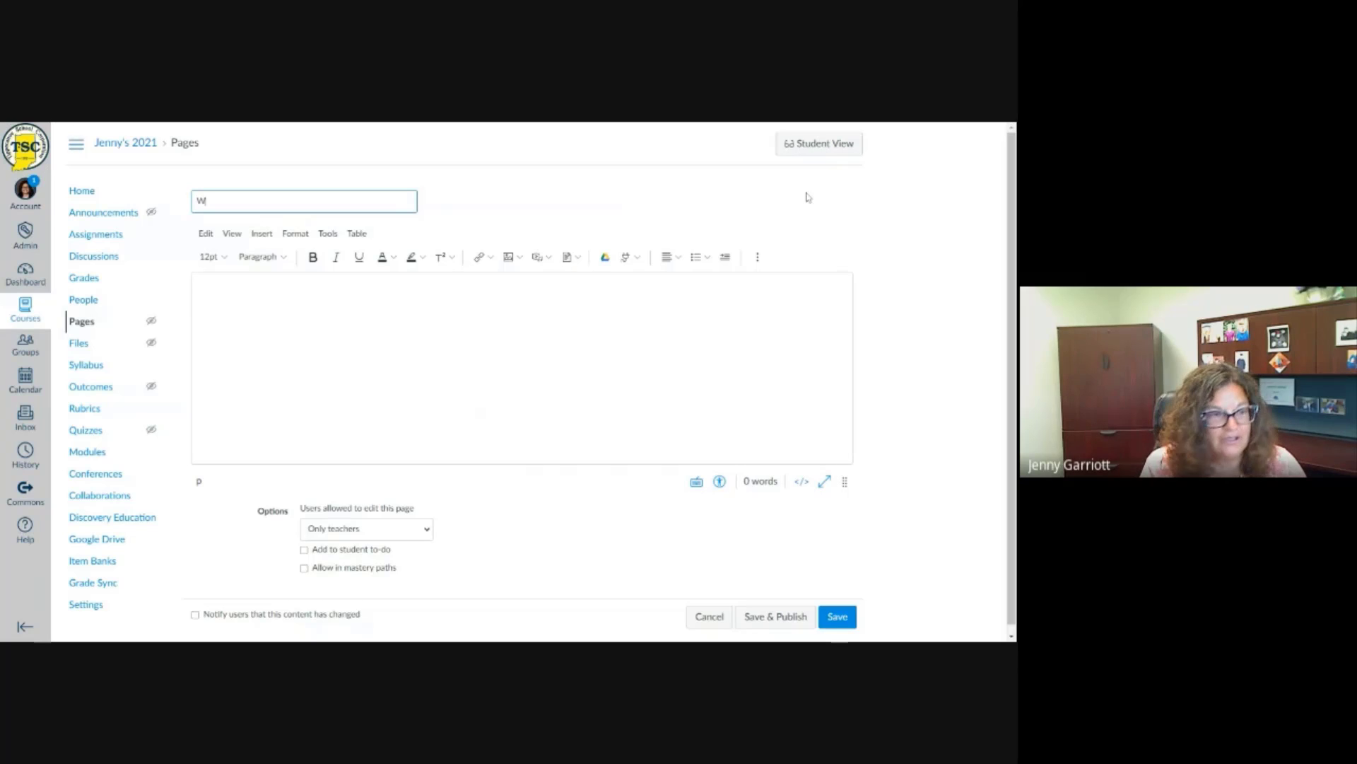
text(el)
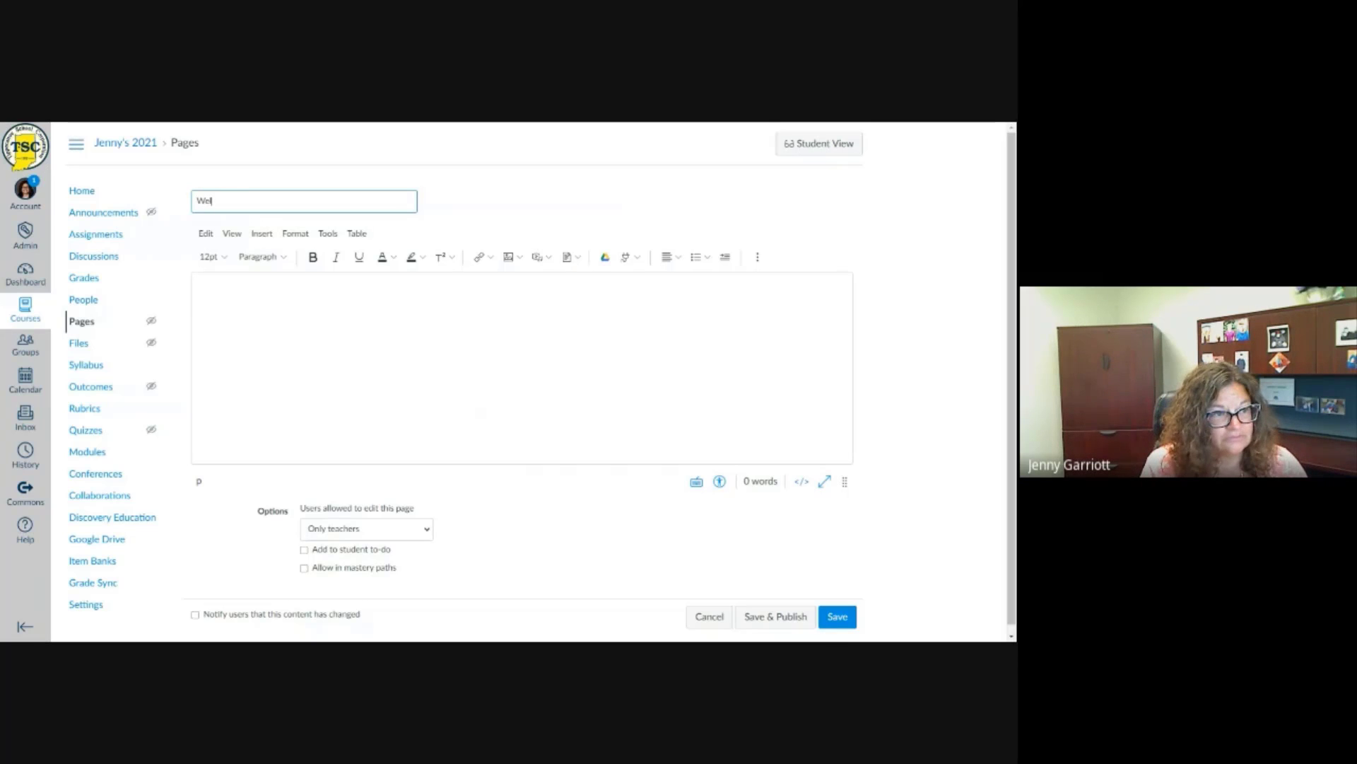
text(come)
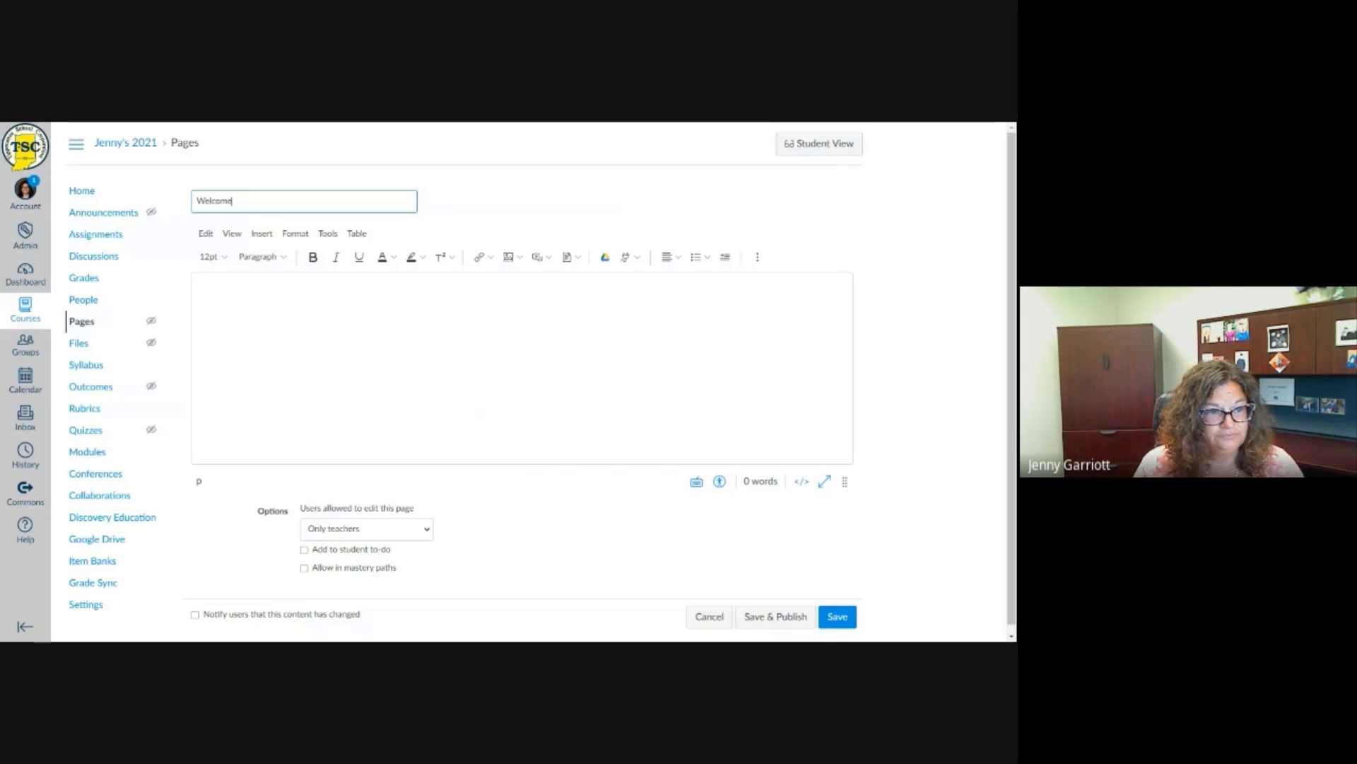
key(Tab)
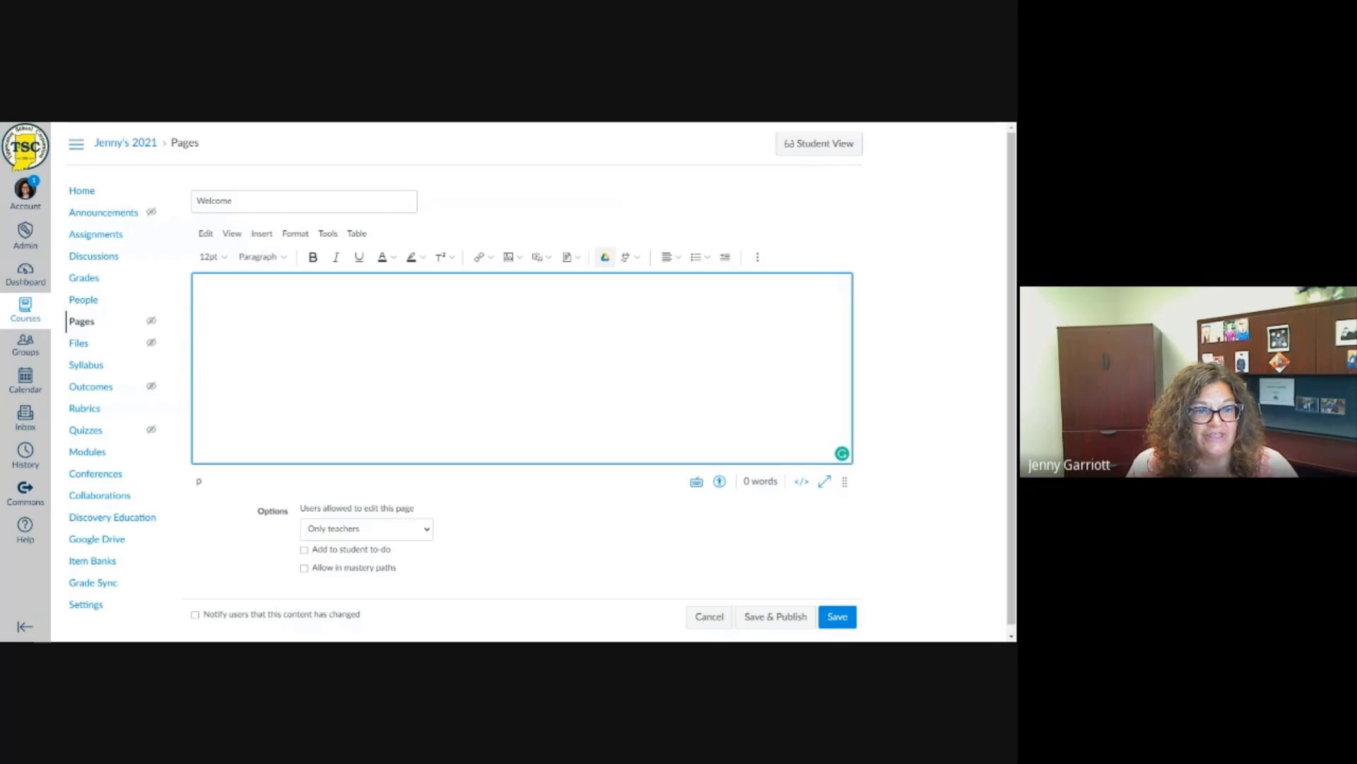
Embed the class welcome Google Slides file from Google Drive in the Welcome page, finding it with "wel" and allowing link access
click(605, 257)
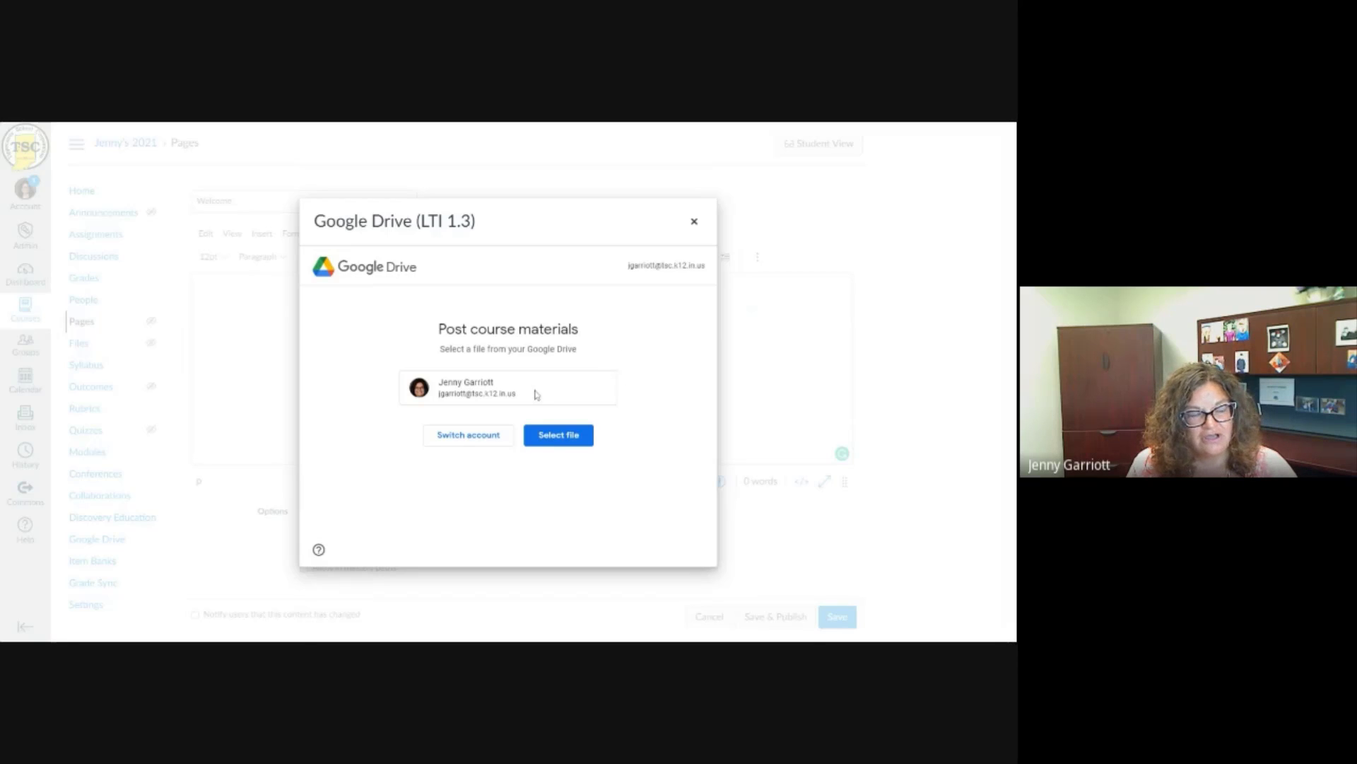
click(566, 442)
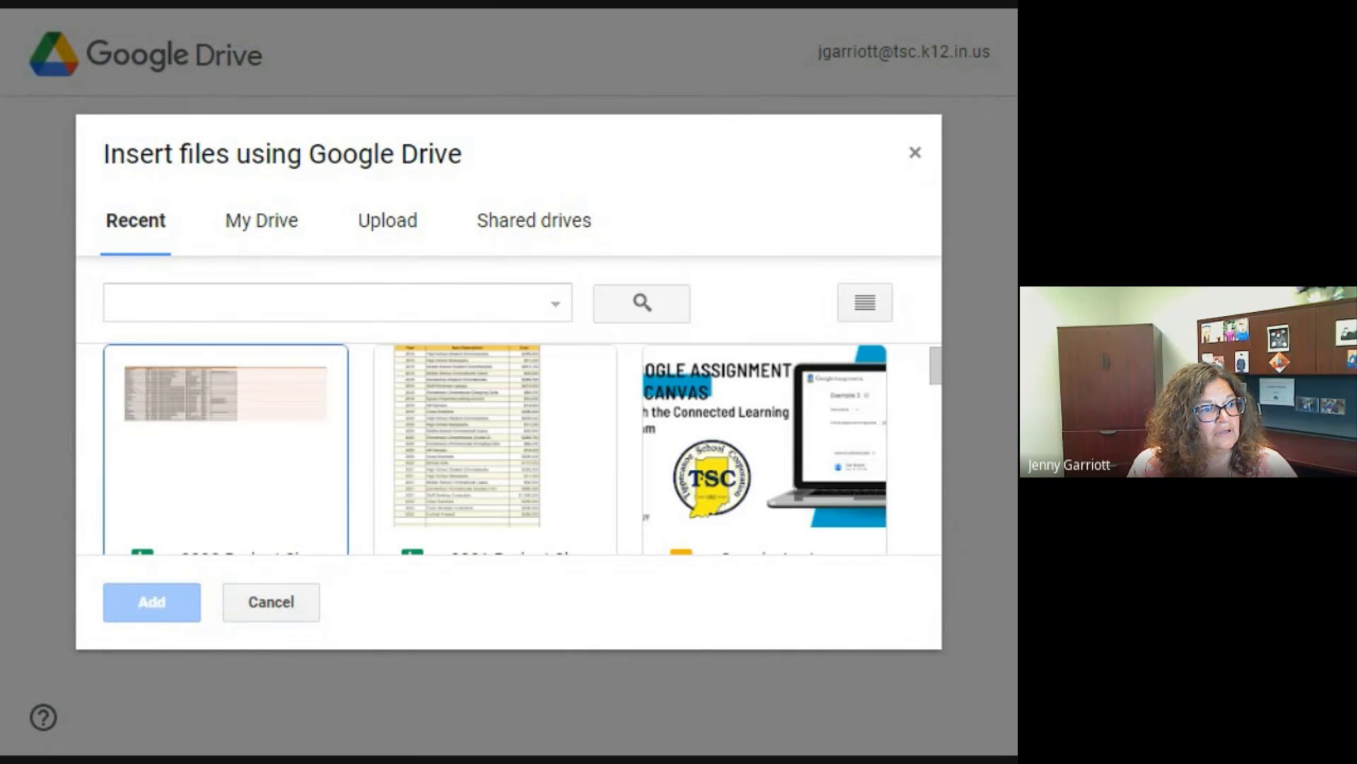
click(304, 302)
text(wle)
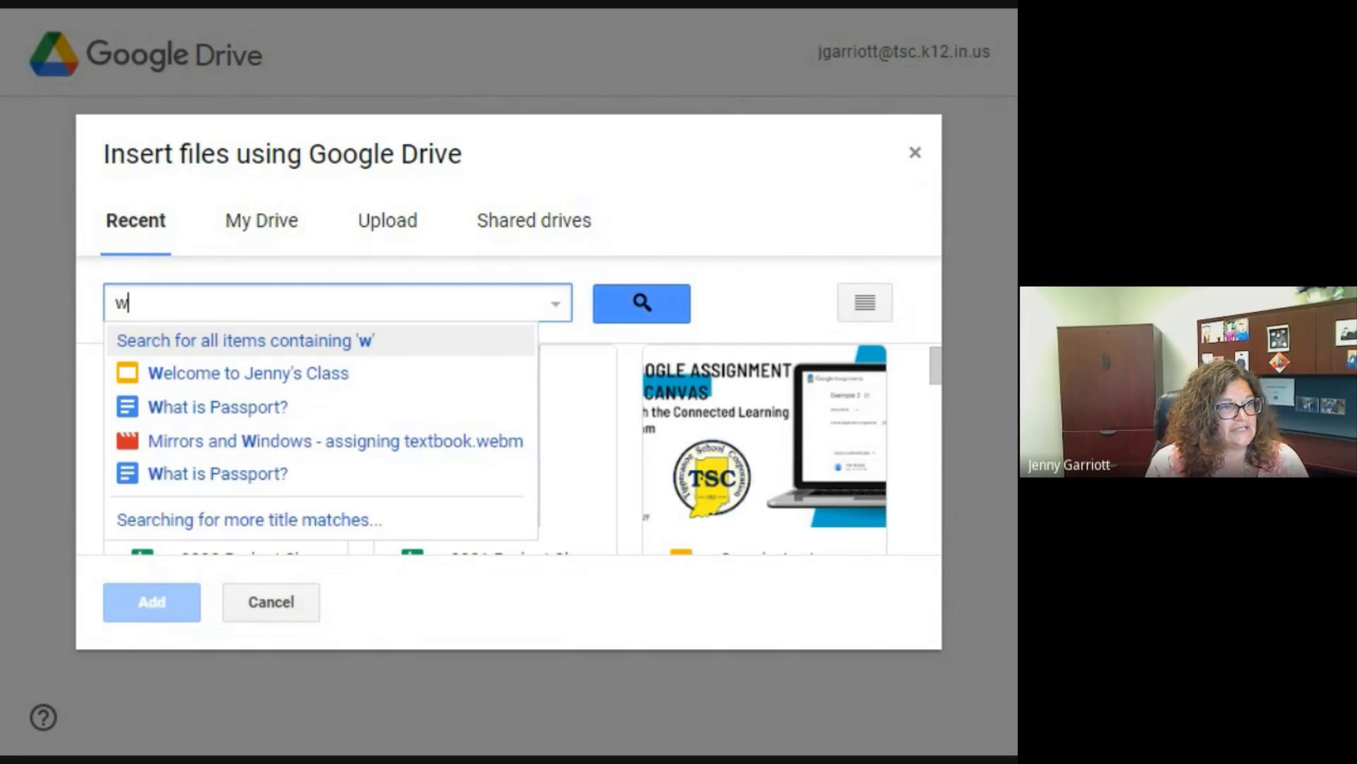
key(BackSpace)
key(BackSpace)
text(el)
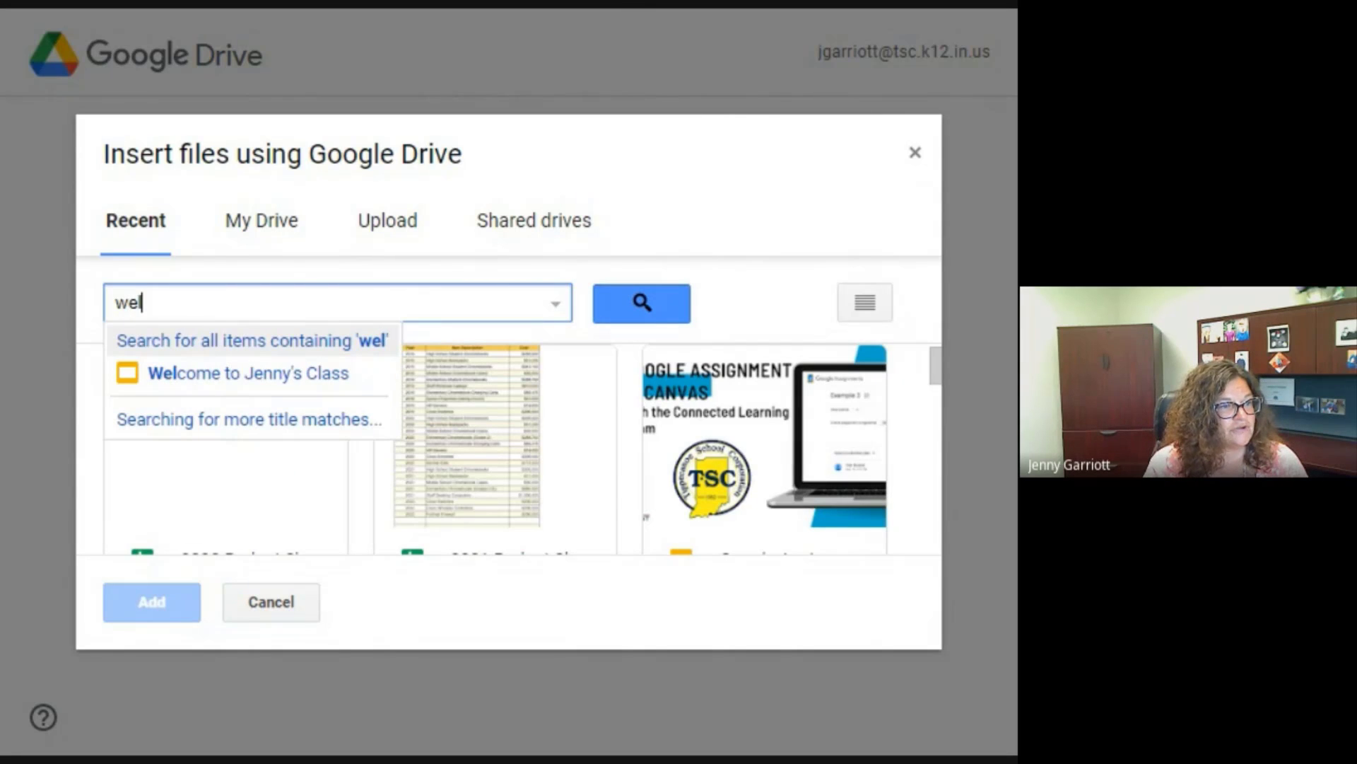
click(228, 375)
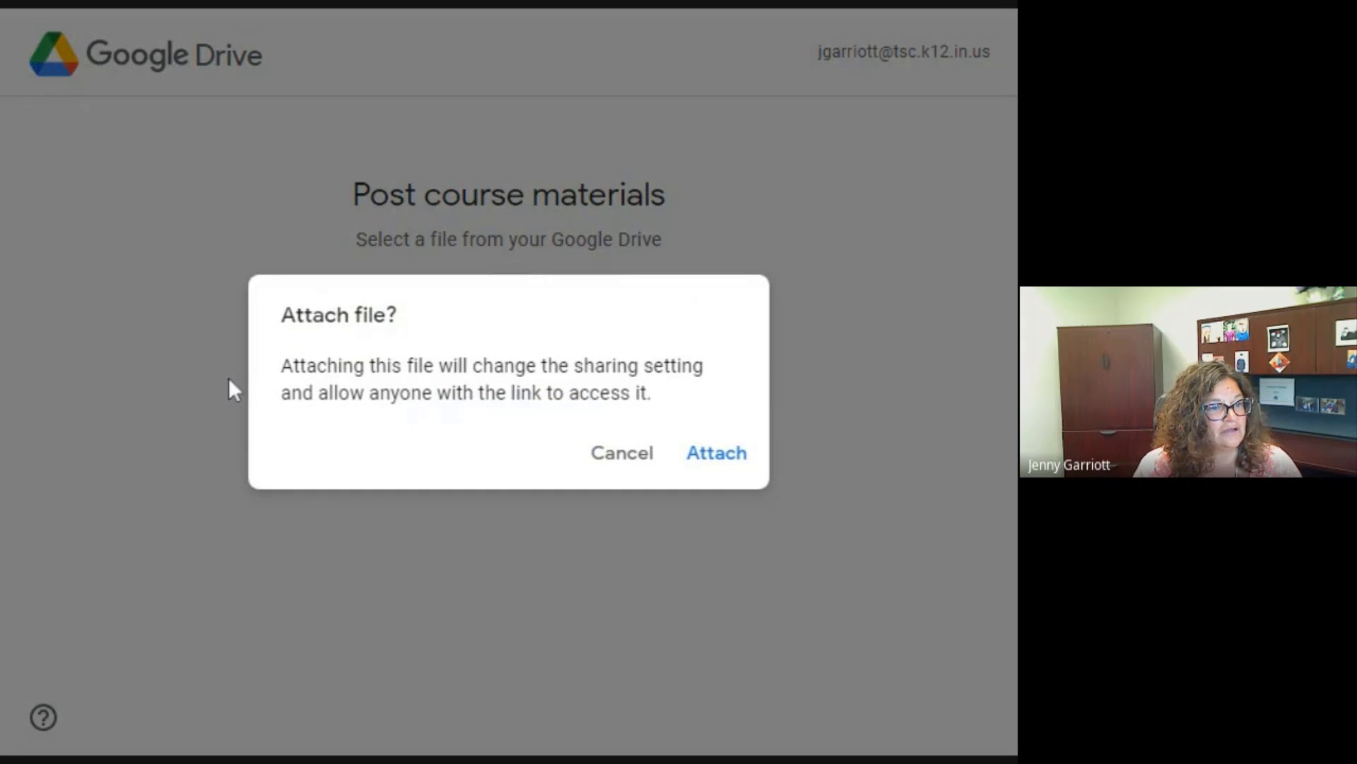
click(717, 454)
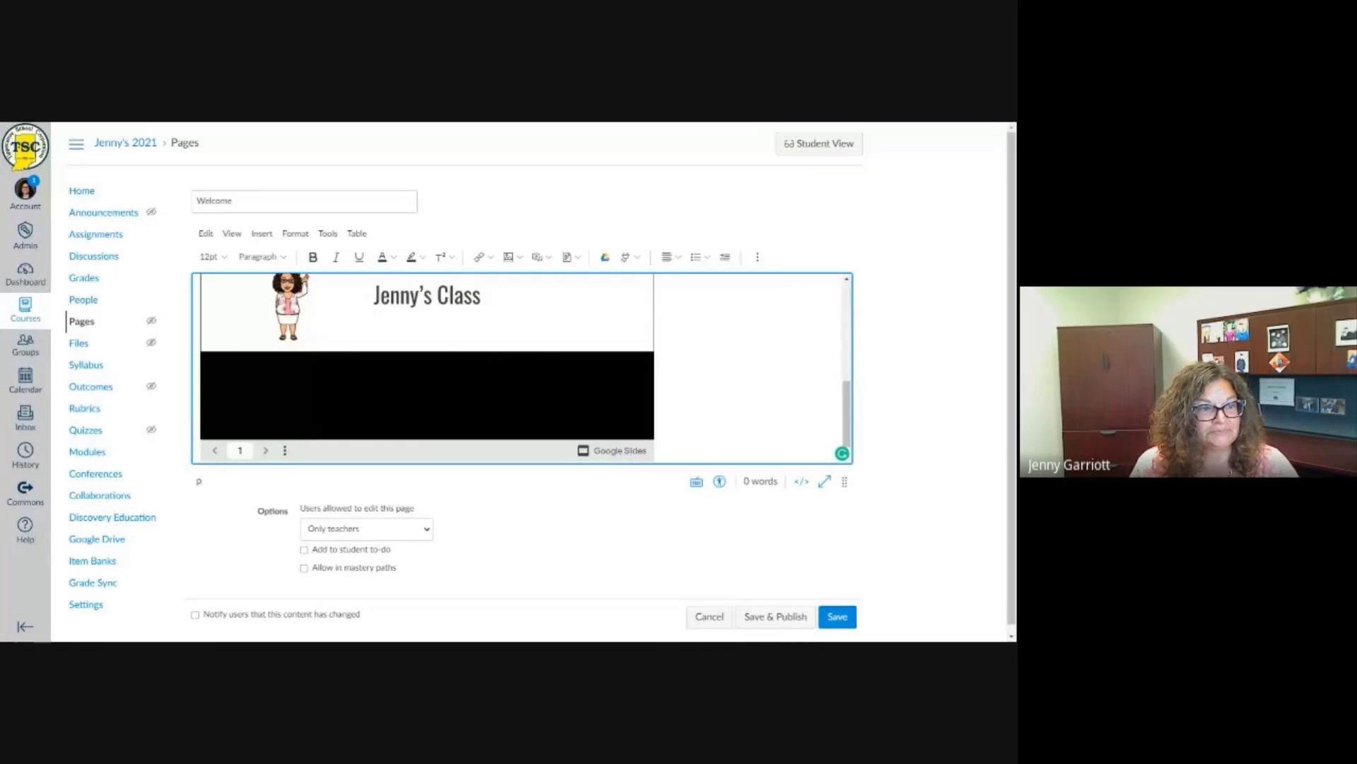
Check the embedded slides in the Welcome page's content, and save and publish the page
drag(847, 418, 861, 305)
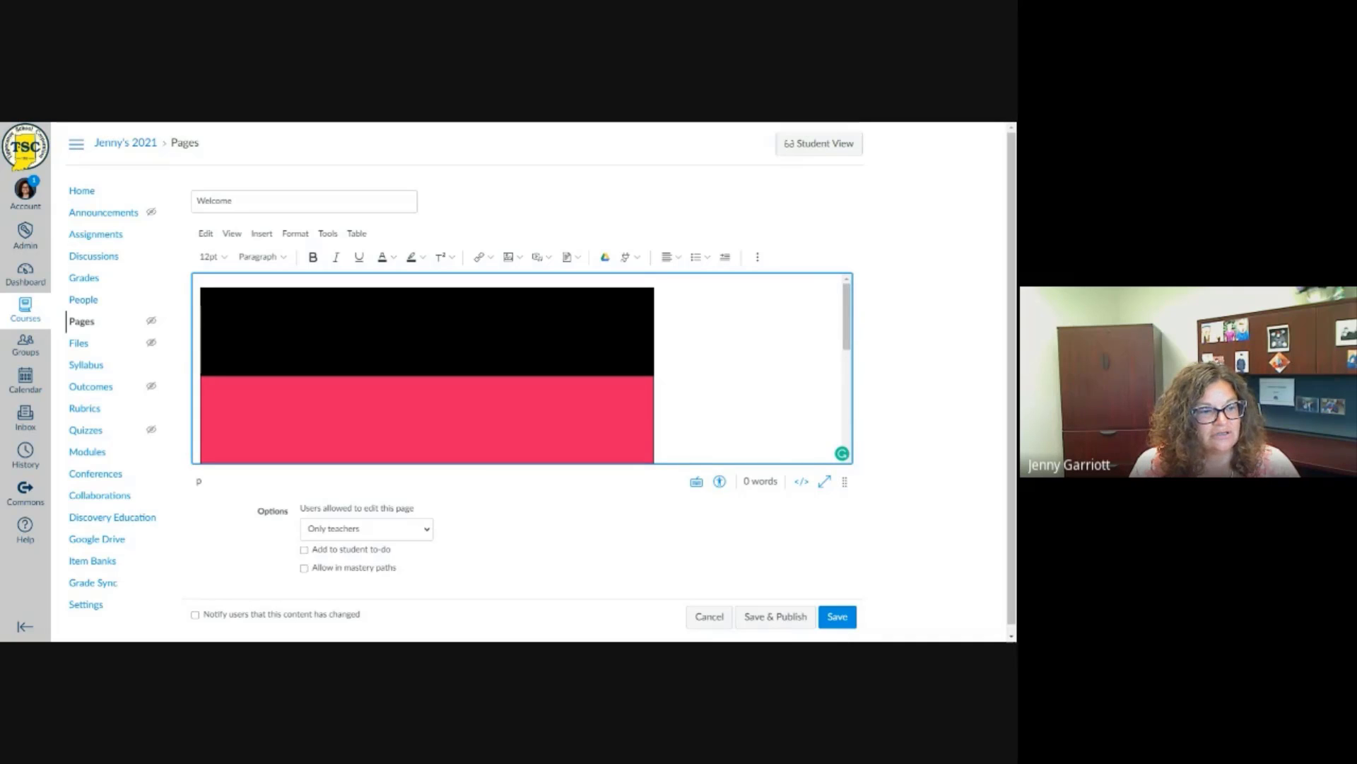
drag(1012, 247, 1012, 289)
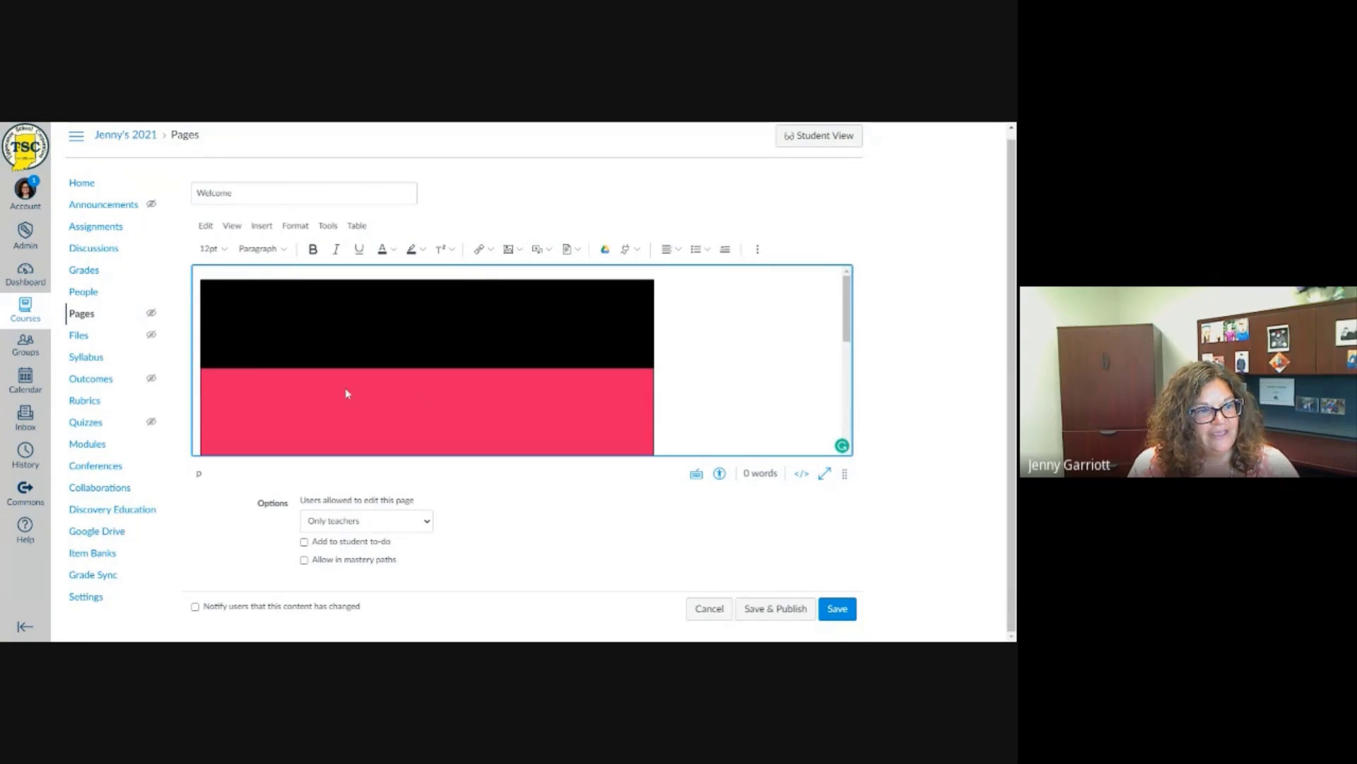
click(777, 609)
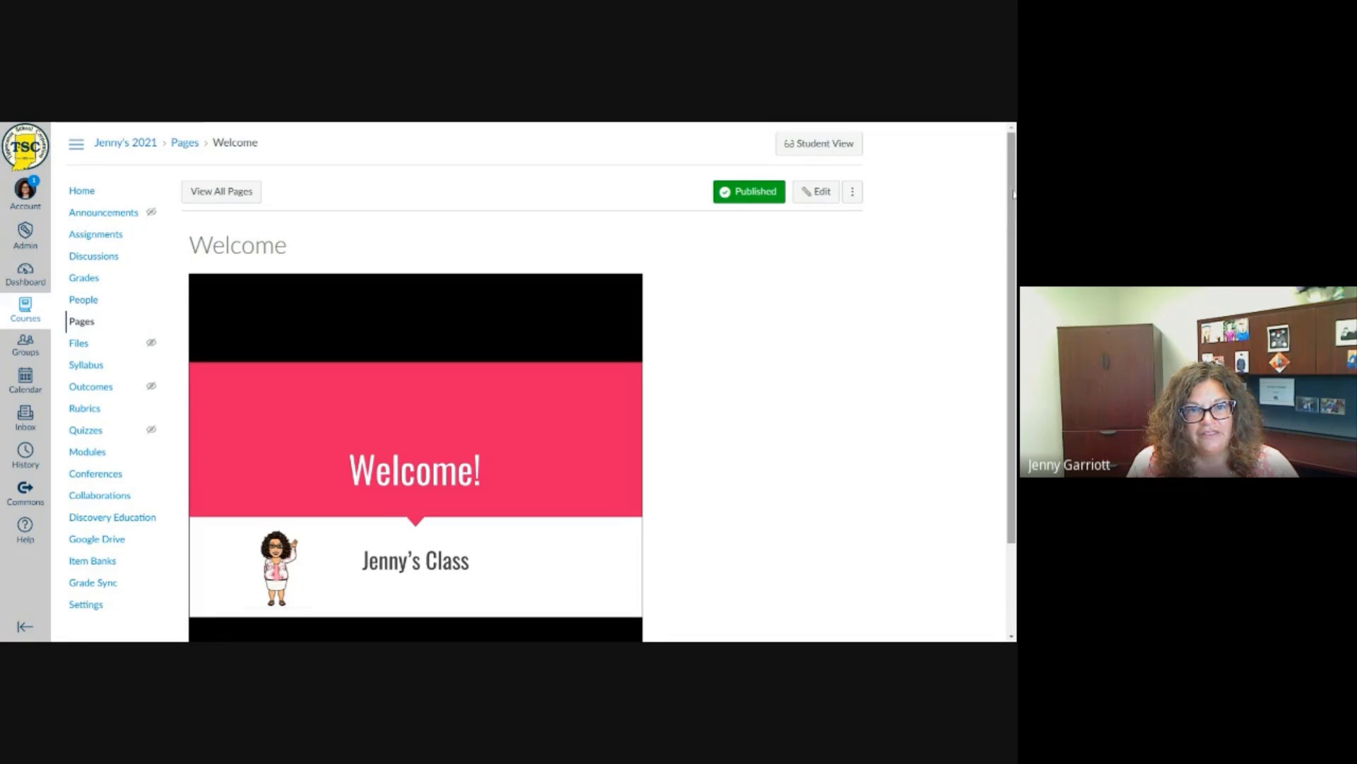
Review the published Welcome page with its embedded slides and look at the page's additional options
scroll(1013, 186, down, 2)
scroll(1013, 186, up, 2)
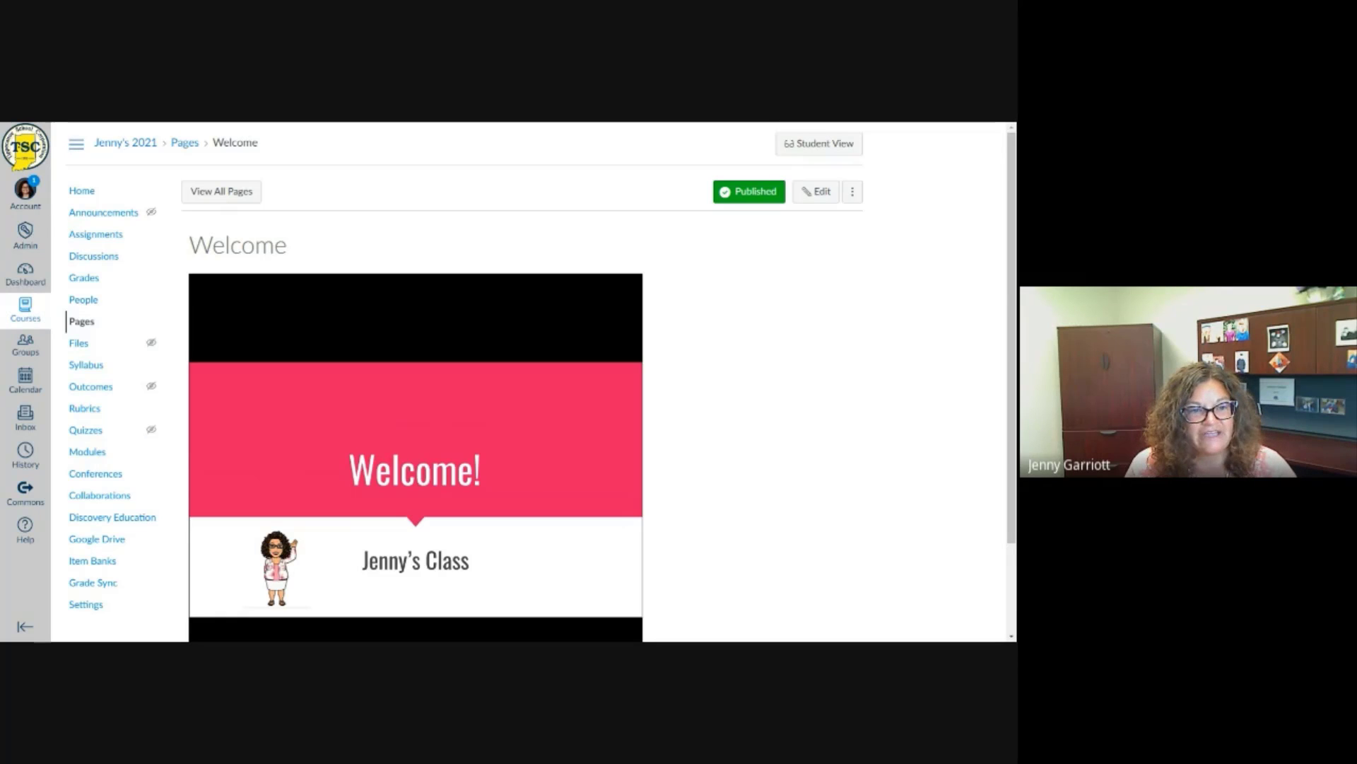
scroll(993, 277, down, 2)
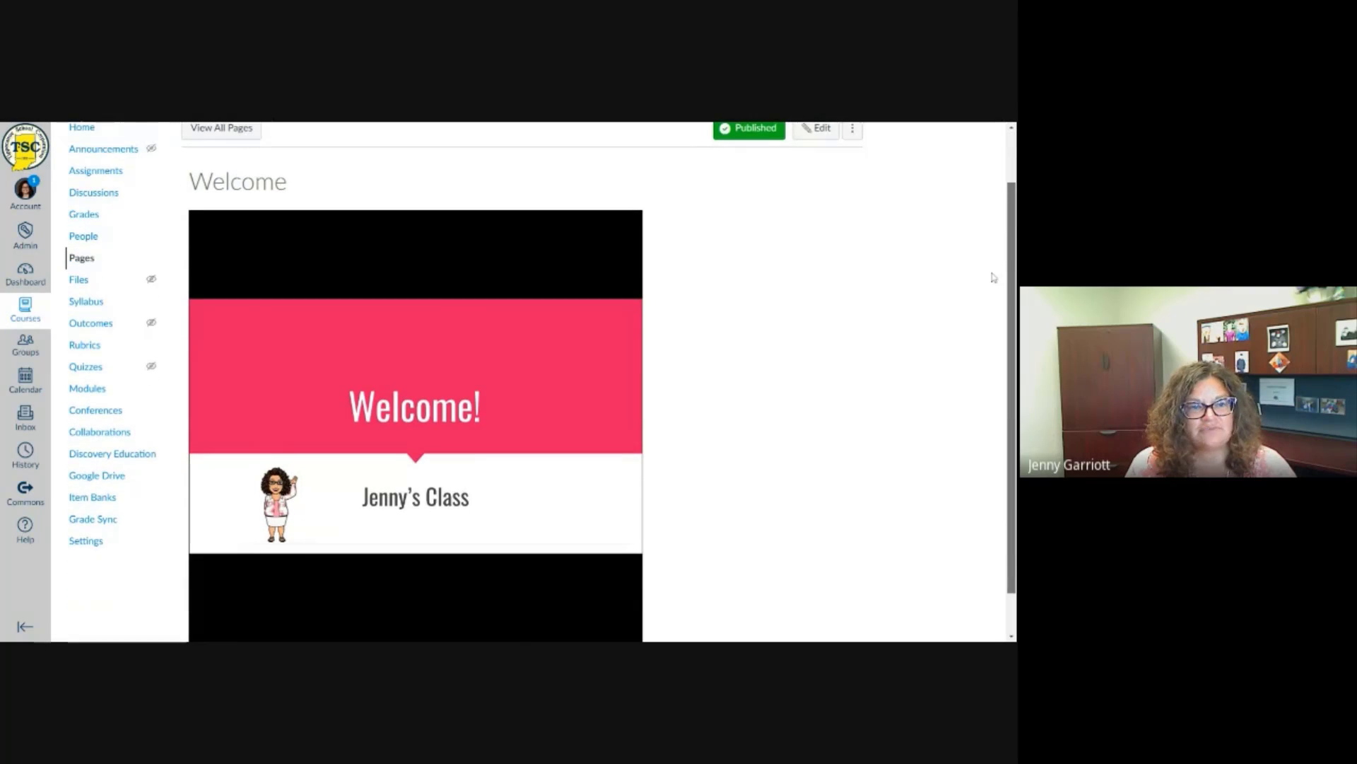
scroll(993, 277, down, 1)
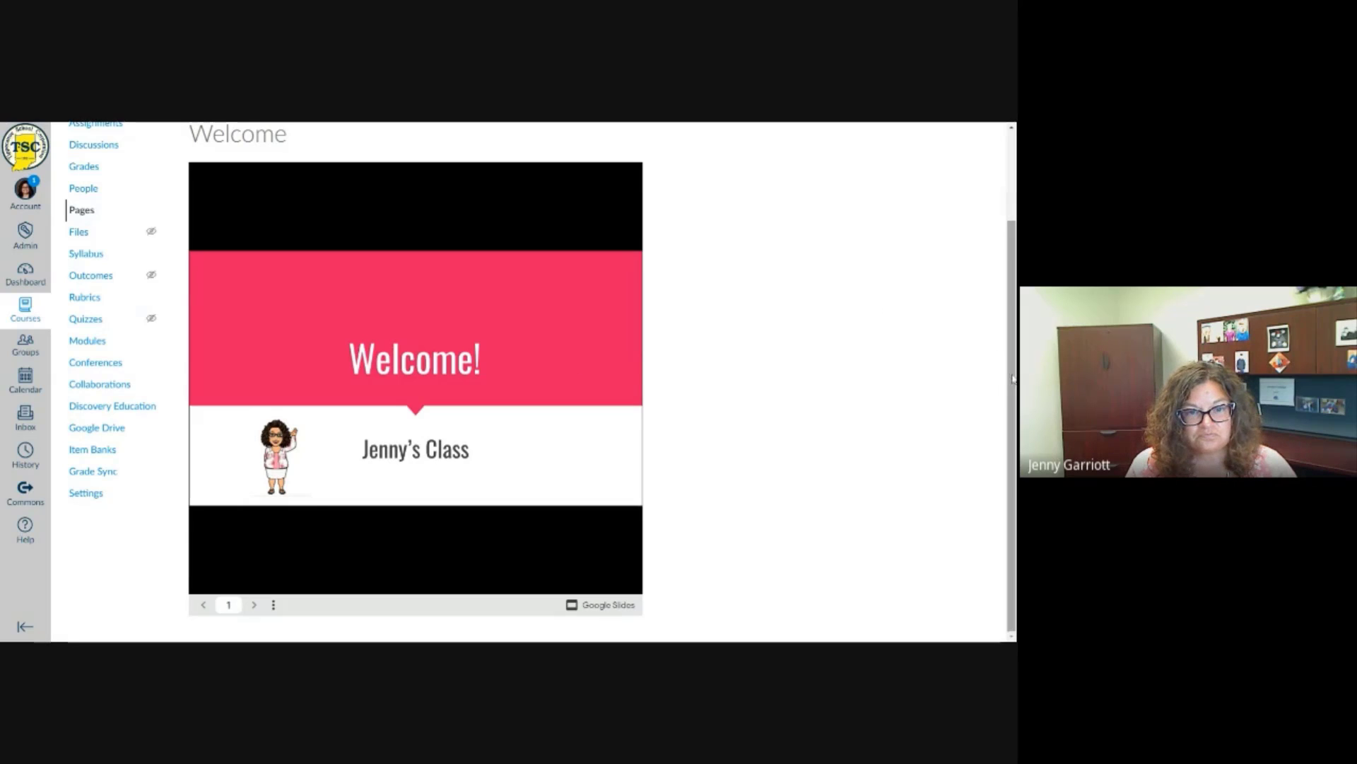
scroll(1011, 363, up, 2)
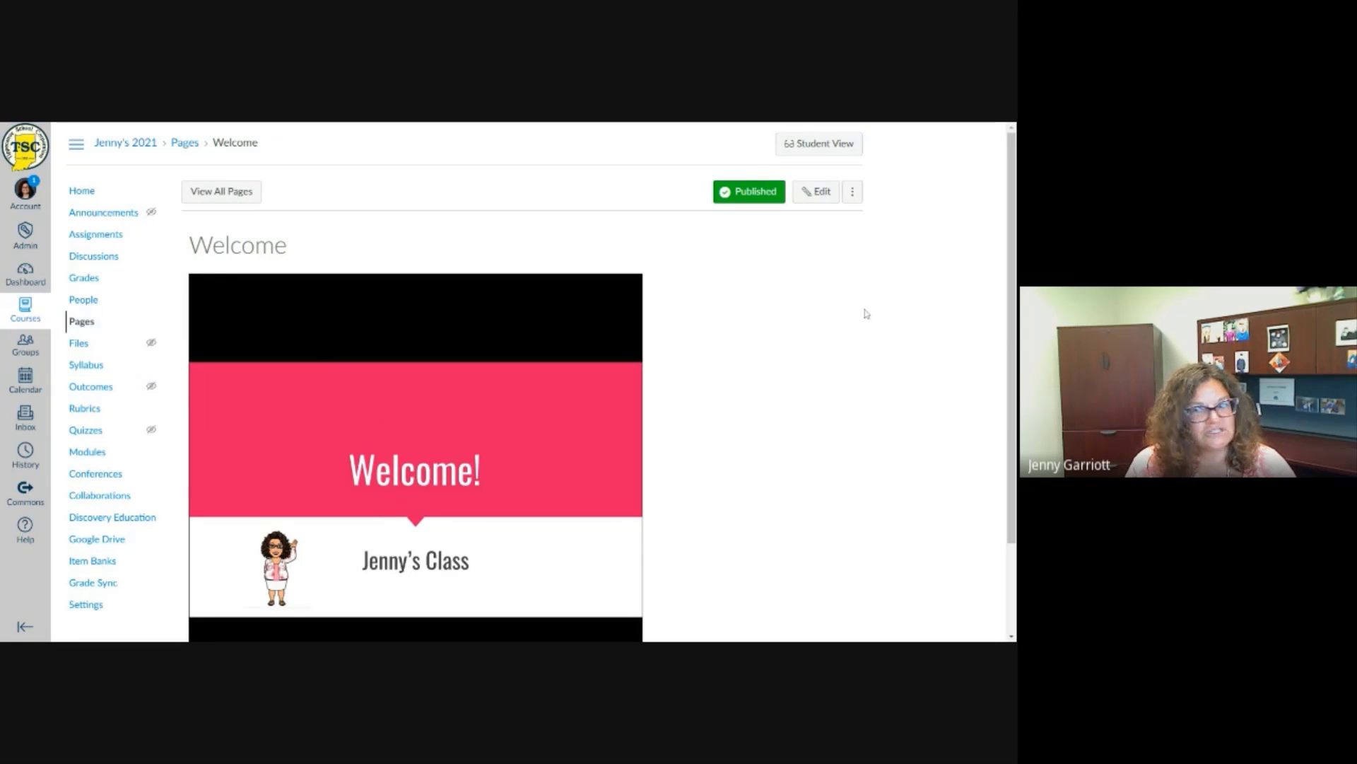
click(853, 193)
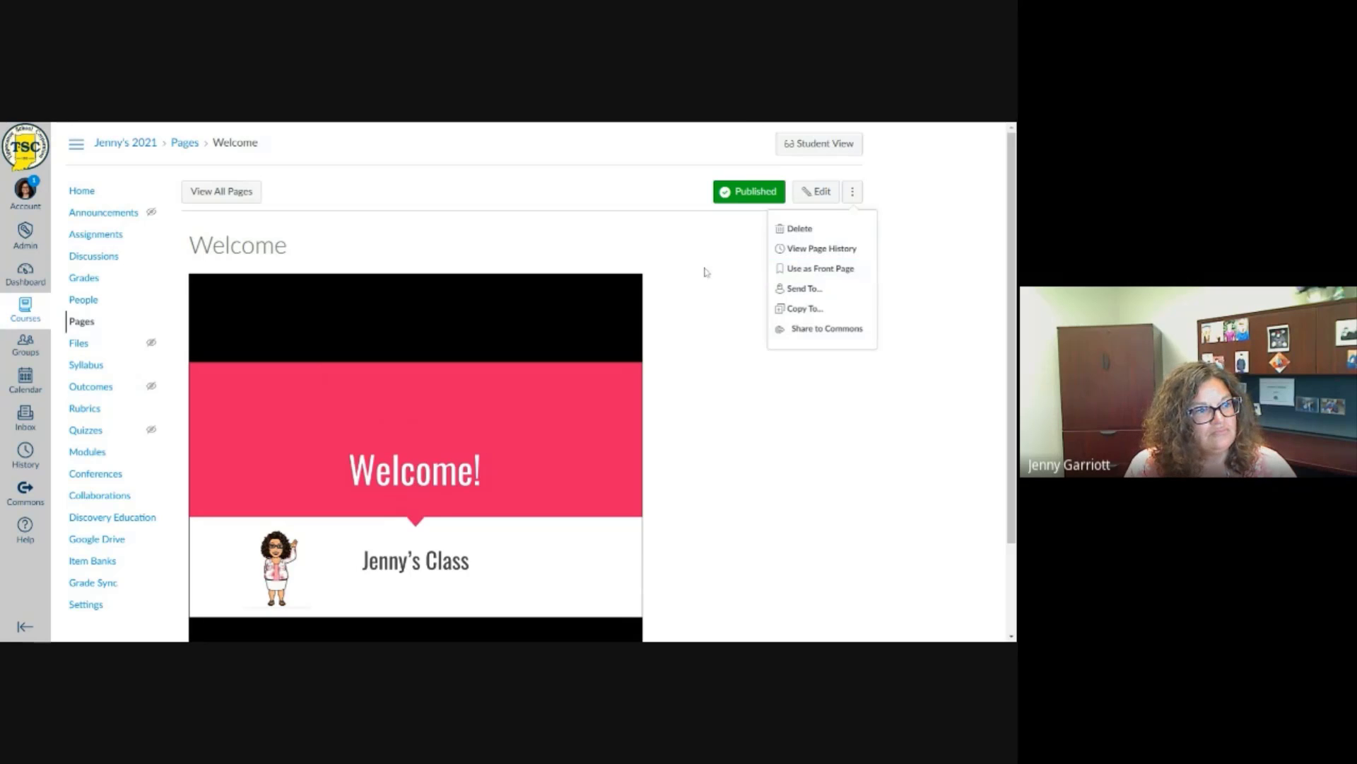
click(145, 127)
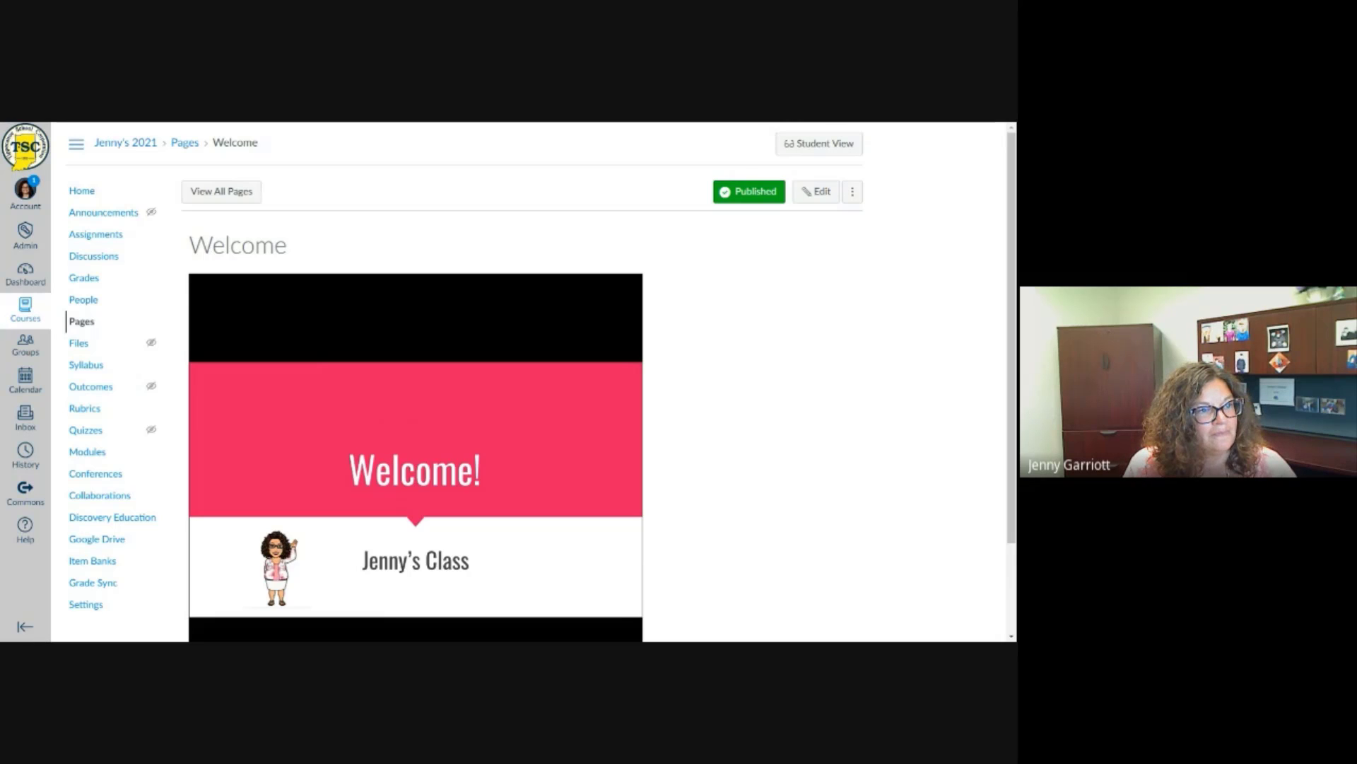
Switch to the slide presentation and advance it to the "Grading an LTI Assignment" slide
key(ctrl+Tab)
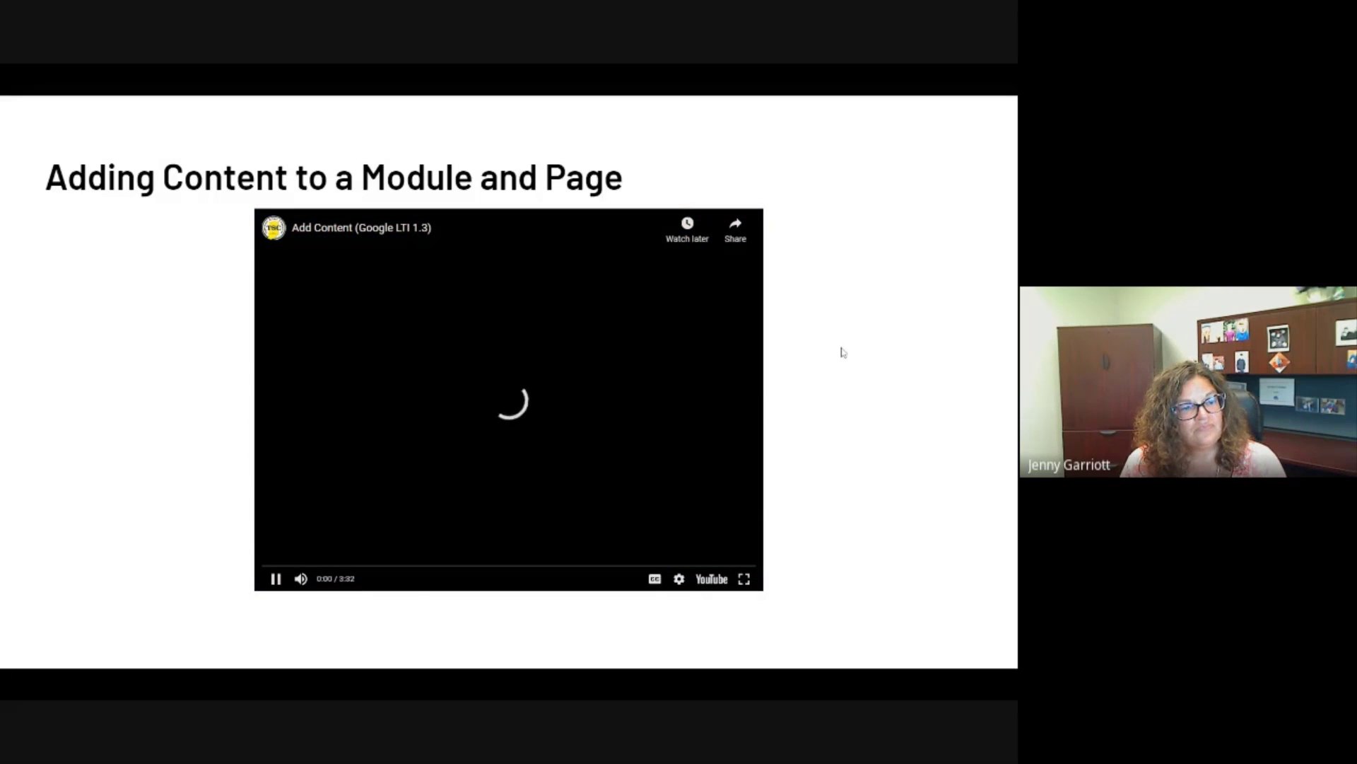
key(Right)
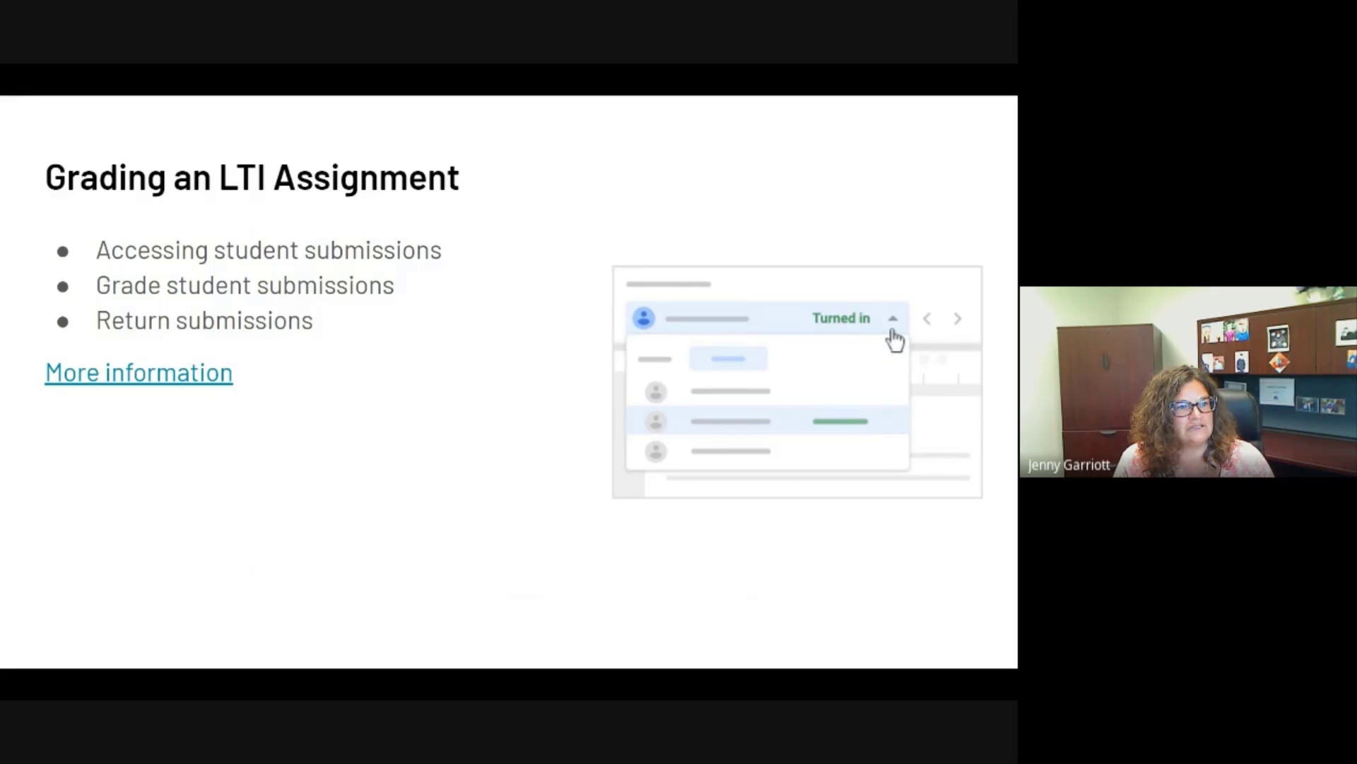
Switch back to Canvas and open the class biography assignment to examine its Google Assignments submissions area
key(alt+Tab)
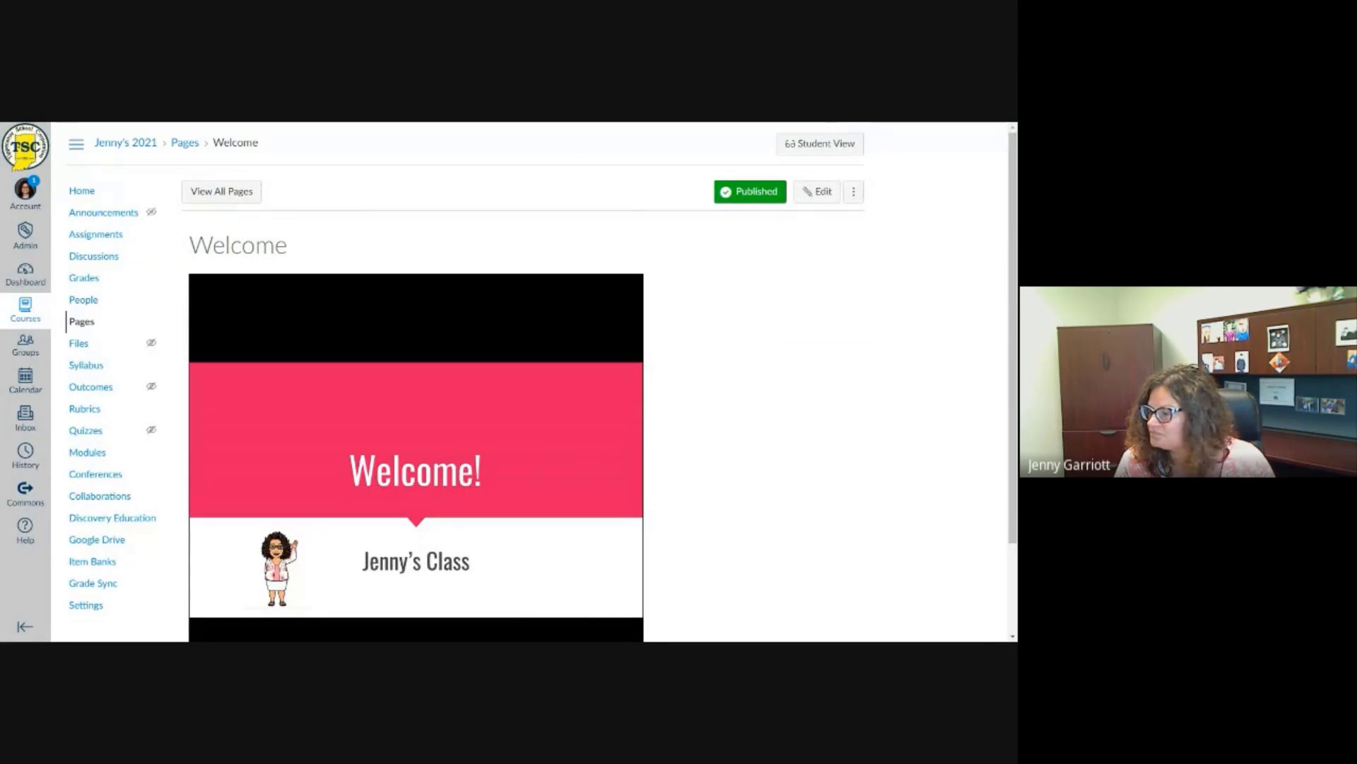
click(92, 238)
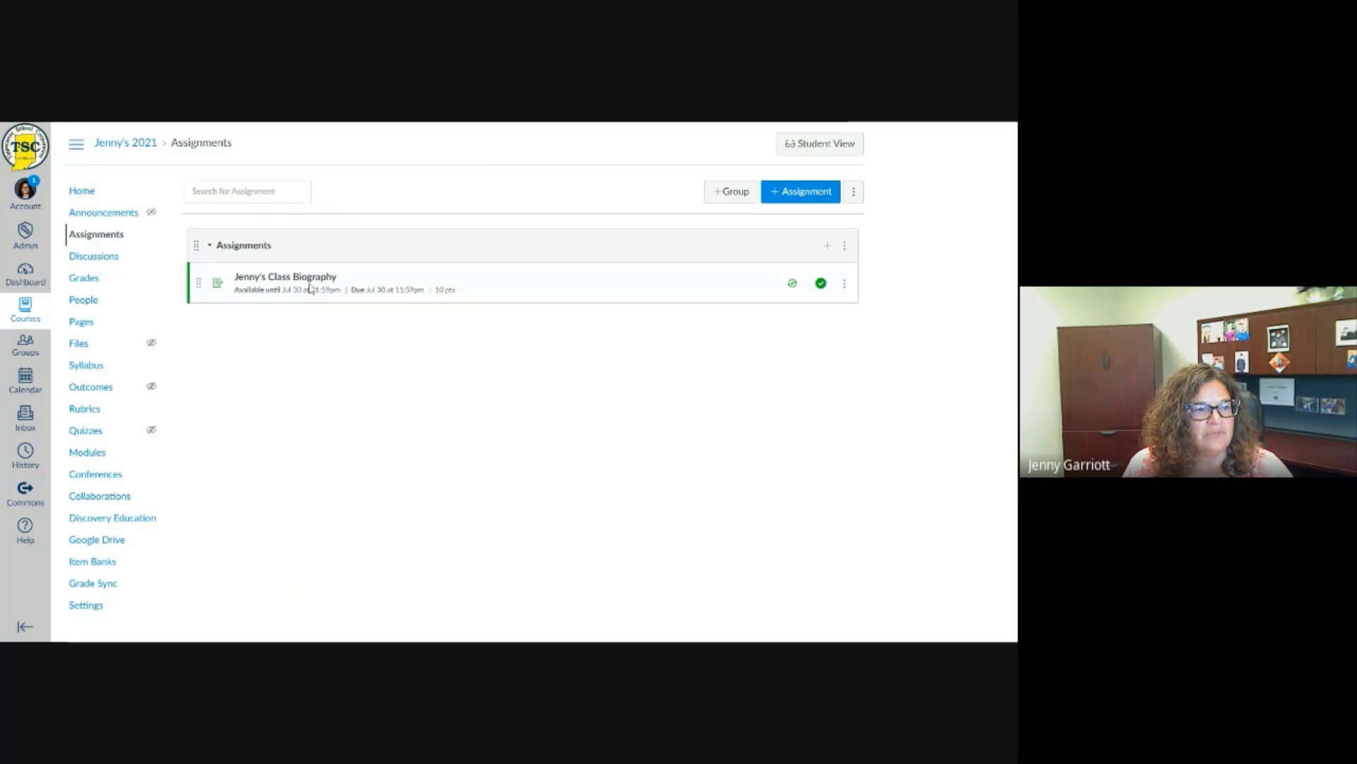
click(408, 275)
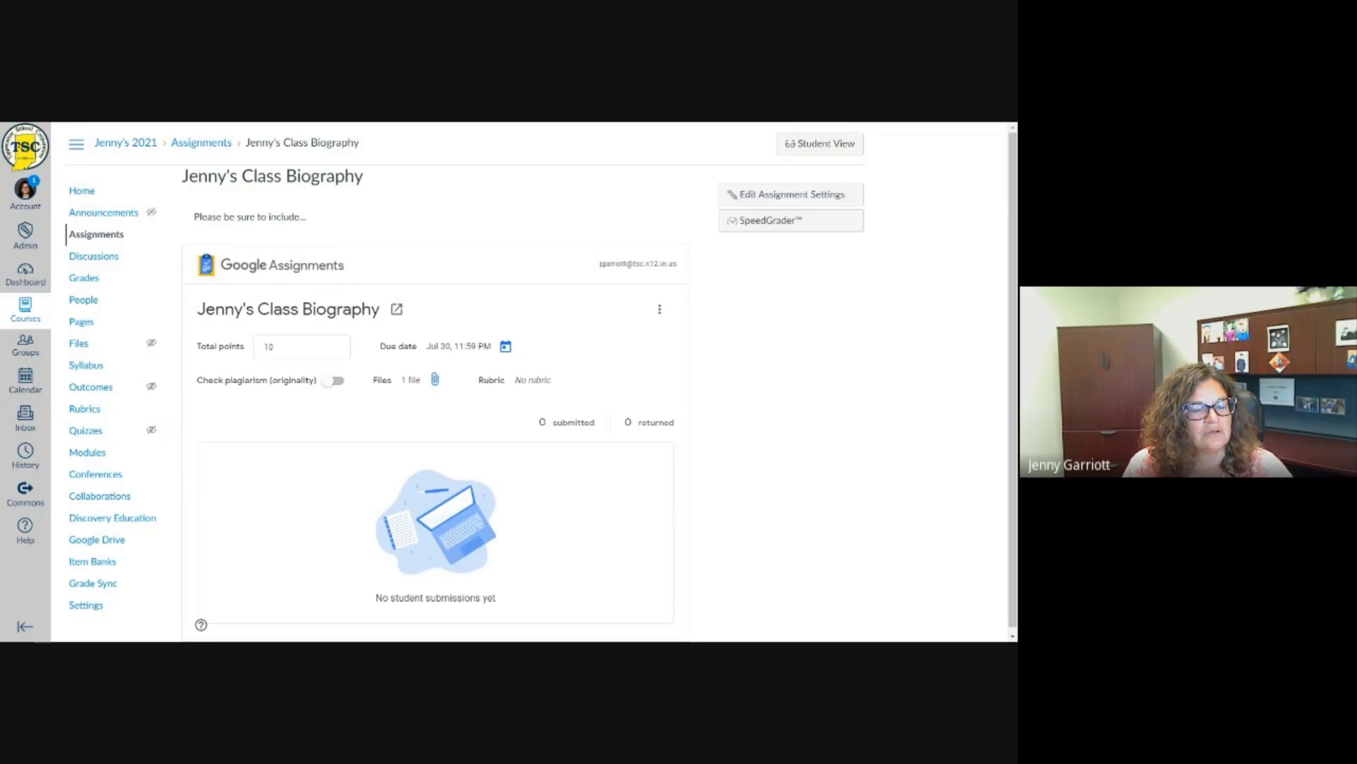
scroll(1004, 205, down, 1)
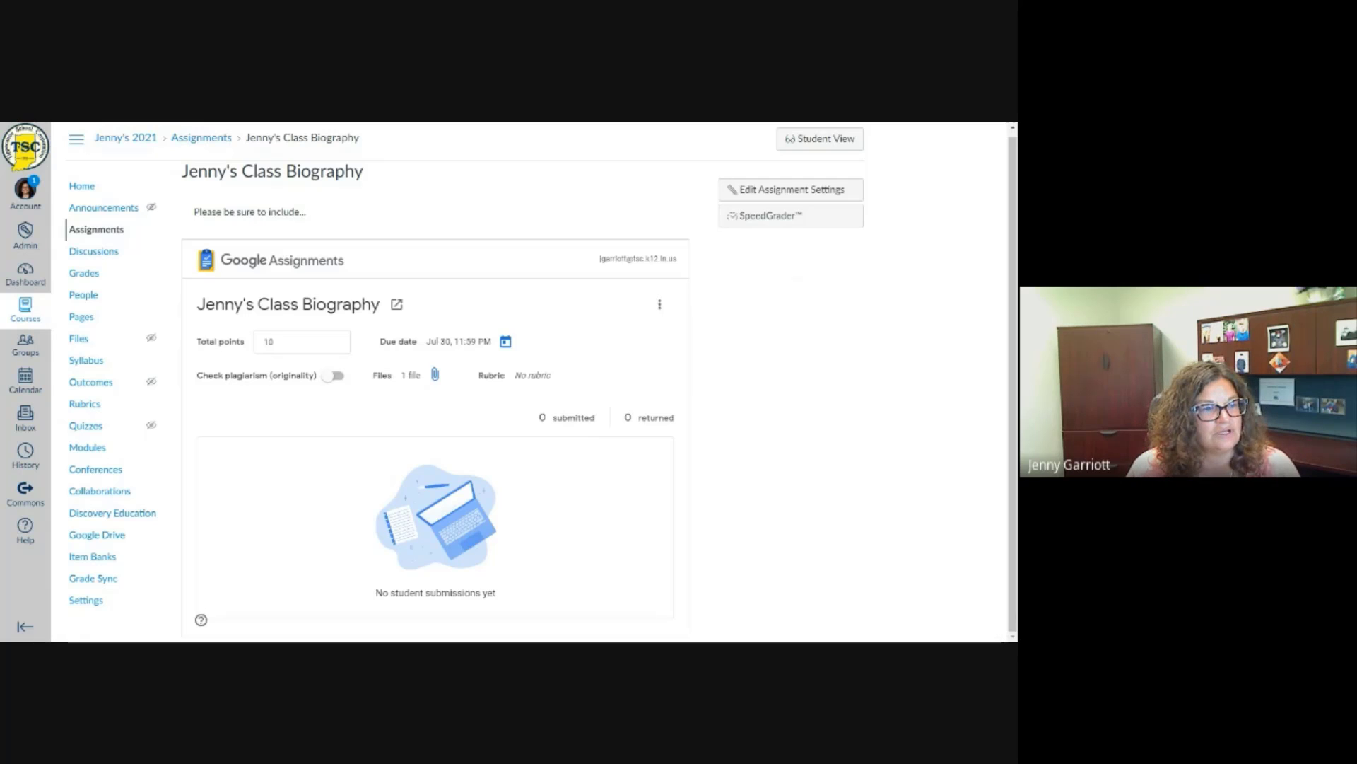
scroll(165, 468, up, 1)
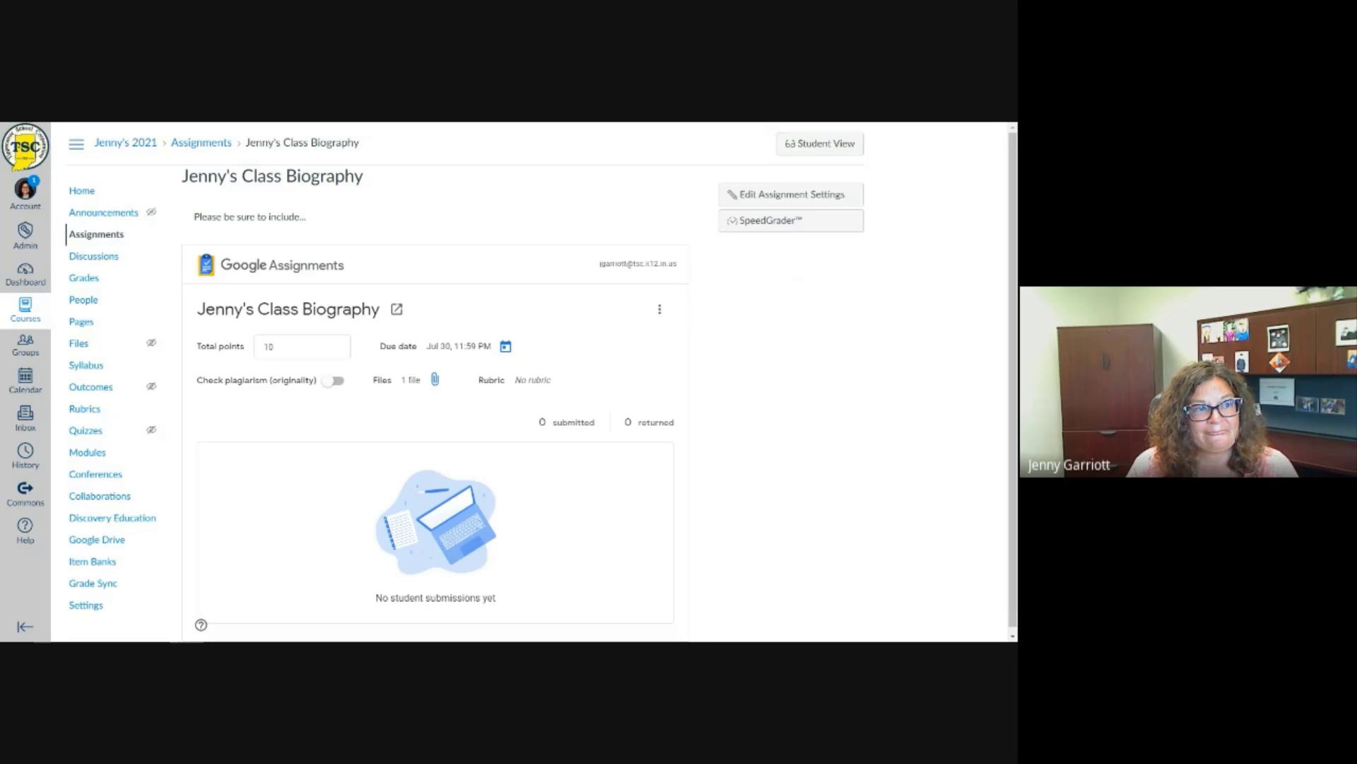
Switch to the presentation, open the grading slide's "More information" document, and read its instructions on reviewing, grading and returning assignments
key(ctrl+Tab)
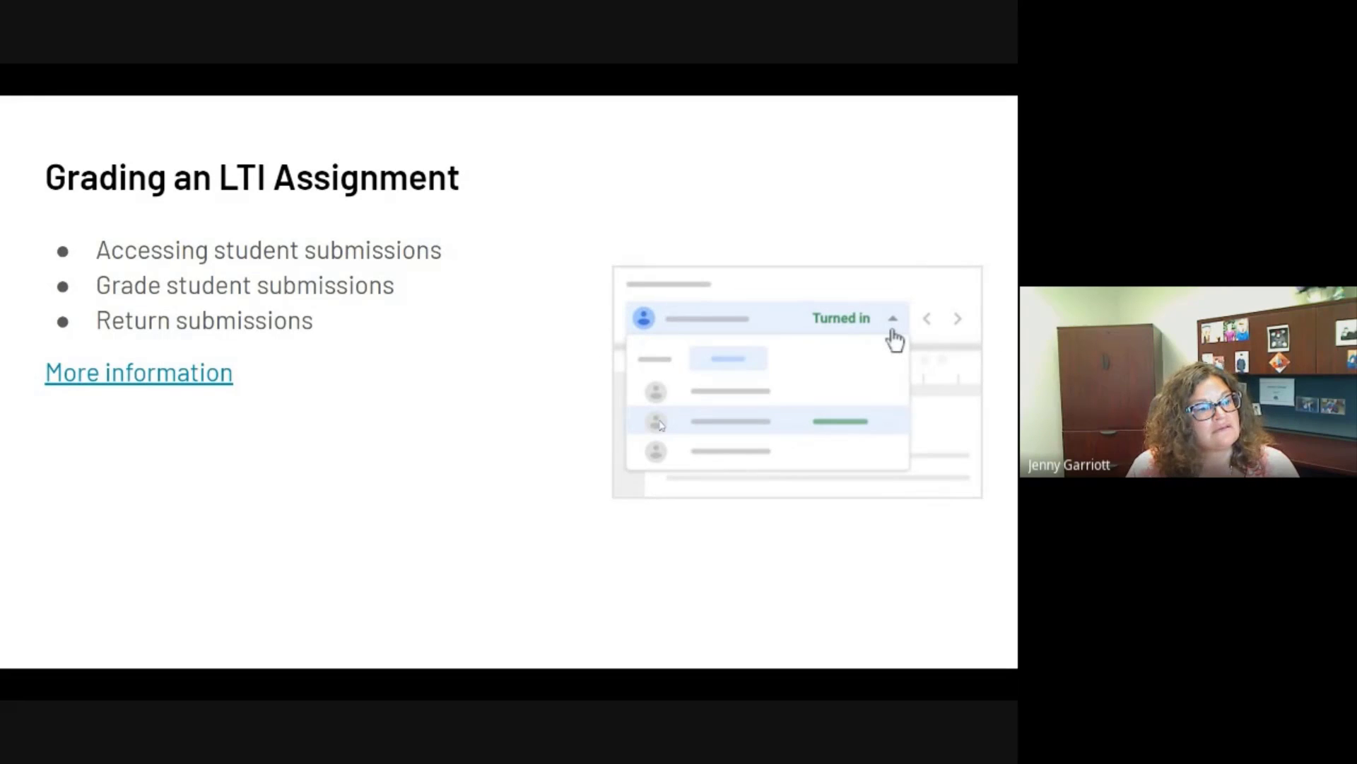
click(241, 382)
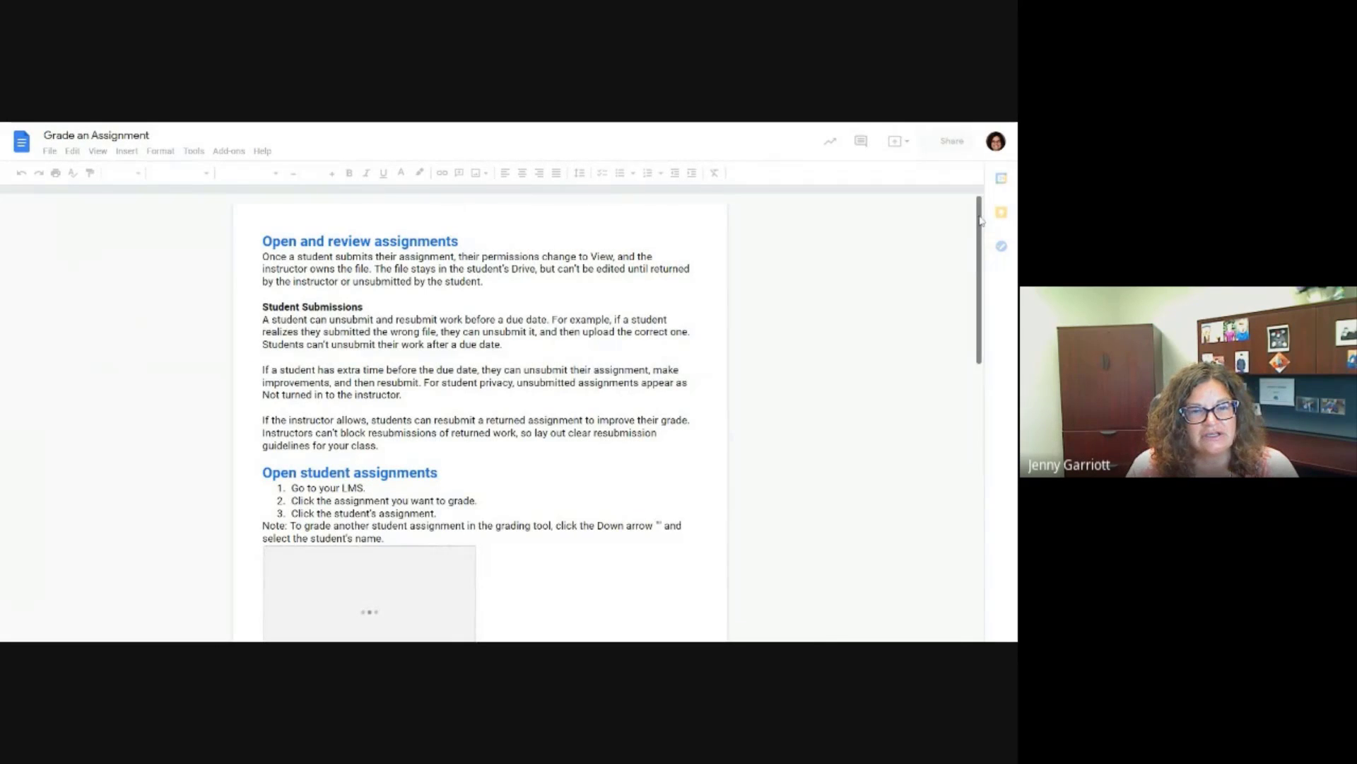
scroll(982, 227, down, 1)
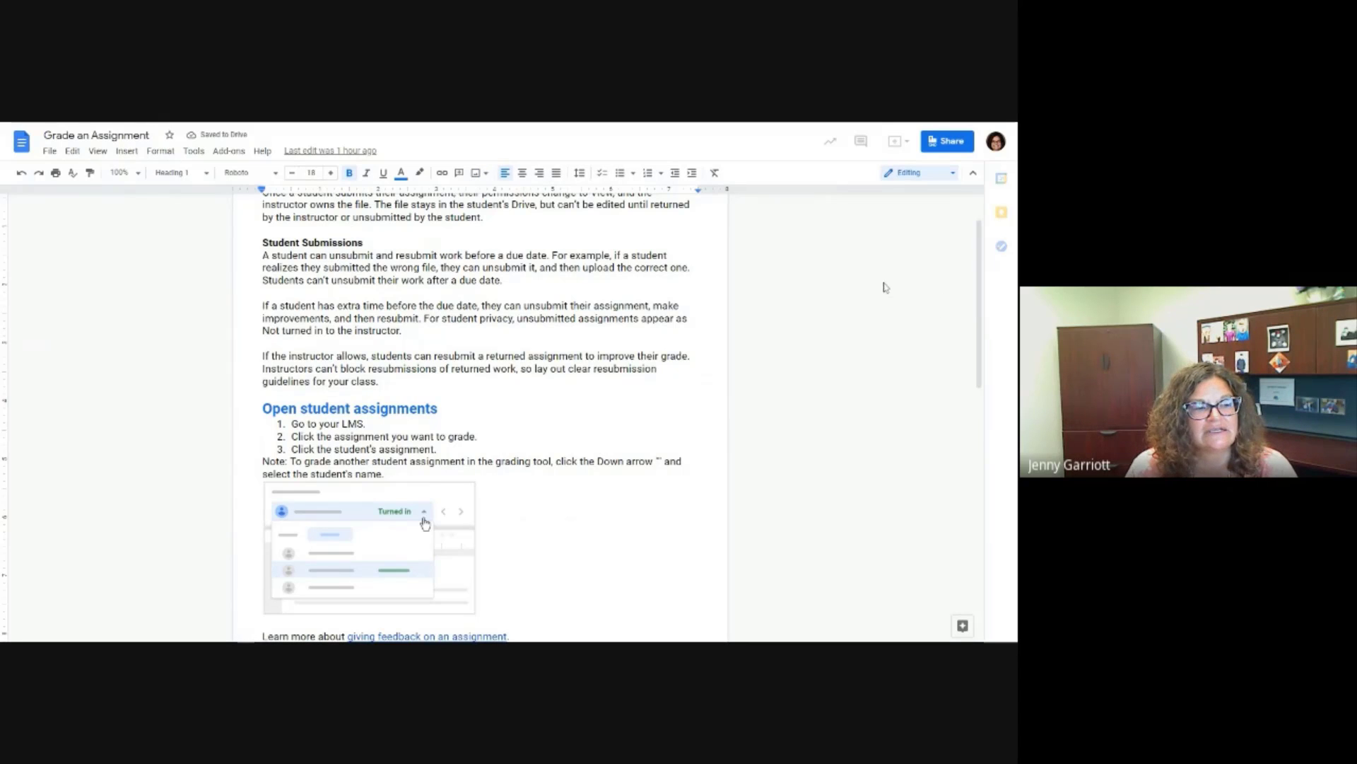
drag(981, 263, 980, 408)
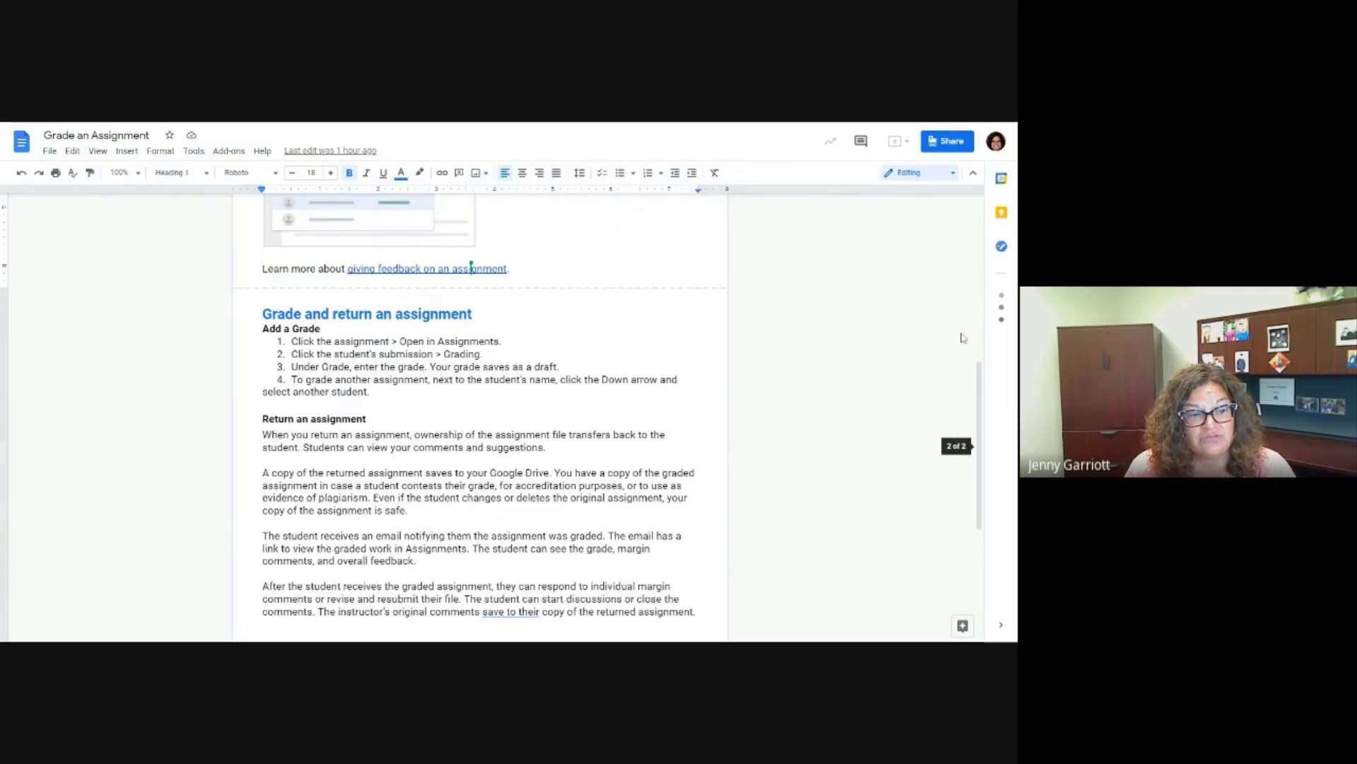
scroll(980, 440, down, 4)
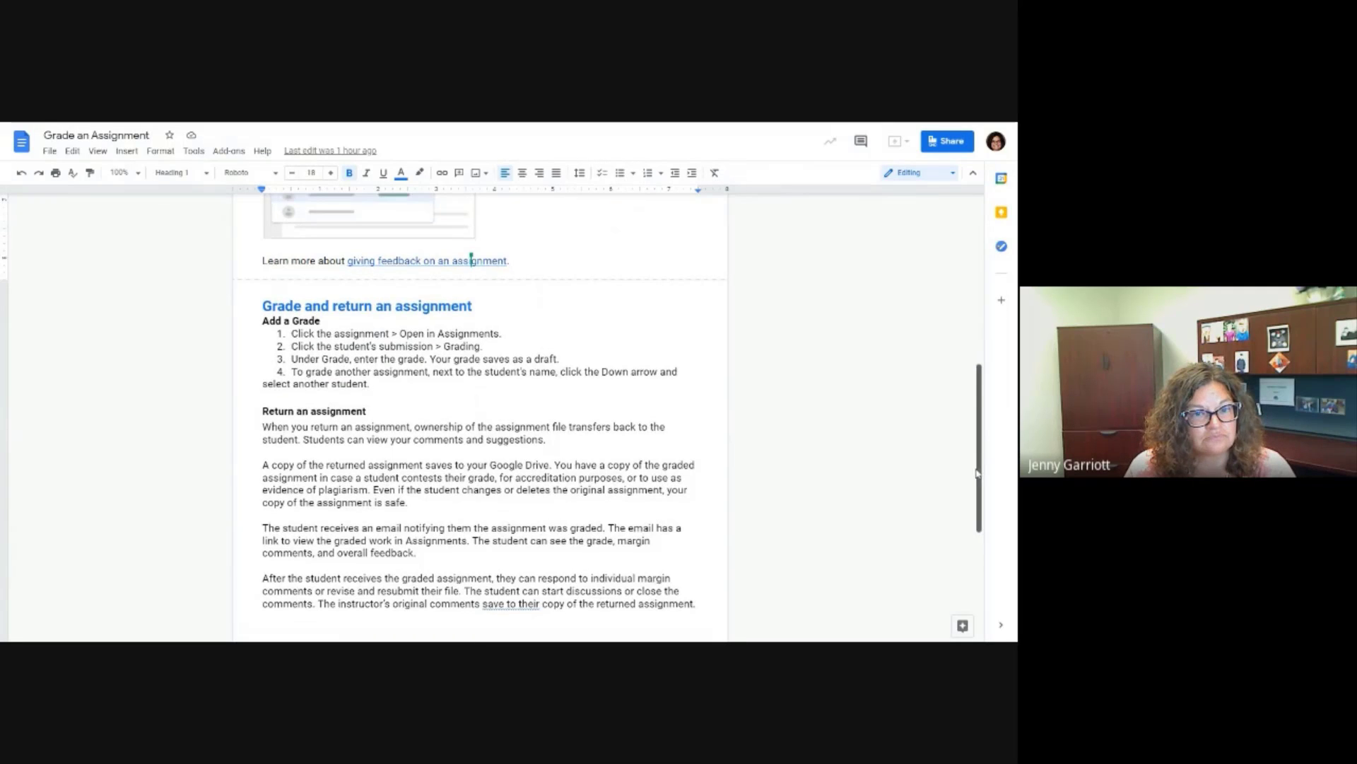
scroll(982, 447, up, 3)
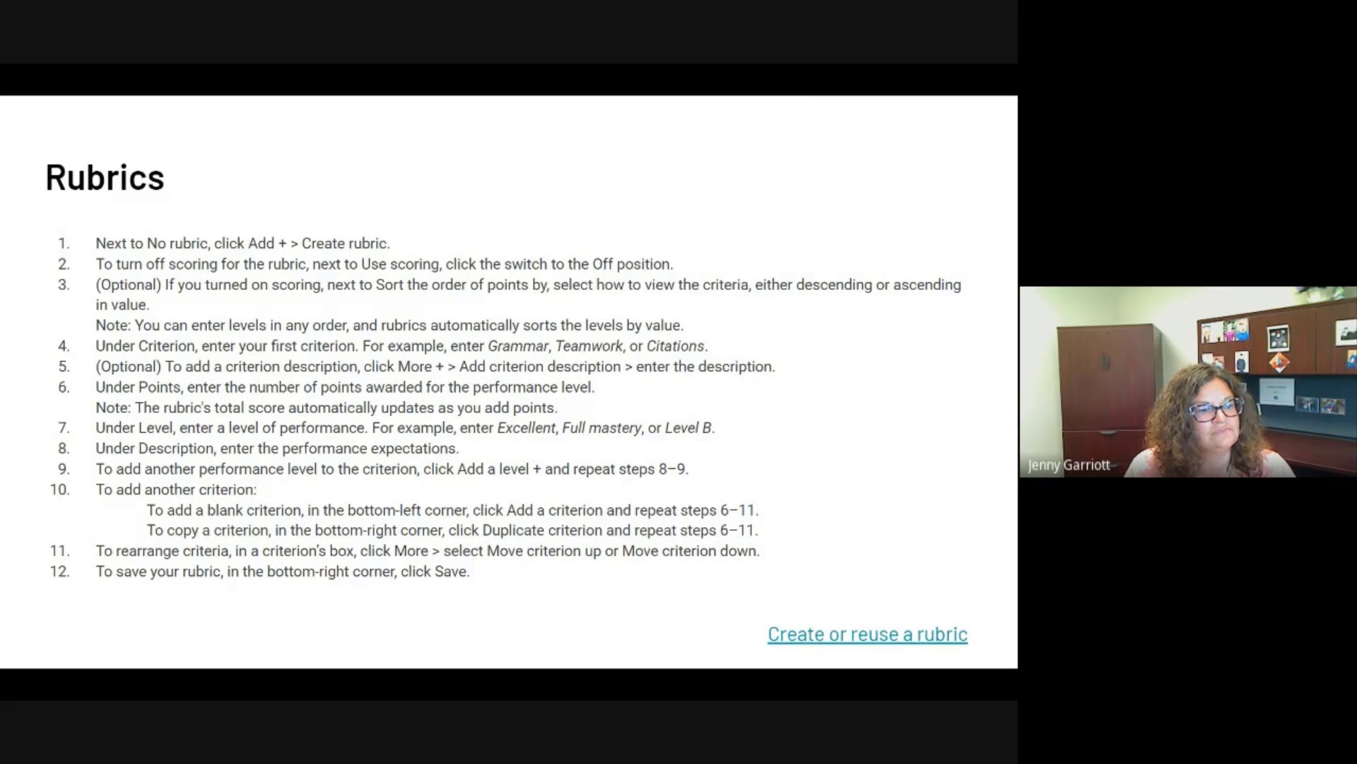
Switch back to Canvas, review the class biography assignment's submission and date settings, and save the assignment
key(alt+Tab)
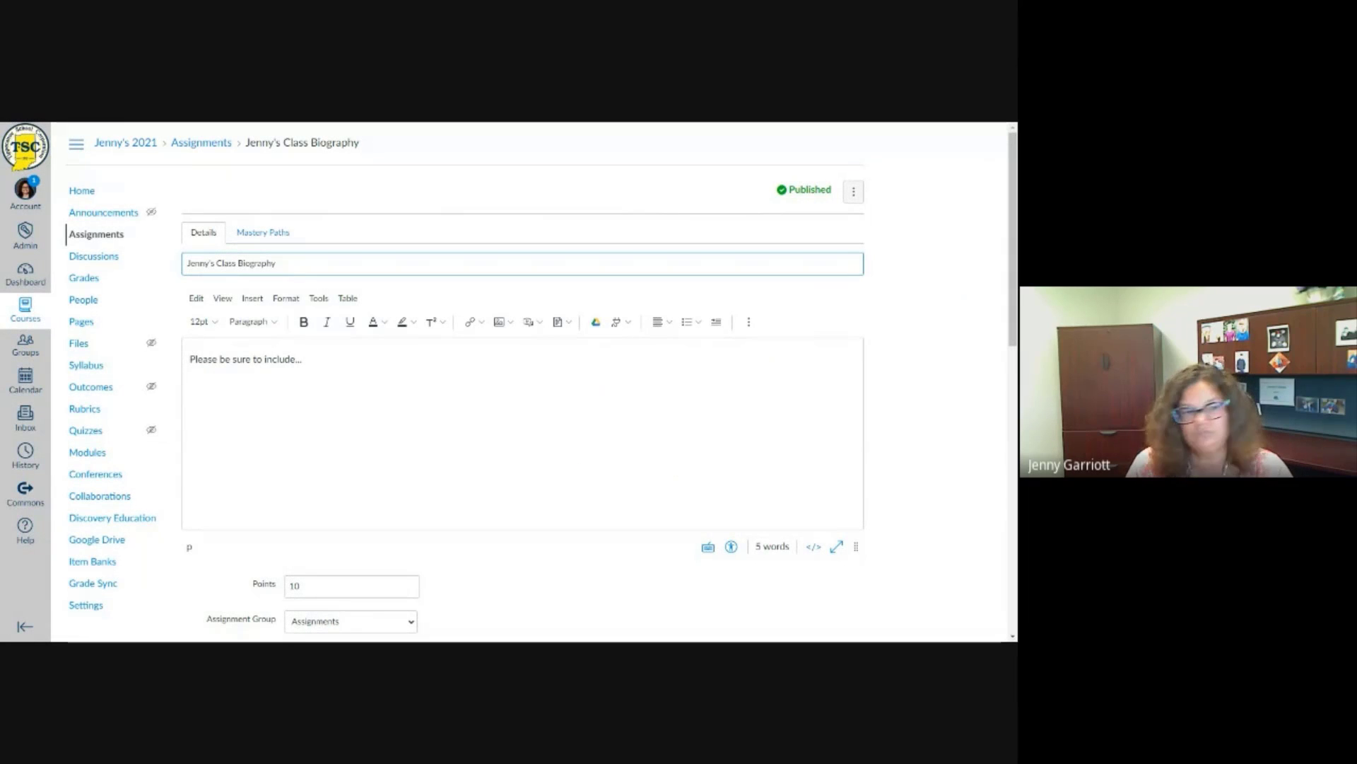
scroll(523, 382, down, 7)
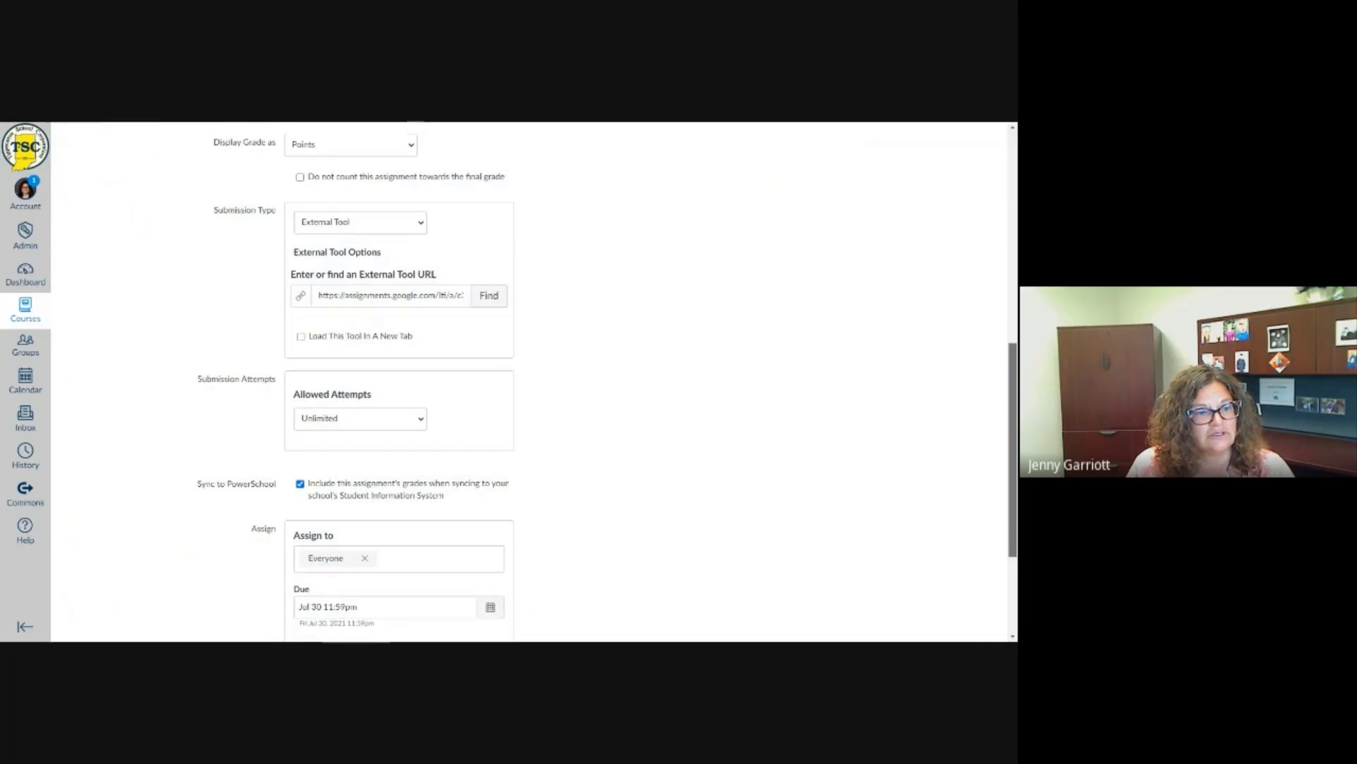
scroll(523, 382, down, 3)
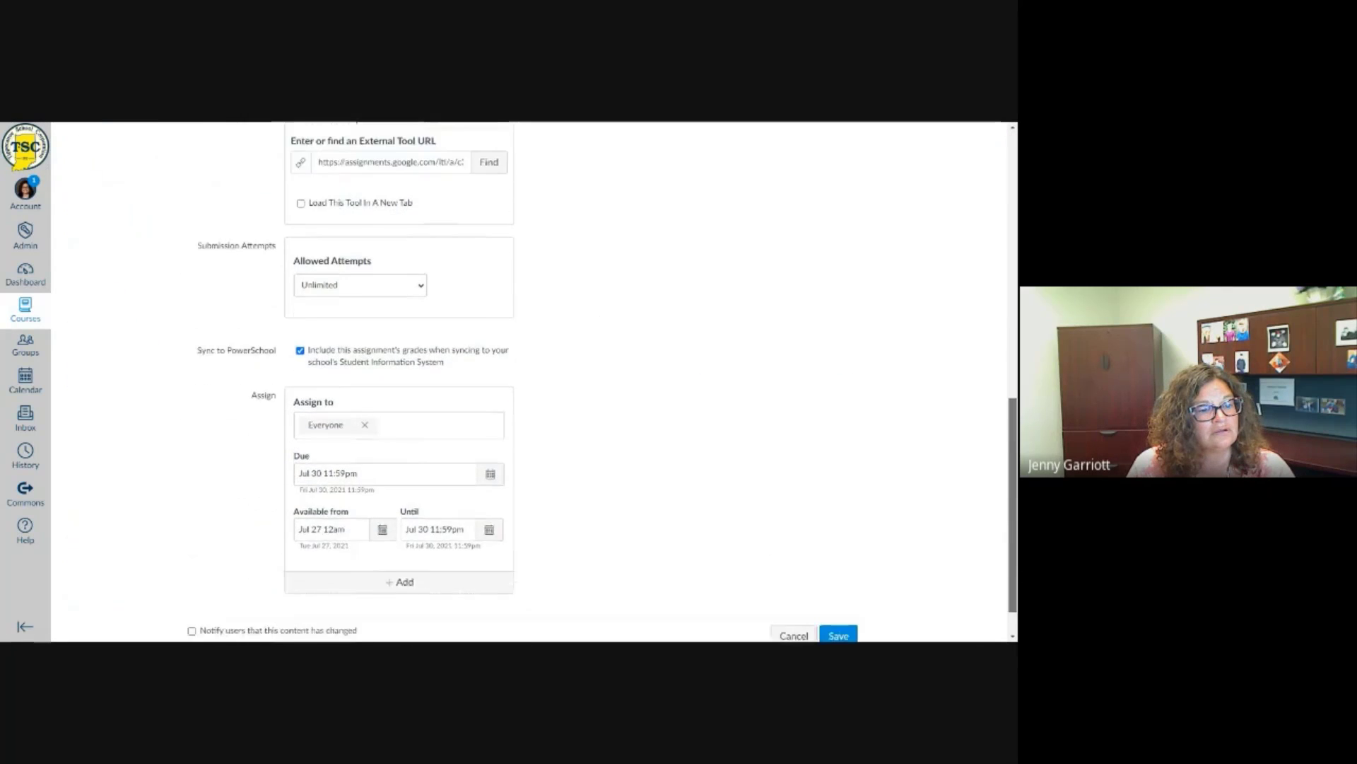
click(838, 588)
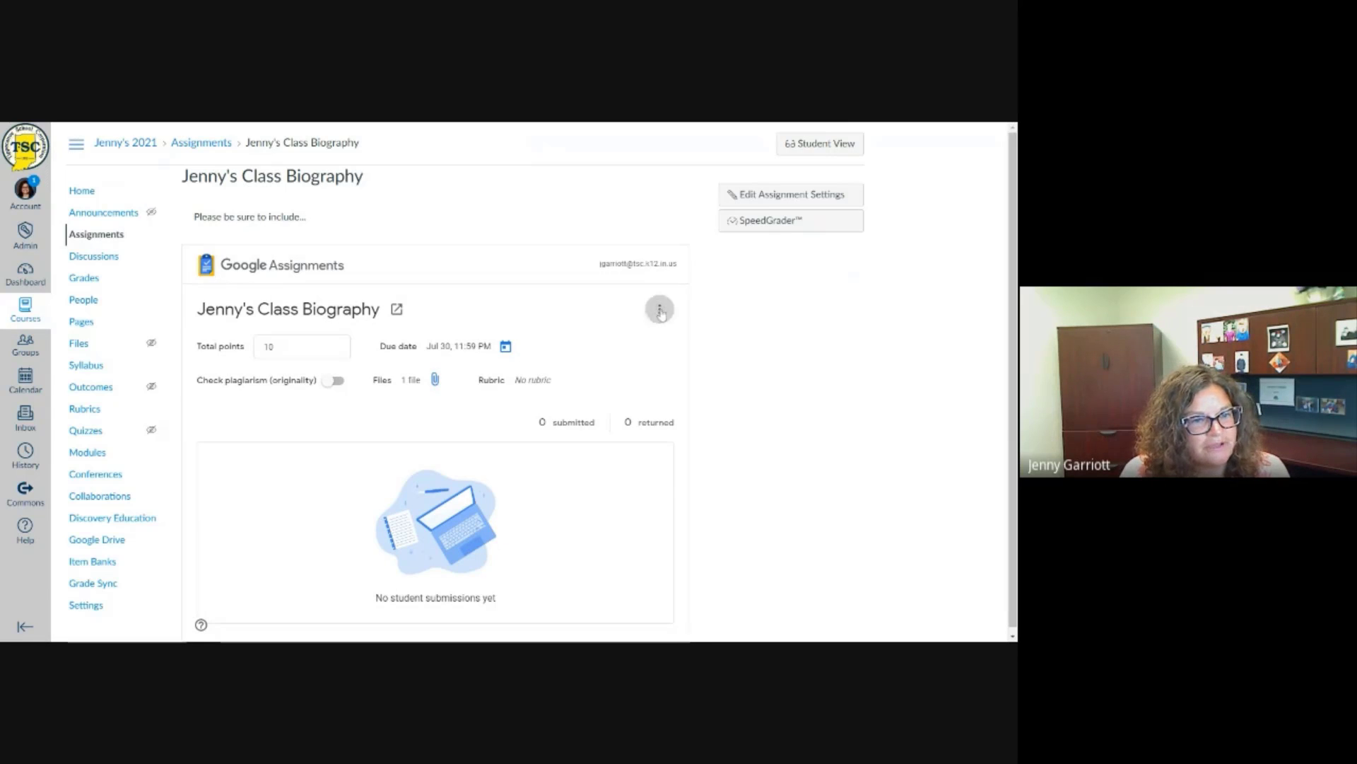
Open the class biography assignment on its full Google Assignments page and dismiss the introductory tour
click(659, 309)
click(586, 305)
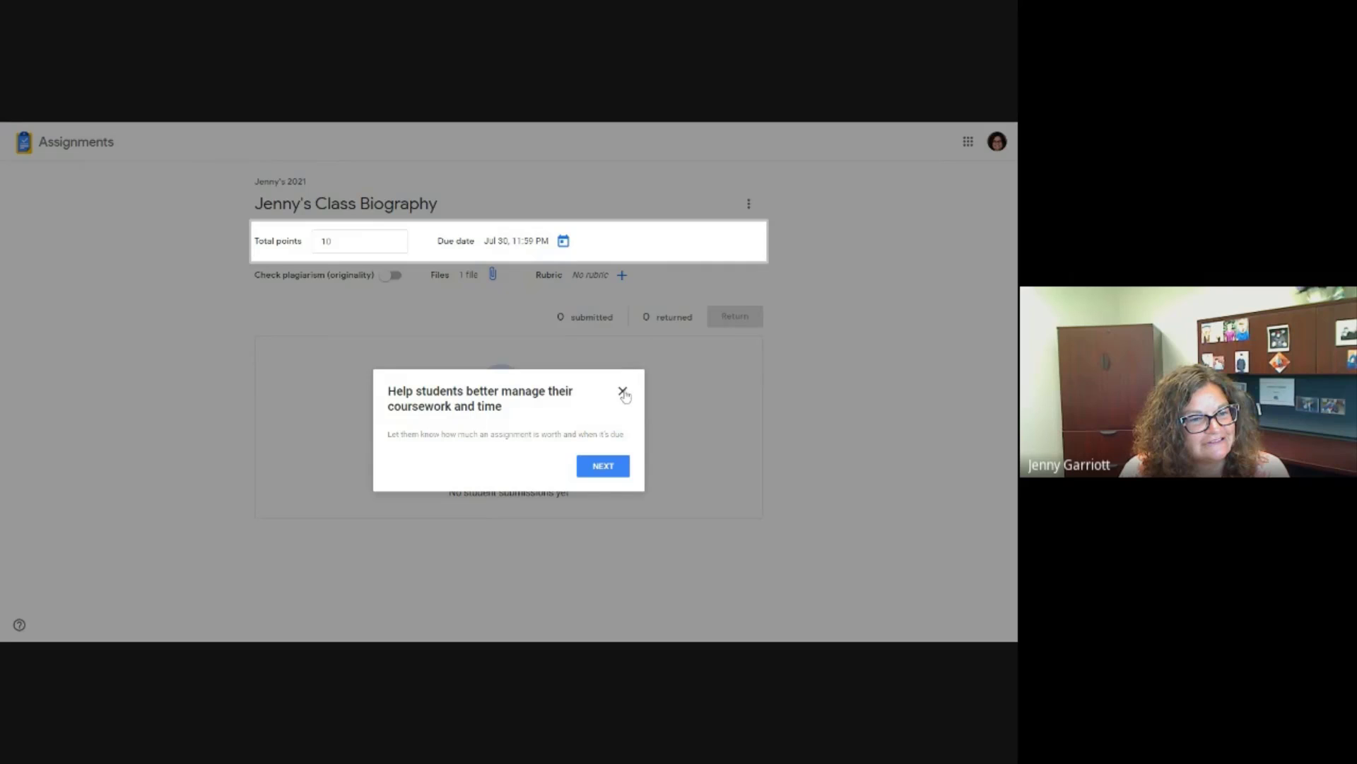
click(612, 470)
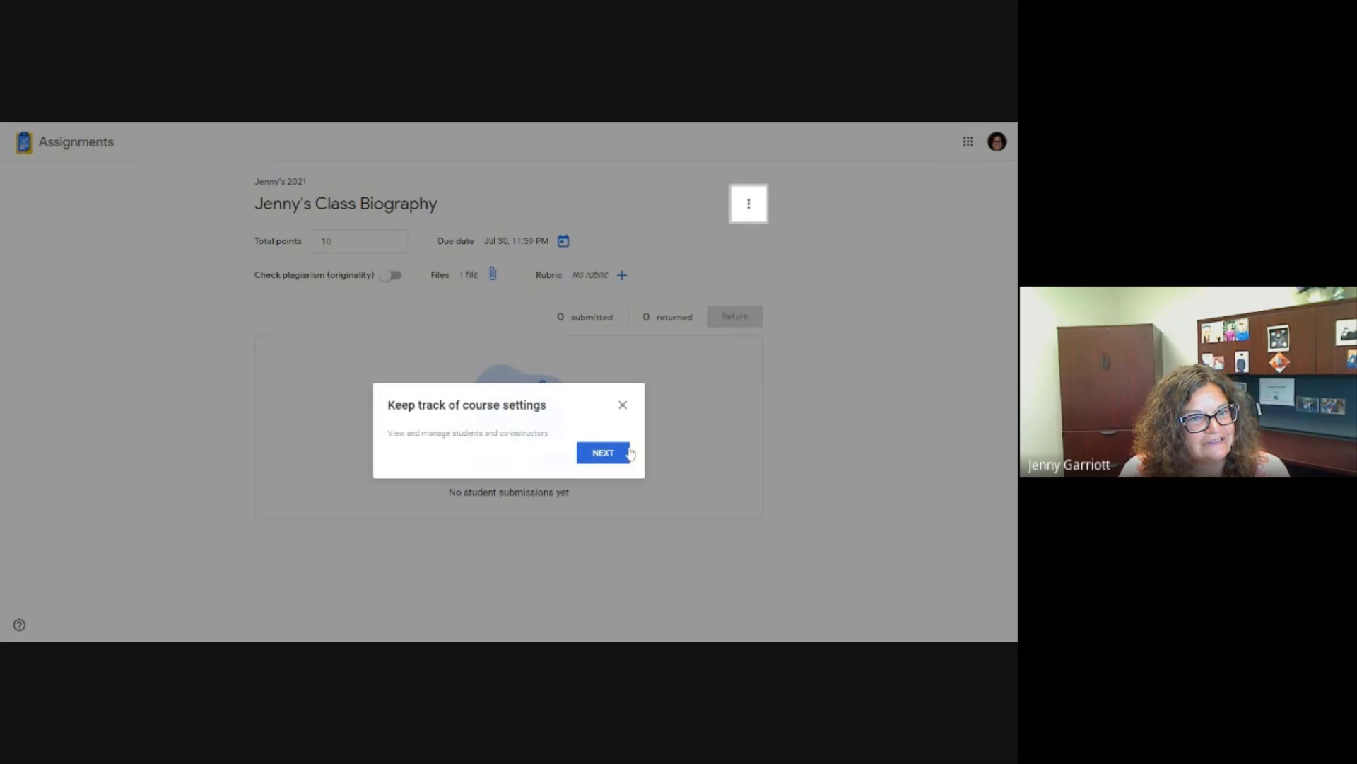
click(623, 405)
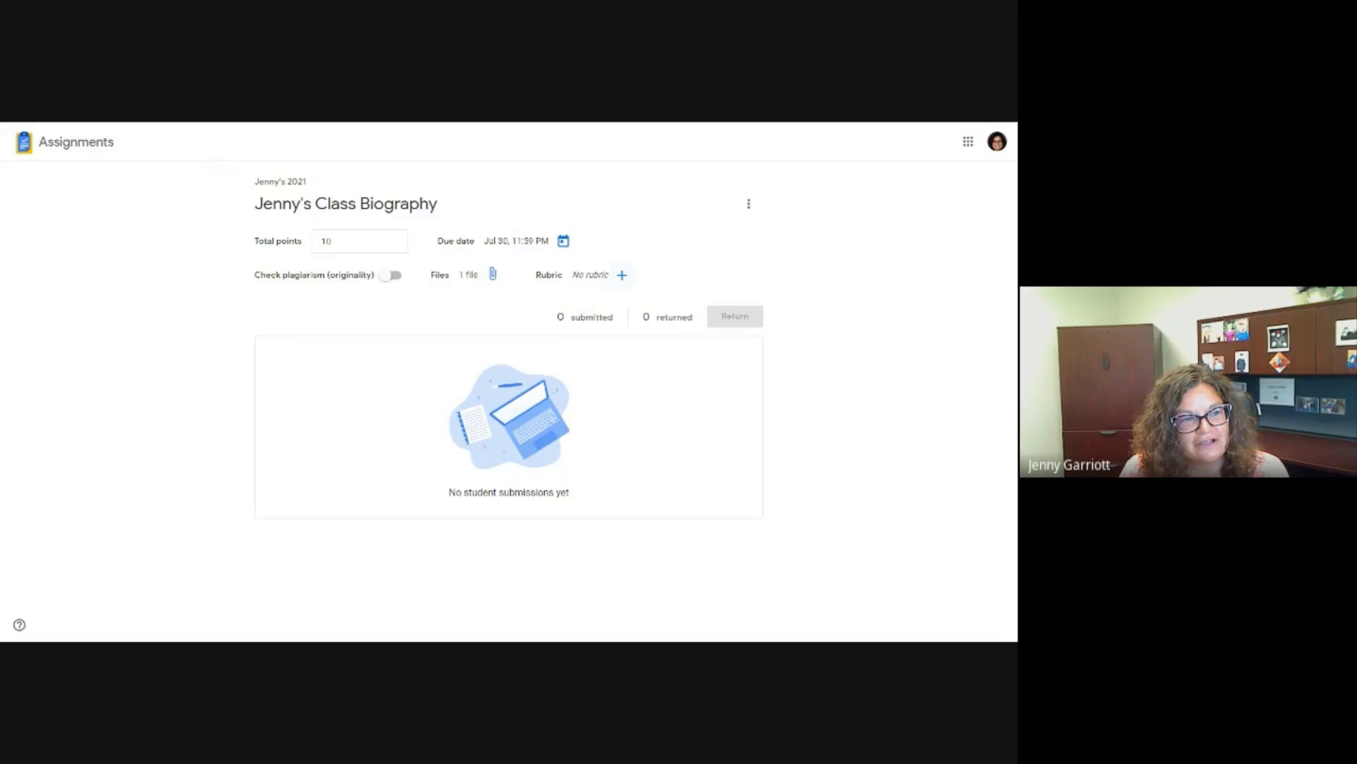
Create a new rubric for the class biography assignment, keeping its points sorted in descending order
click(623, 275)
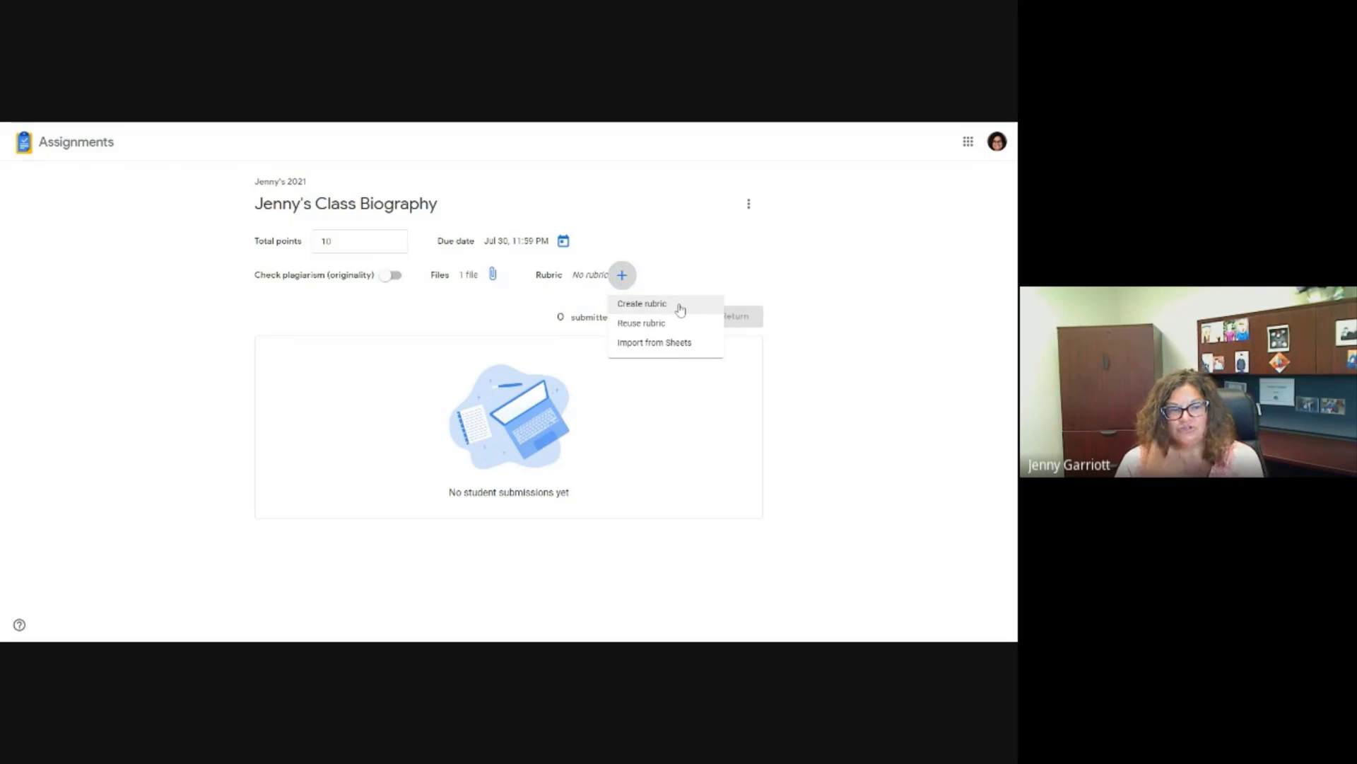
click(643, 306)
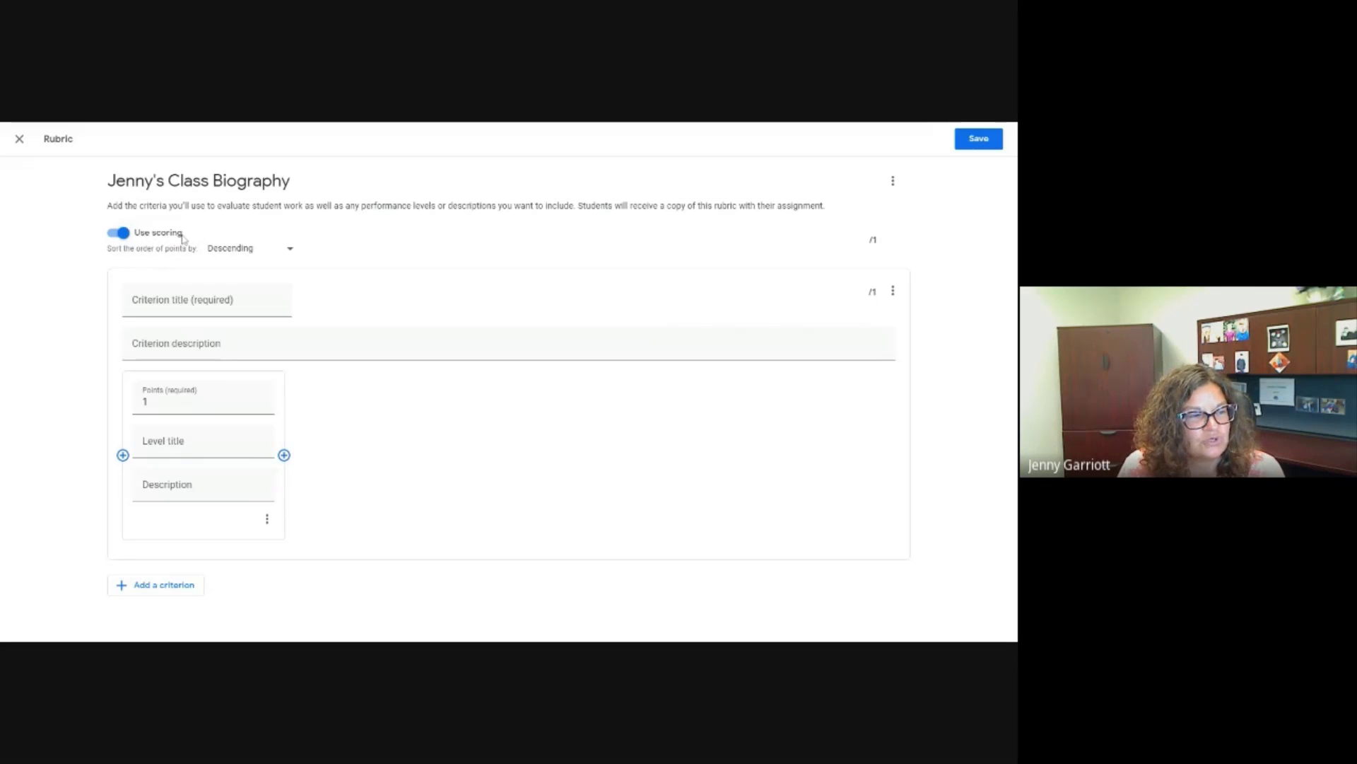
click(287, 252)
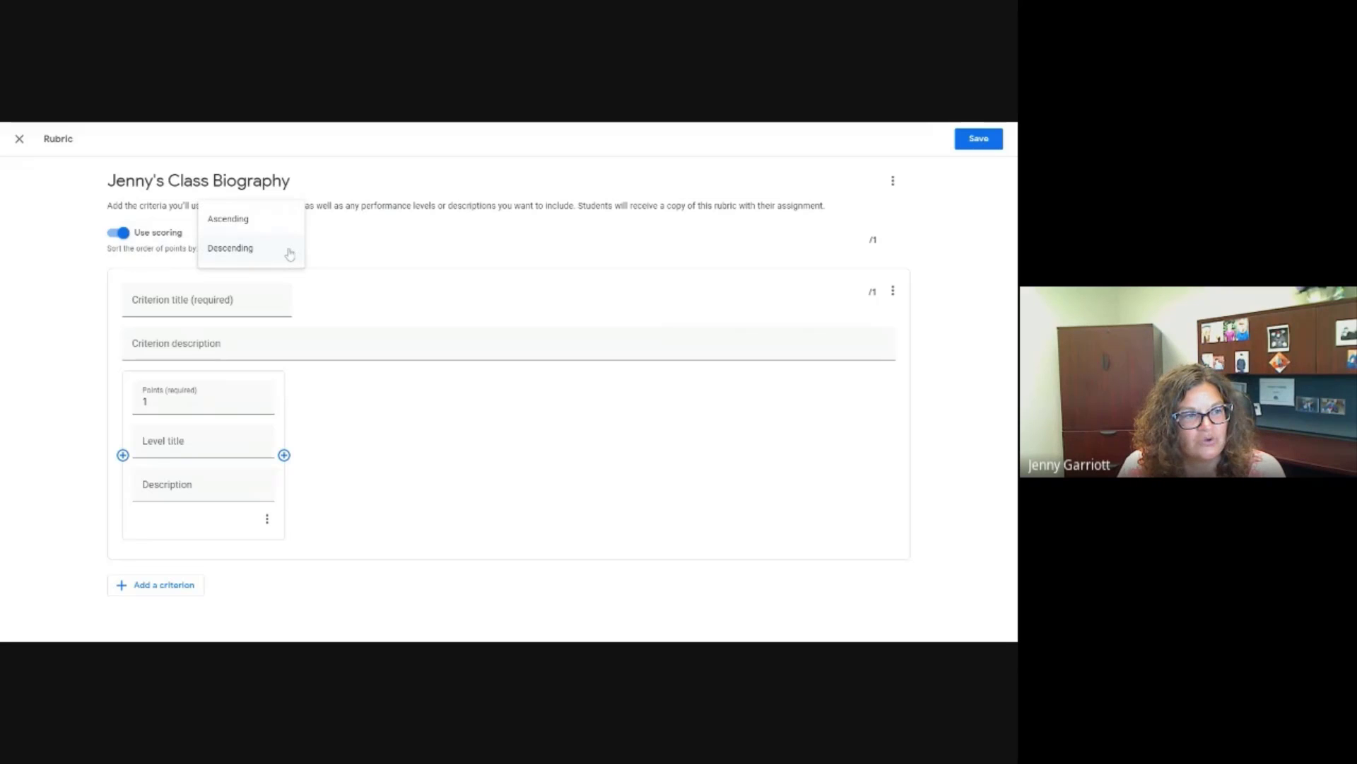
click(346, 252)
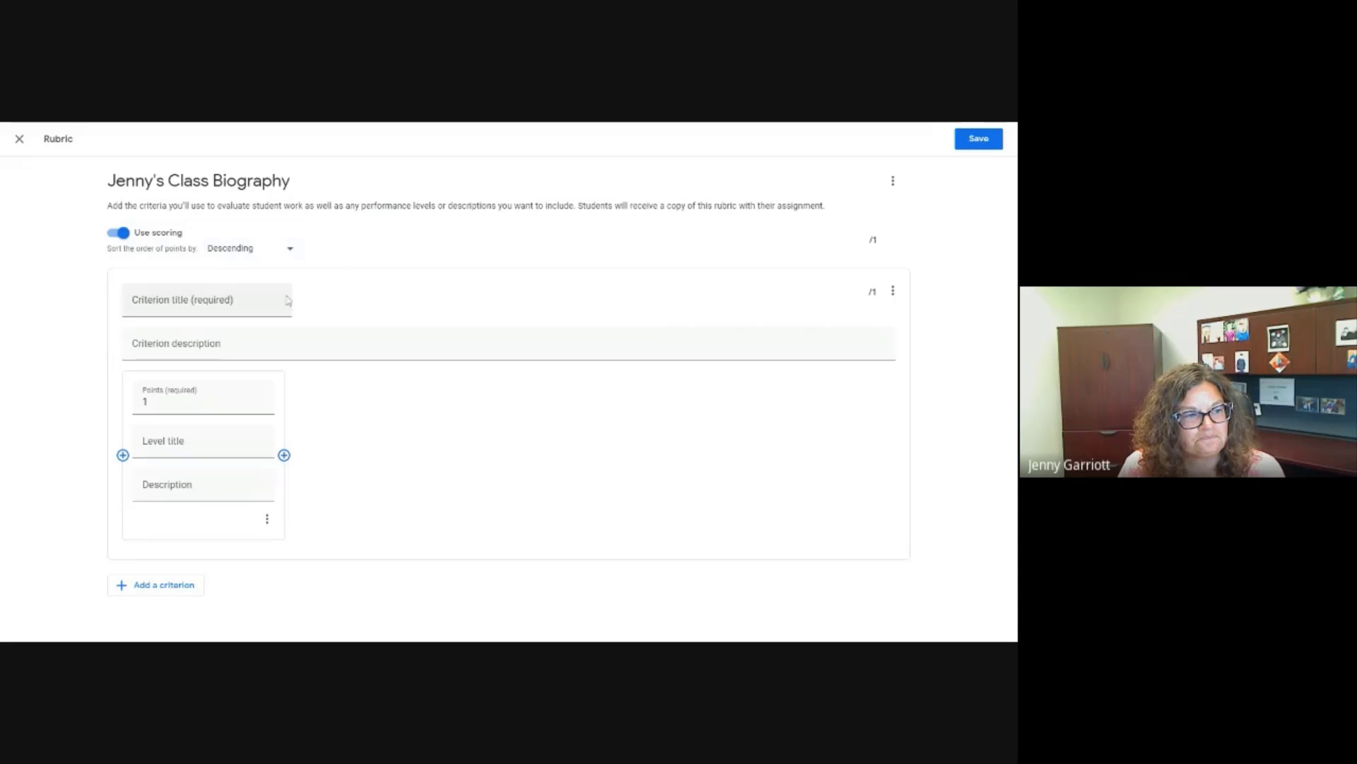
Title the first rubric criterion "Grammar" and define its first level as "Mastered" worth 3 points
click(206, 301)
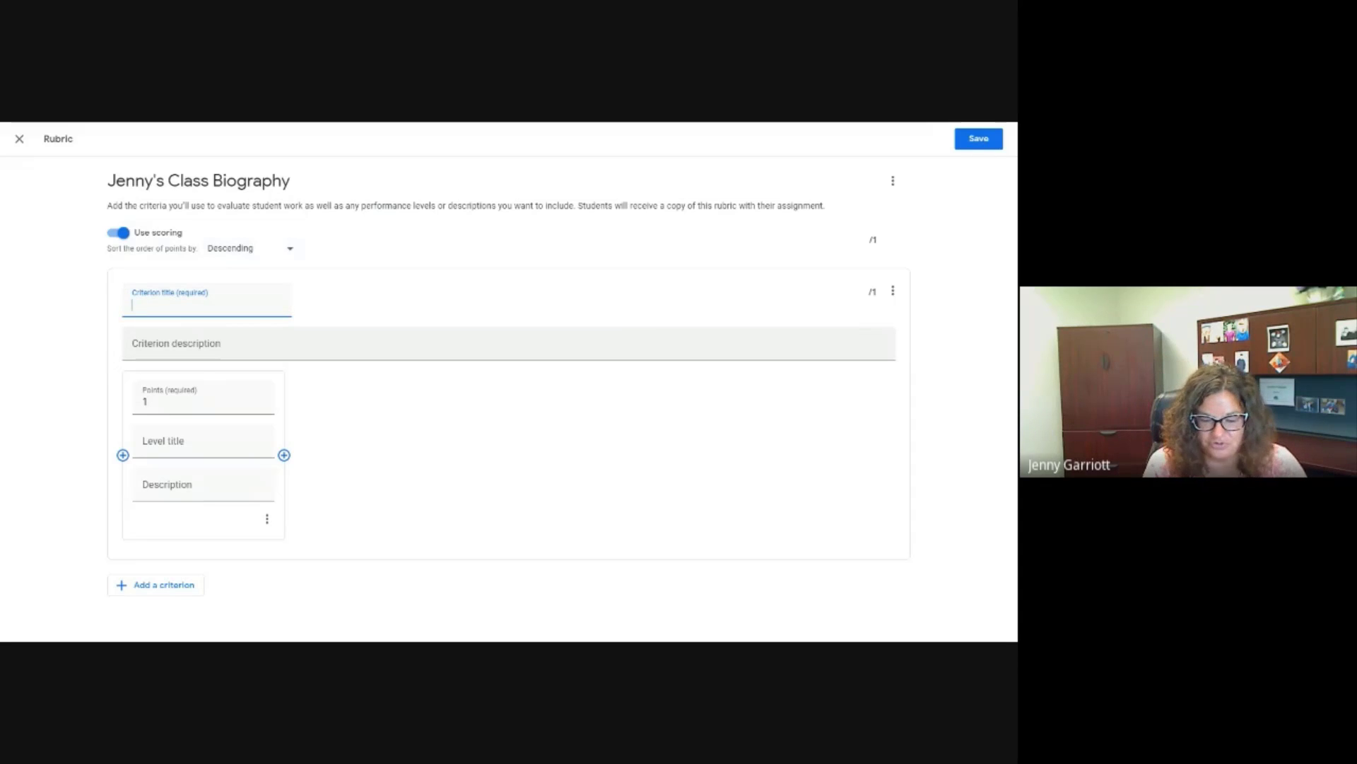
text(Grammar)
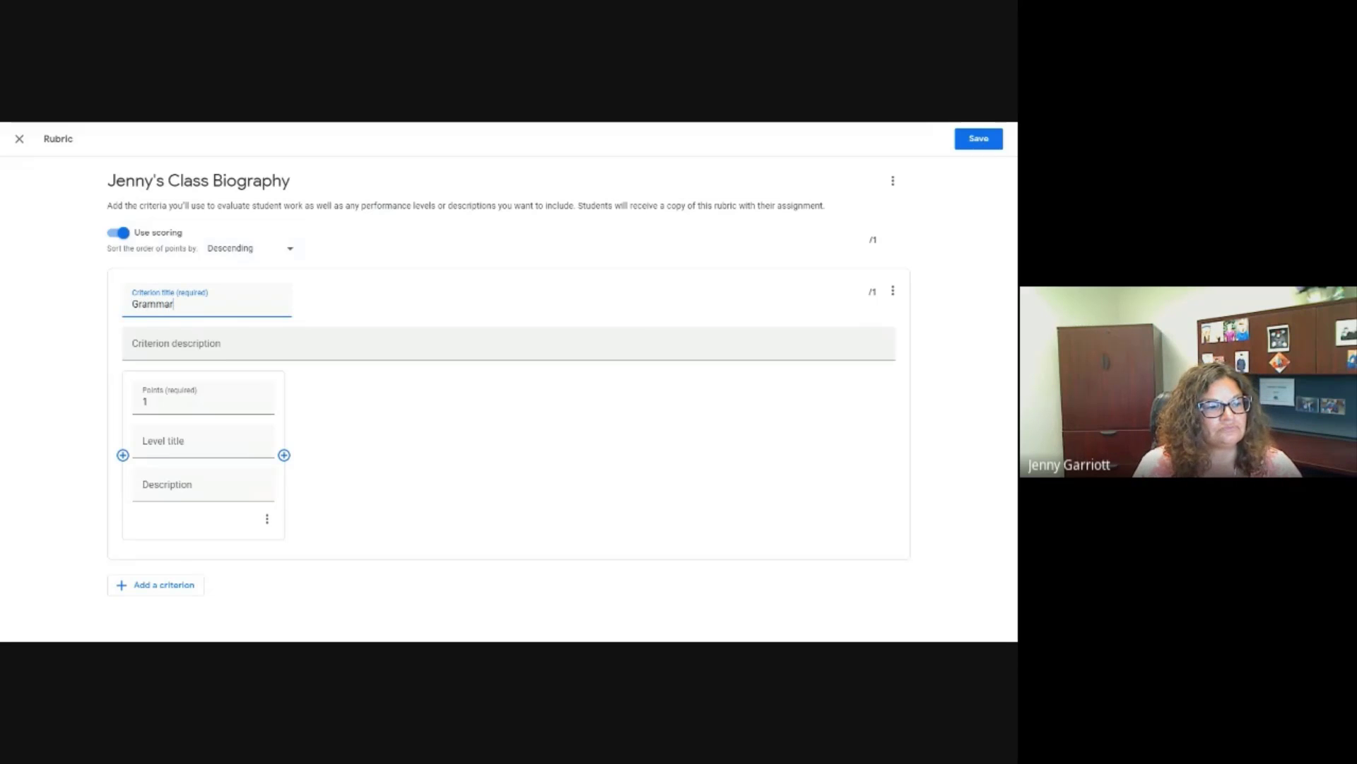
key(Tab)
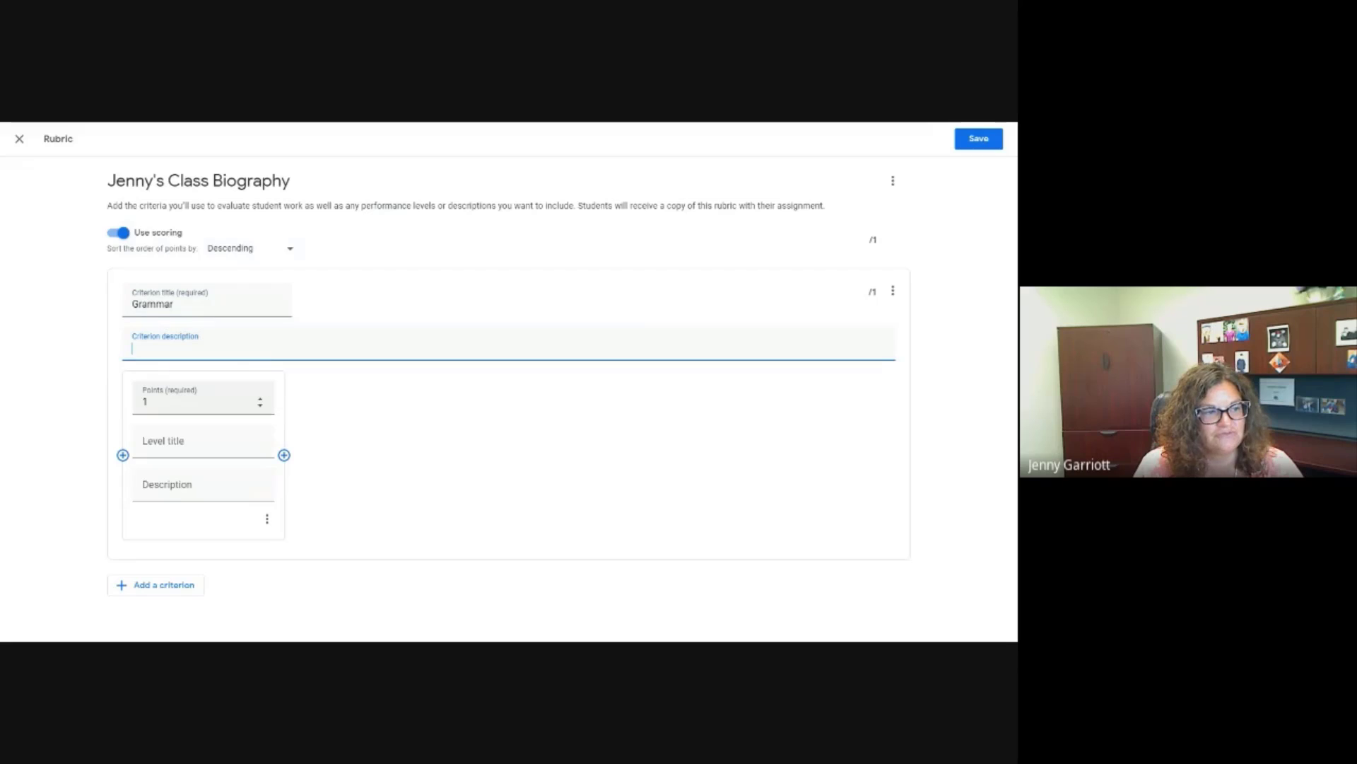
key(Tab)
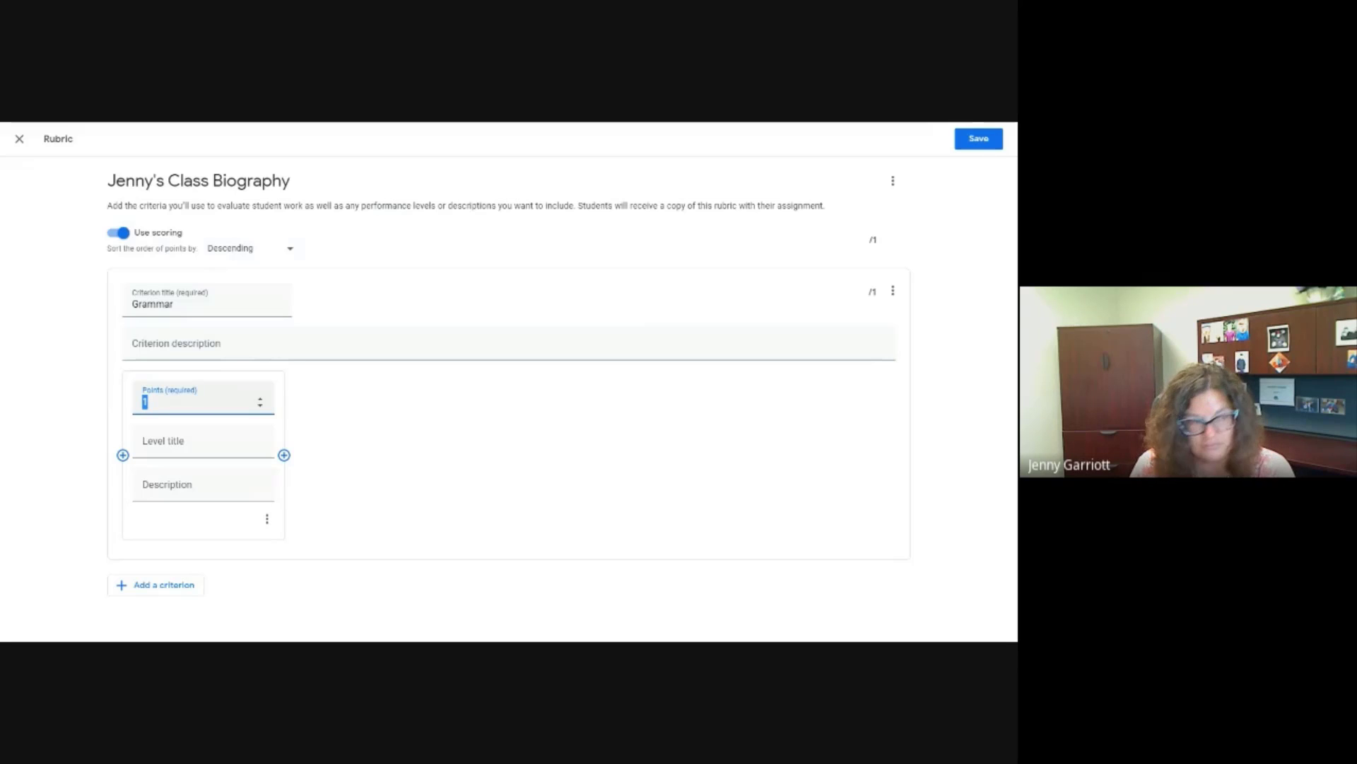
text(3)
key(Tab)
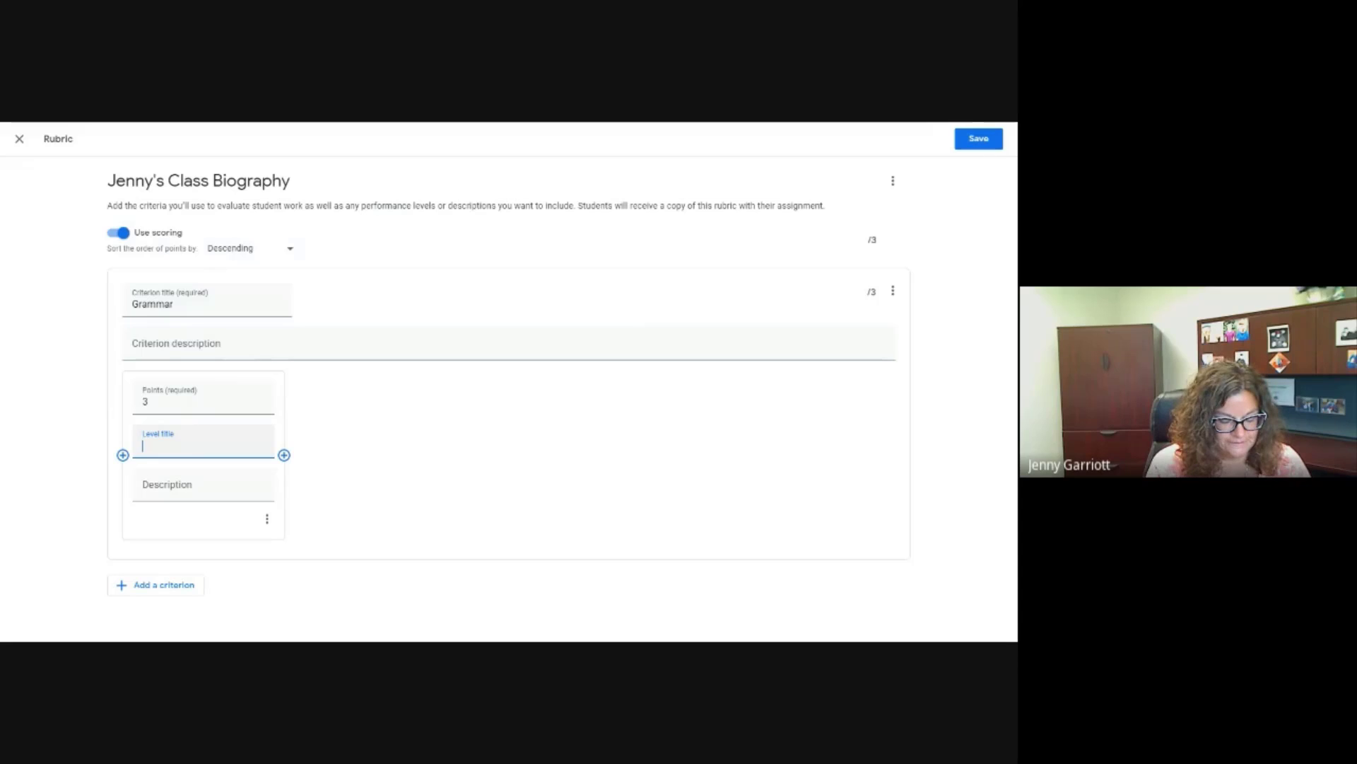
text(Mas)
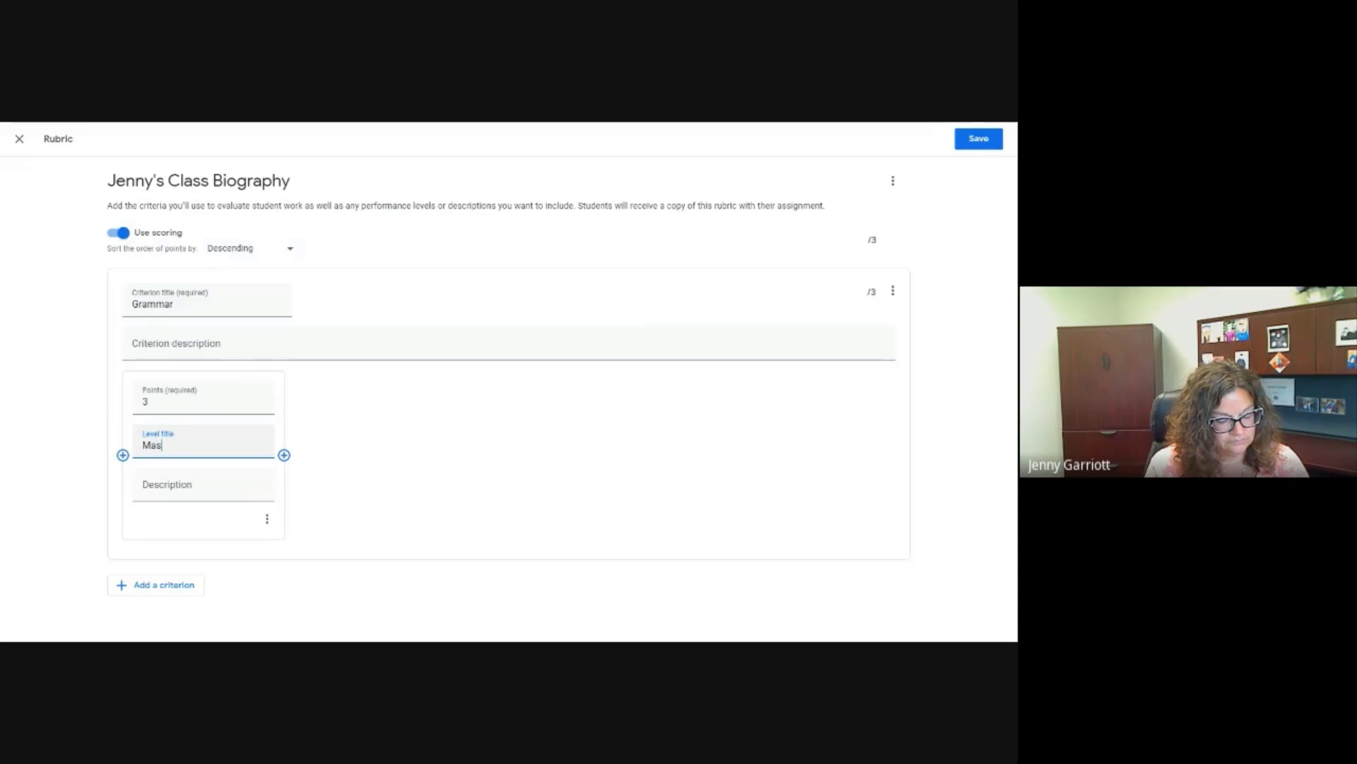
text(tered)
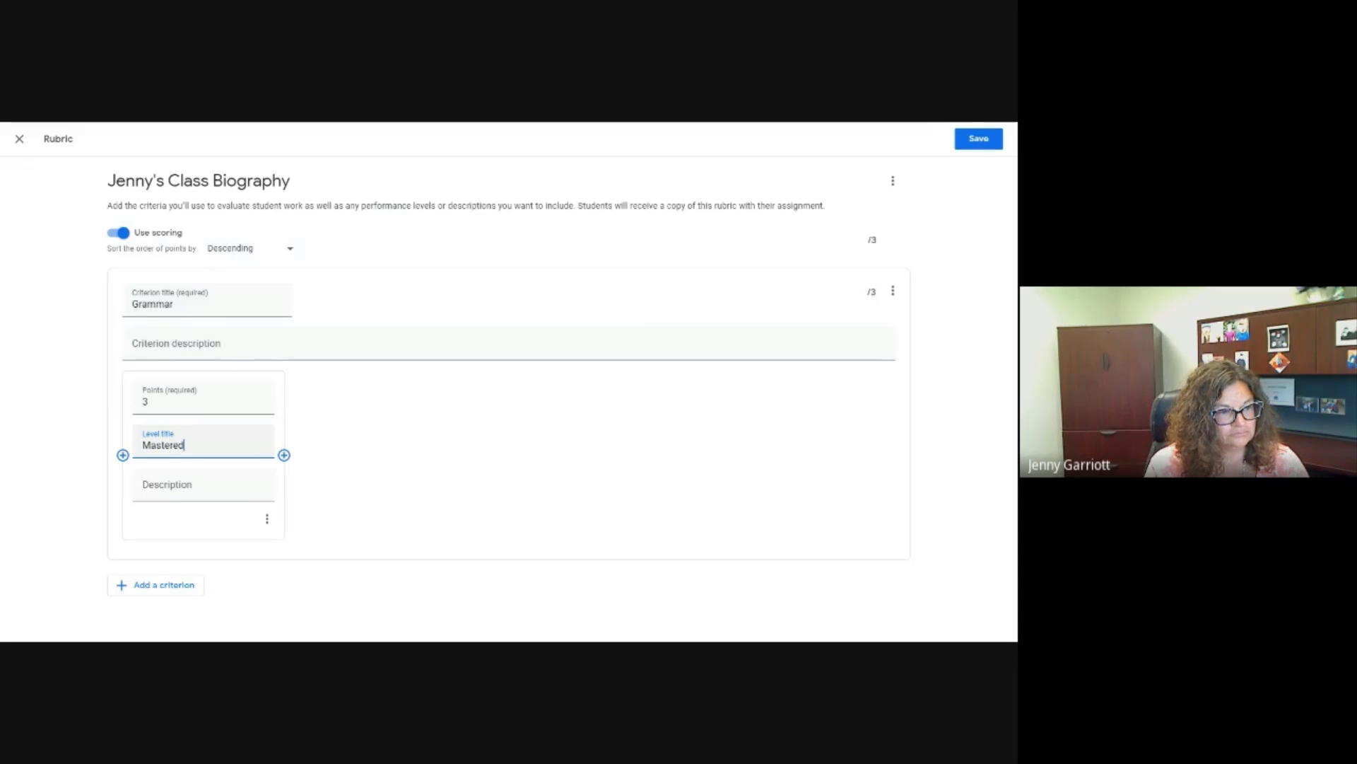
click(444, 498)
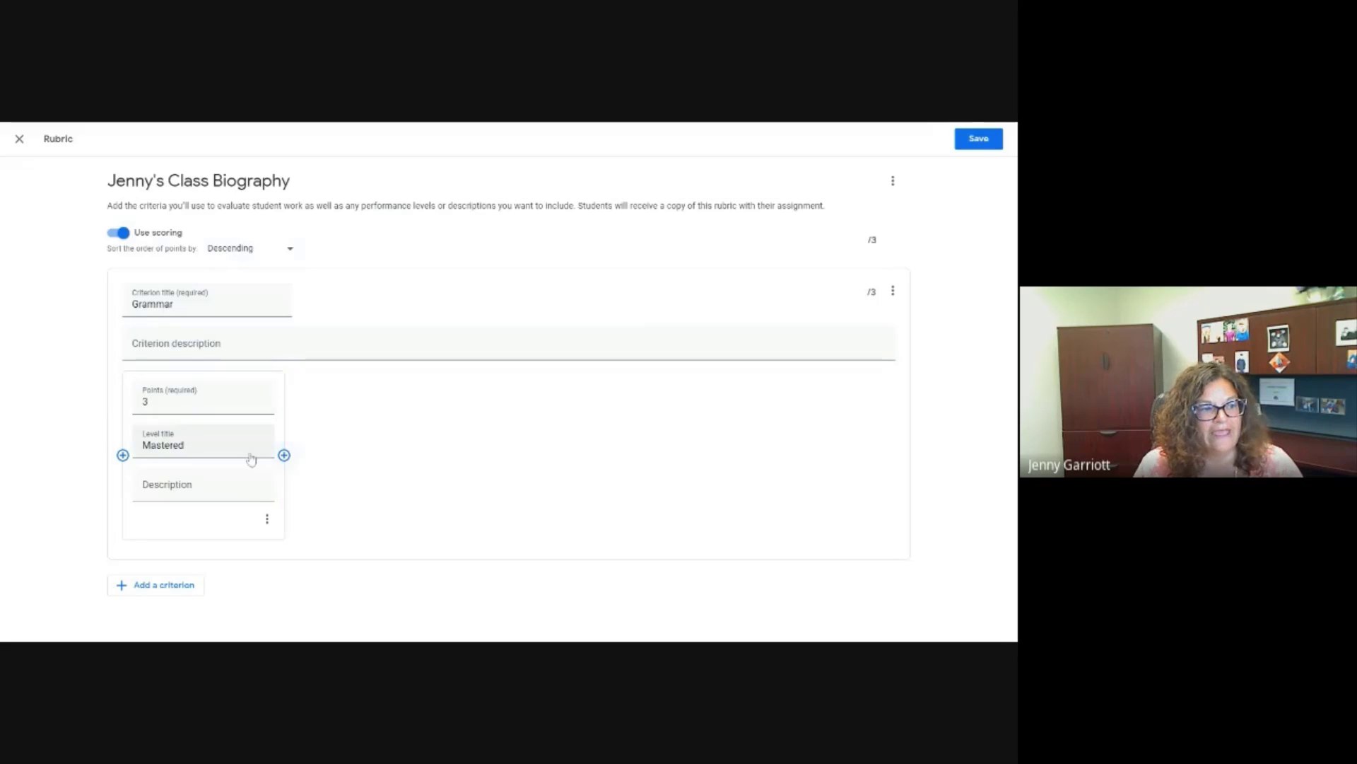
Add a level before "Mastered" in the Grammar criterion, worth 2 points and titled "Needs Improvement"
click(122, 456)
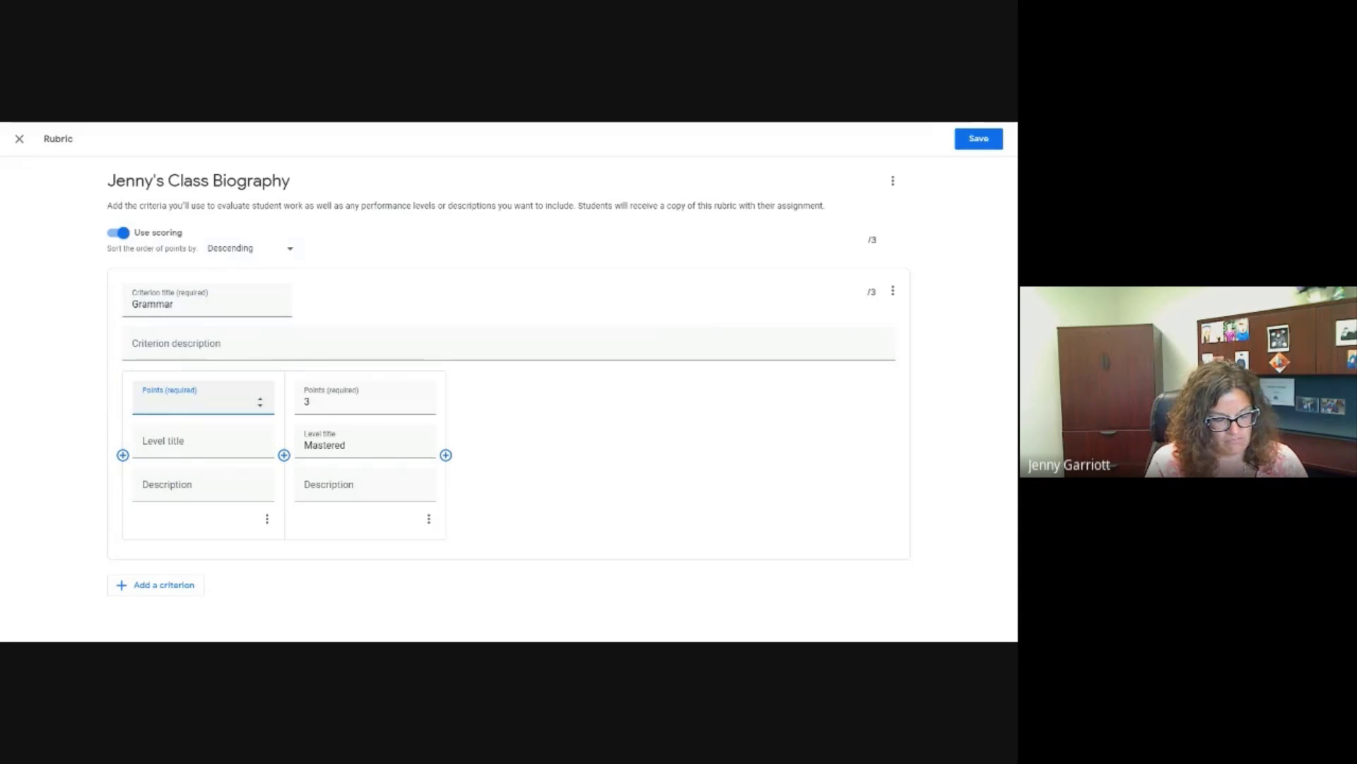
text(2)
click(187, 439)
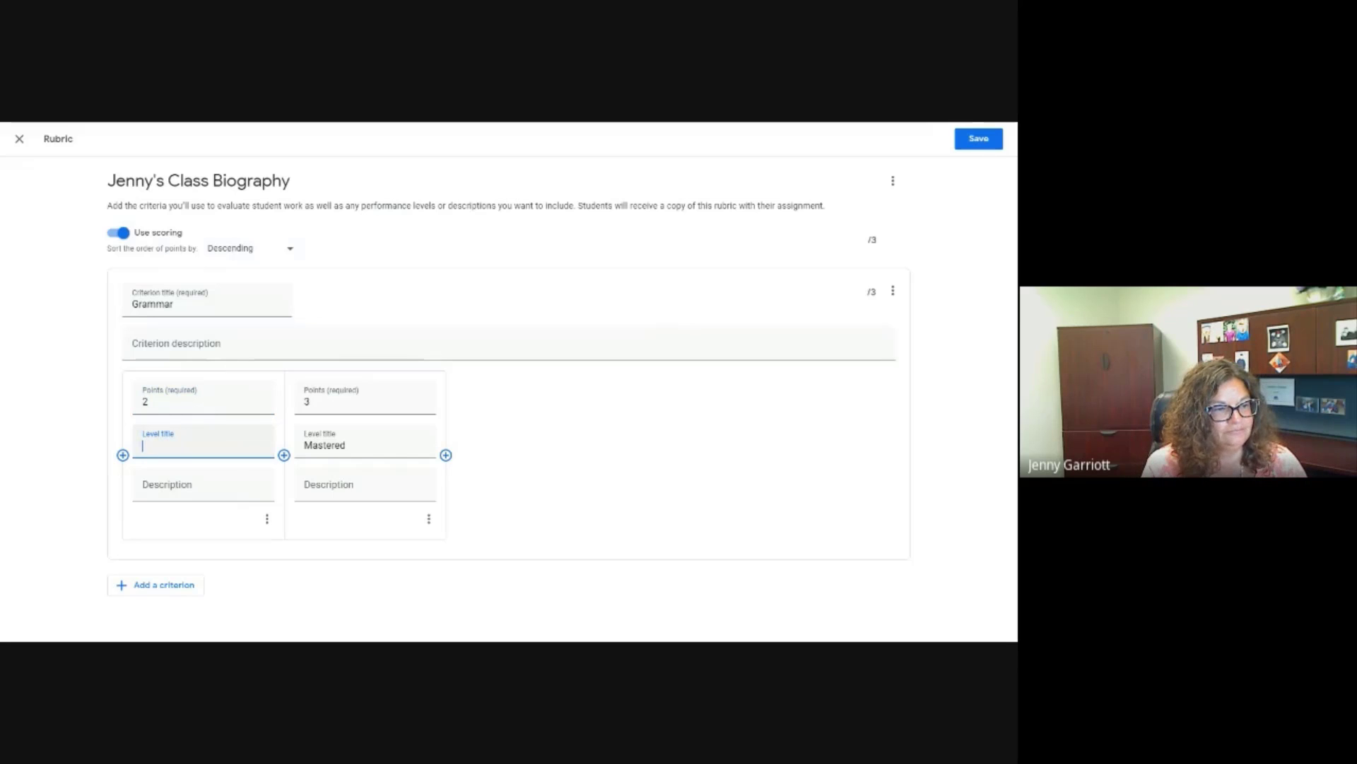
text(Needs I)
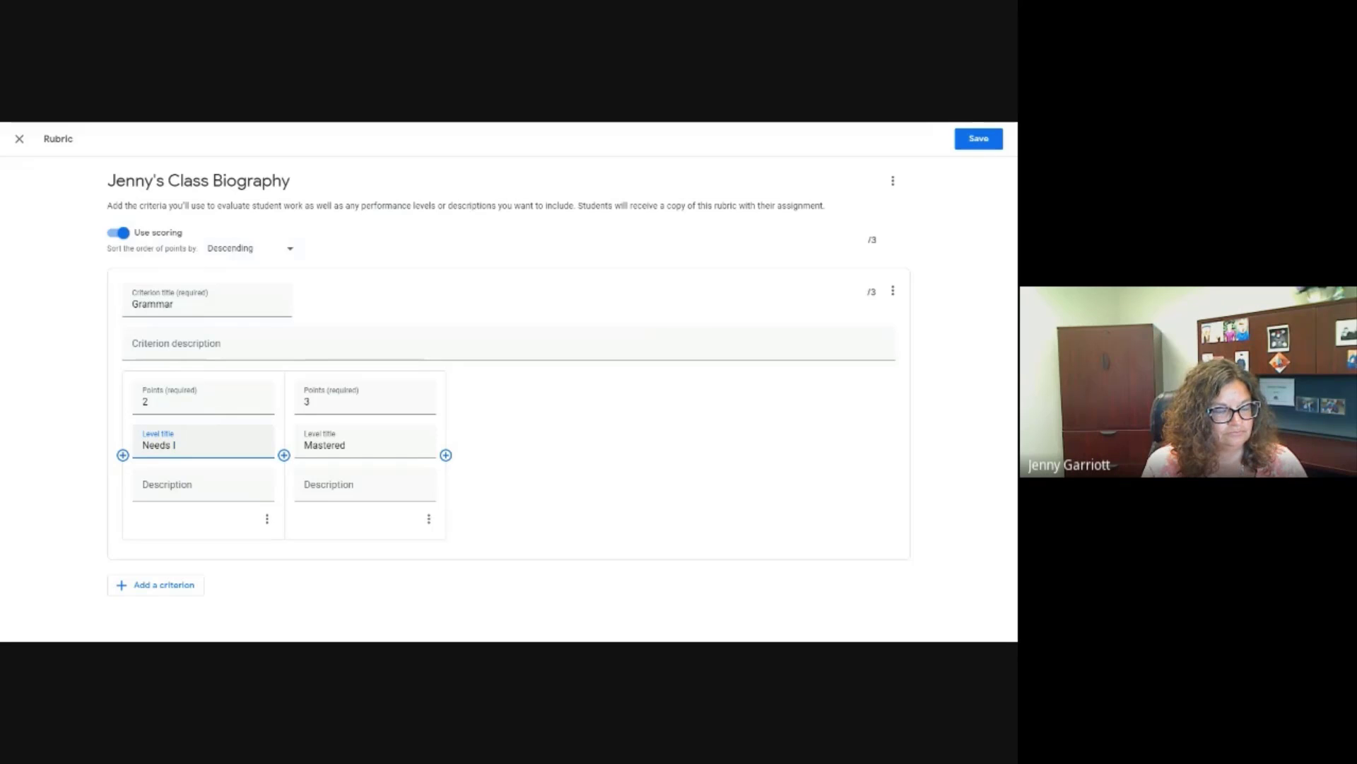
text(mprovement)
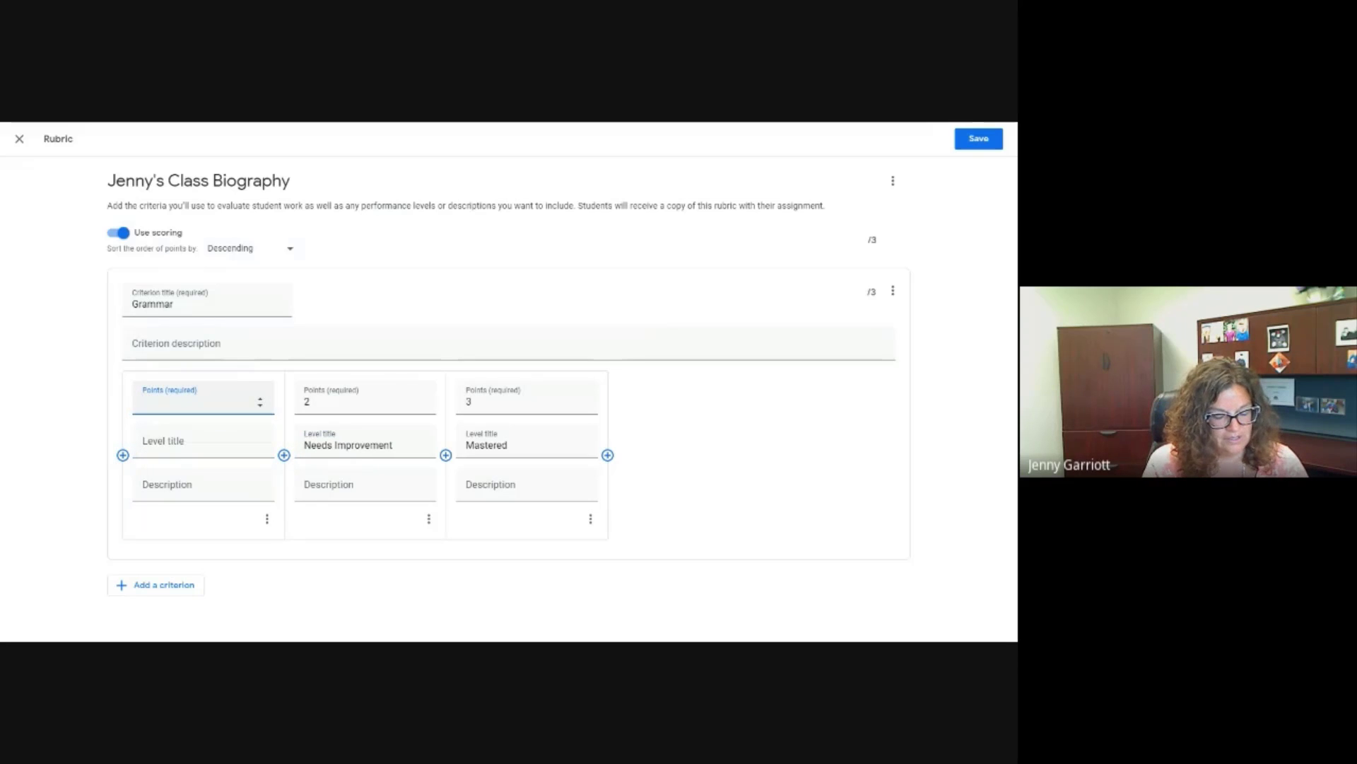
Add a "Not mastered" level before "Needs Improvement" in the Grammar criterion and make it worth 1 point
text(0)
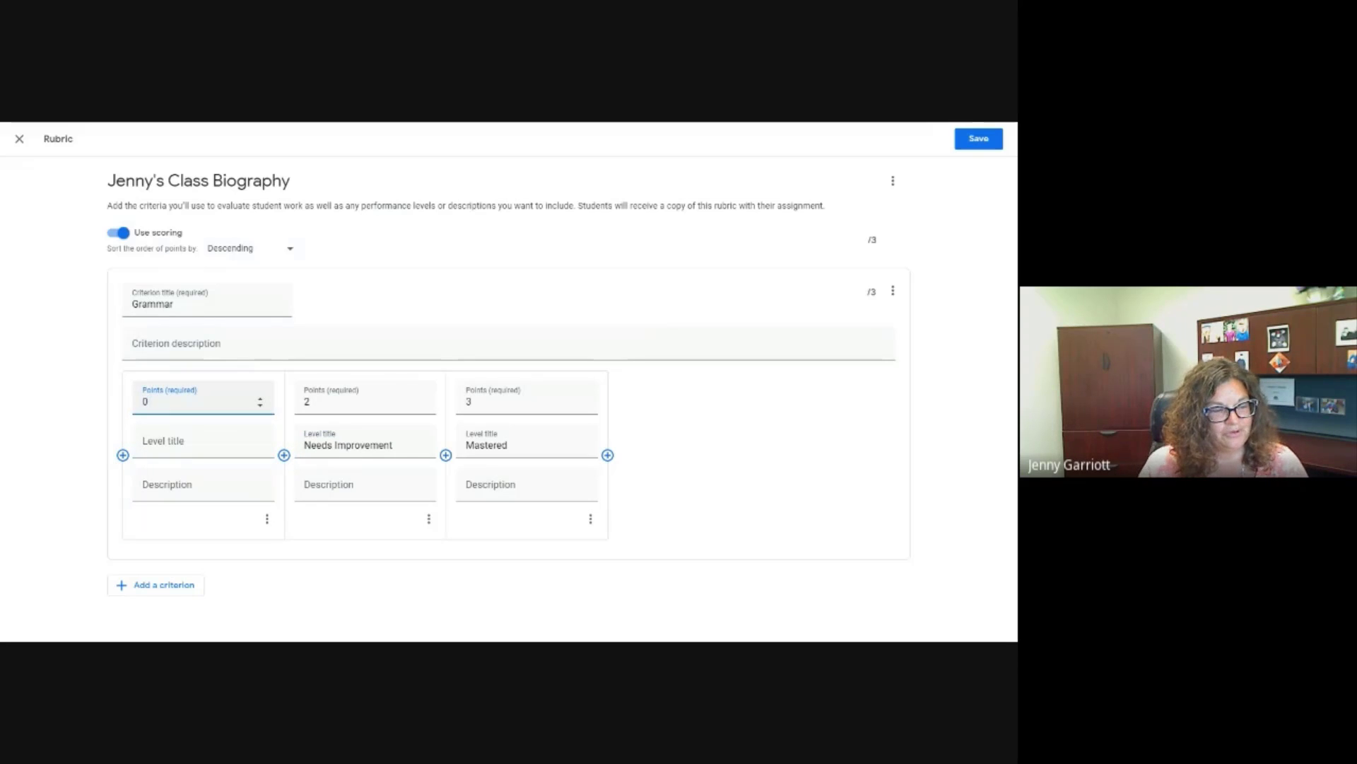
click(198, 442)
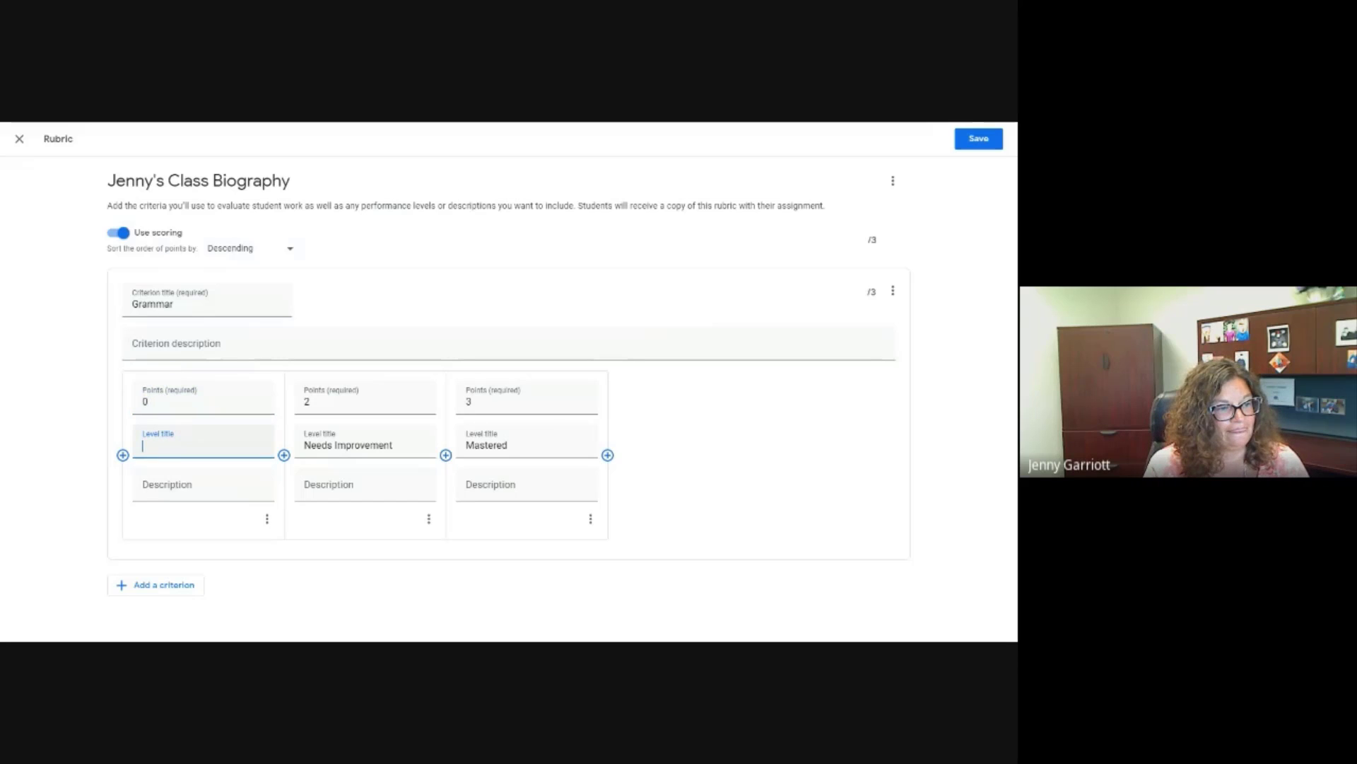
text(Not mastered)
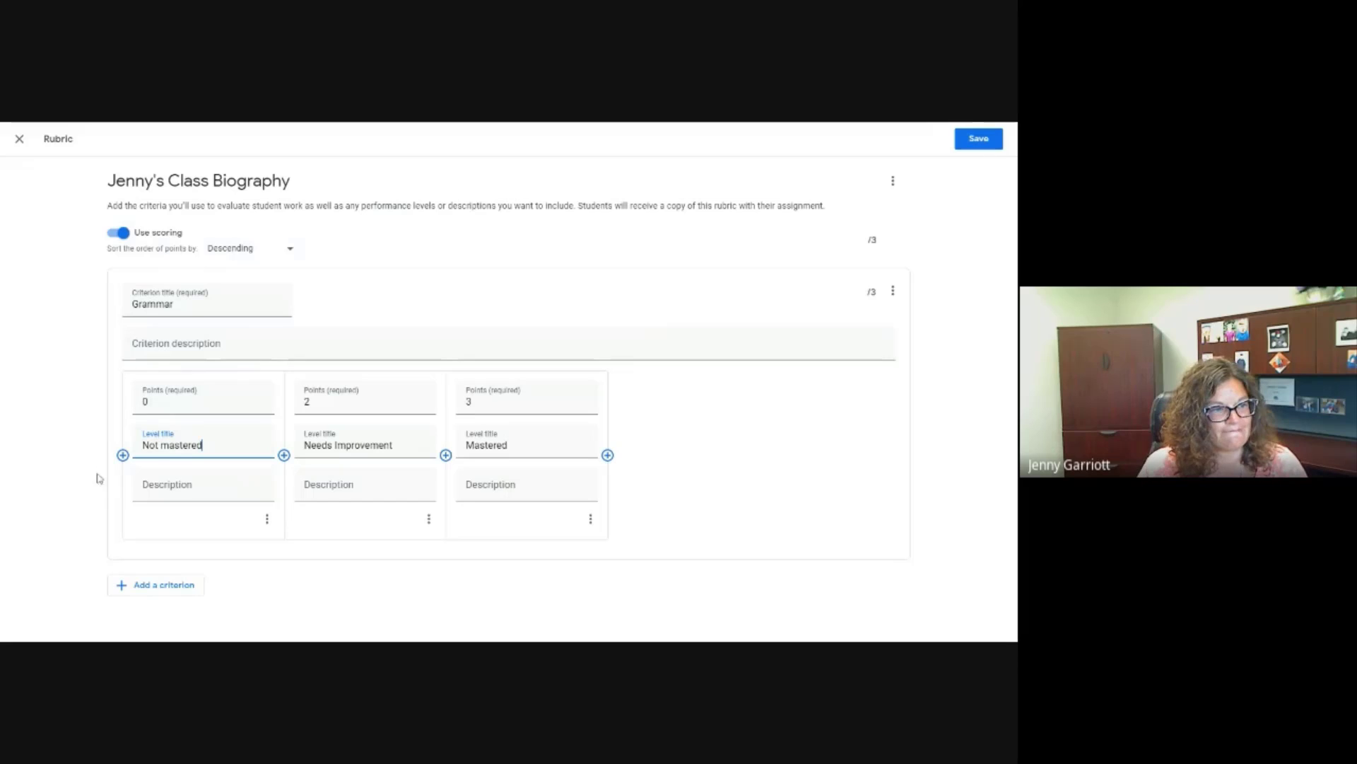
drag(151, 401, 144, 401)
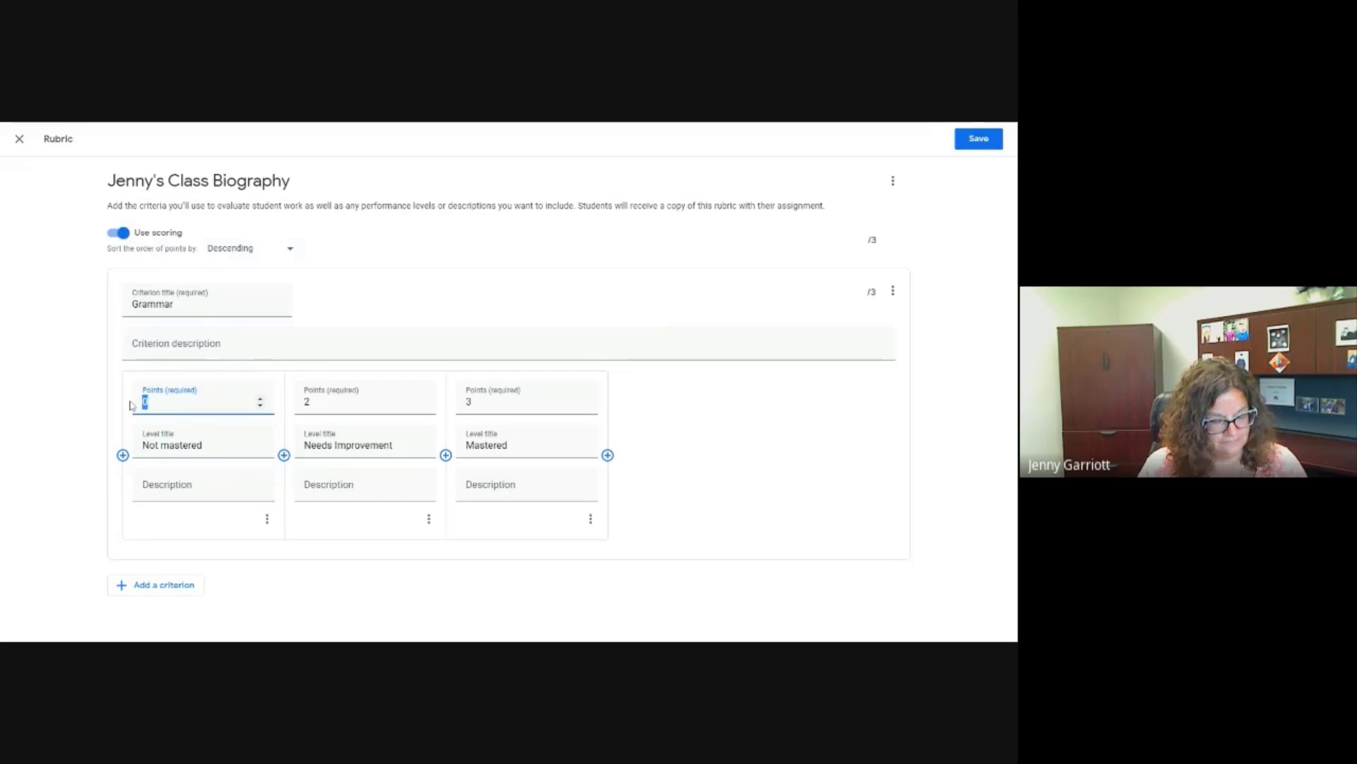
text(1)
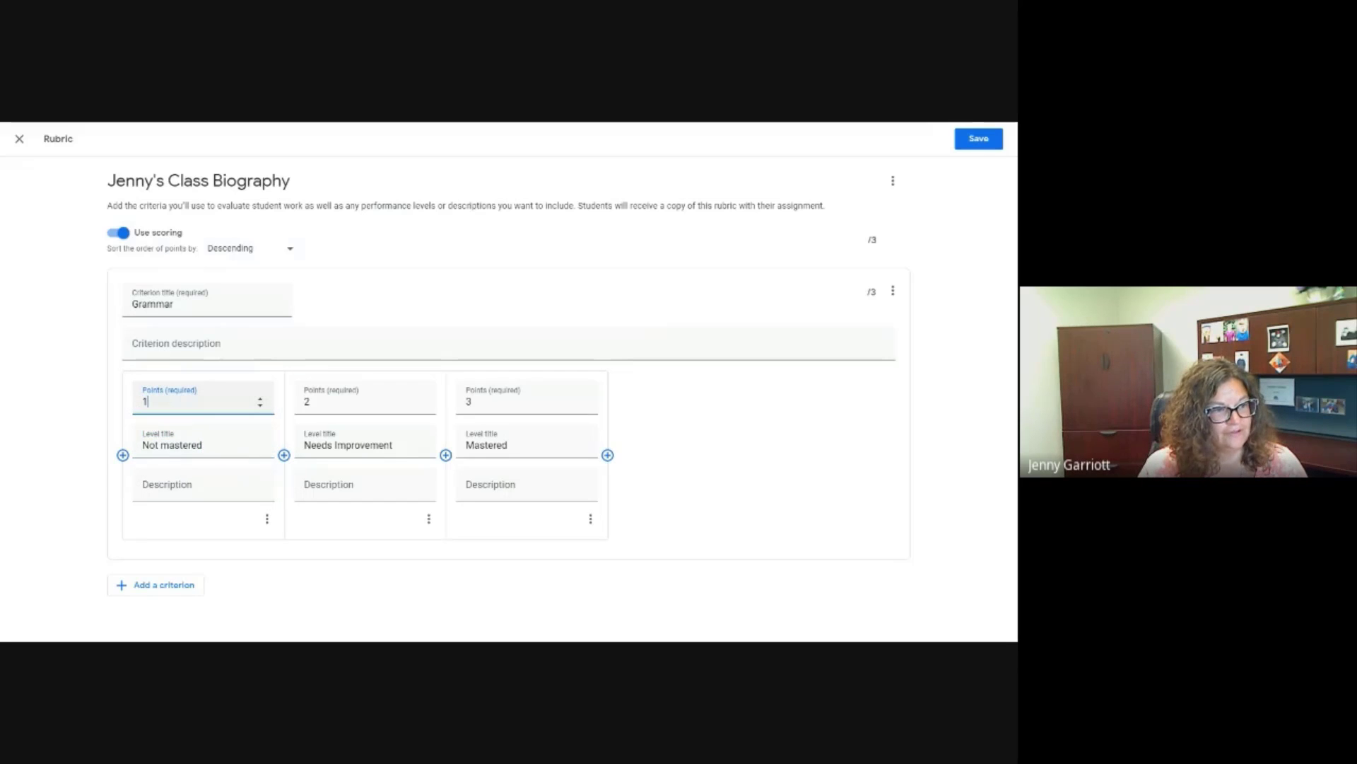
Add a 0-point level at the start of the Grammar criterion and enter "Not" as its title
click(122, 454)
text(0)
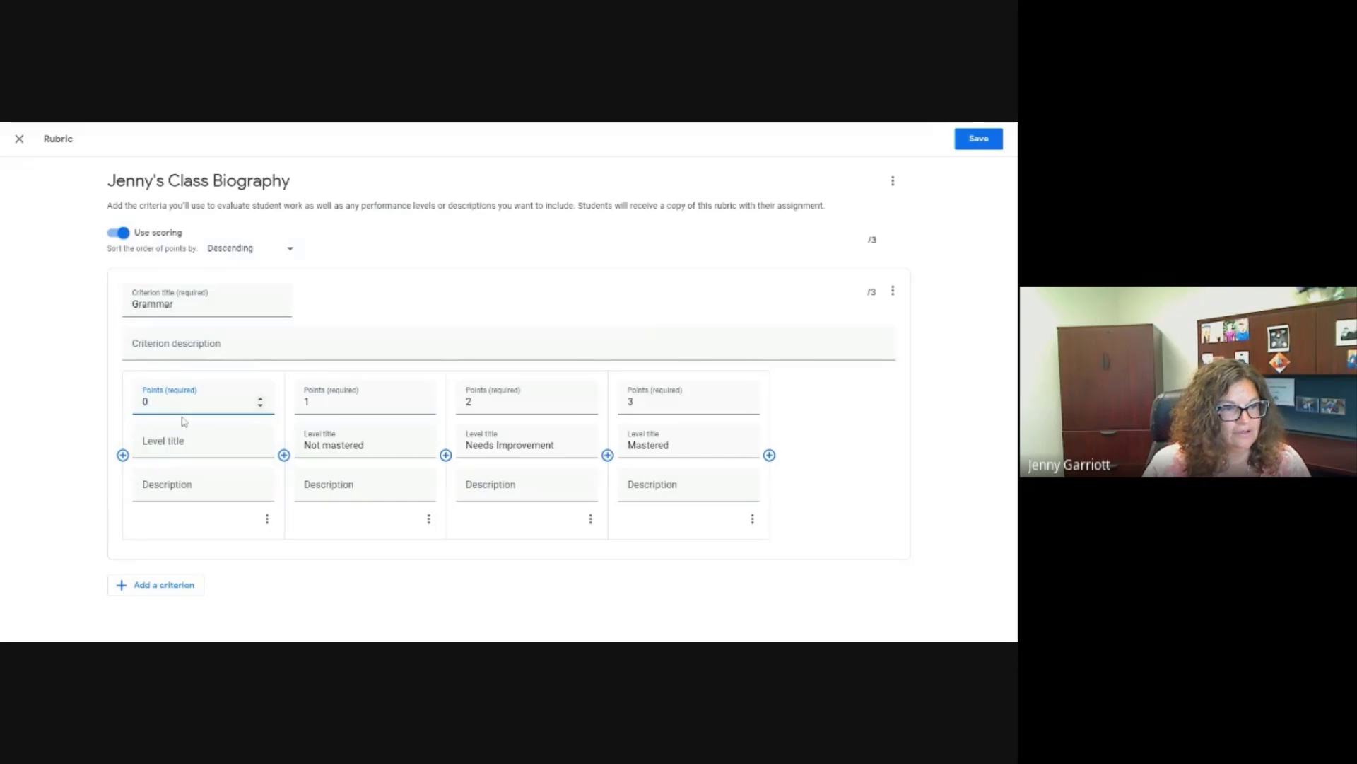
click(182, 442)
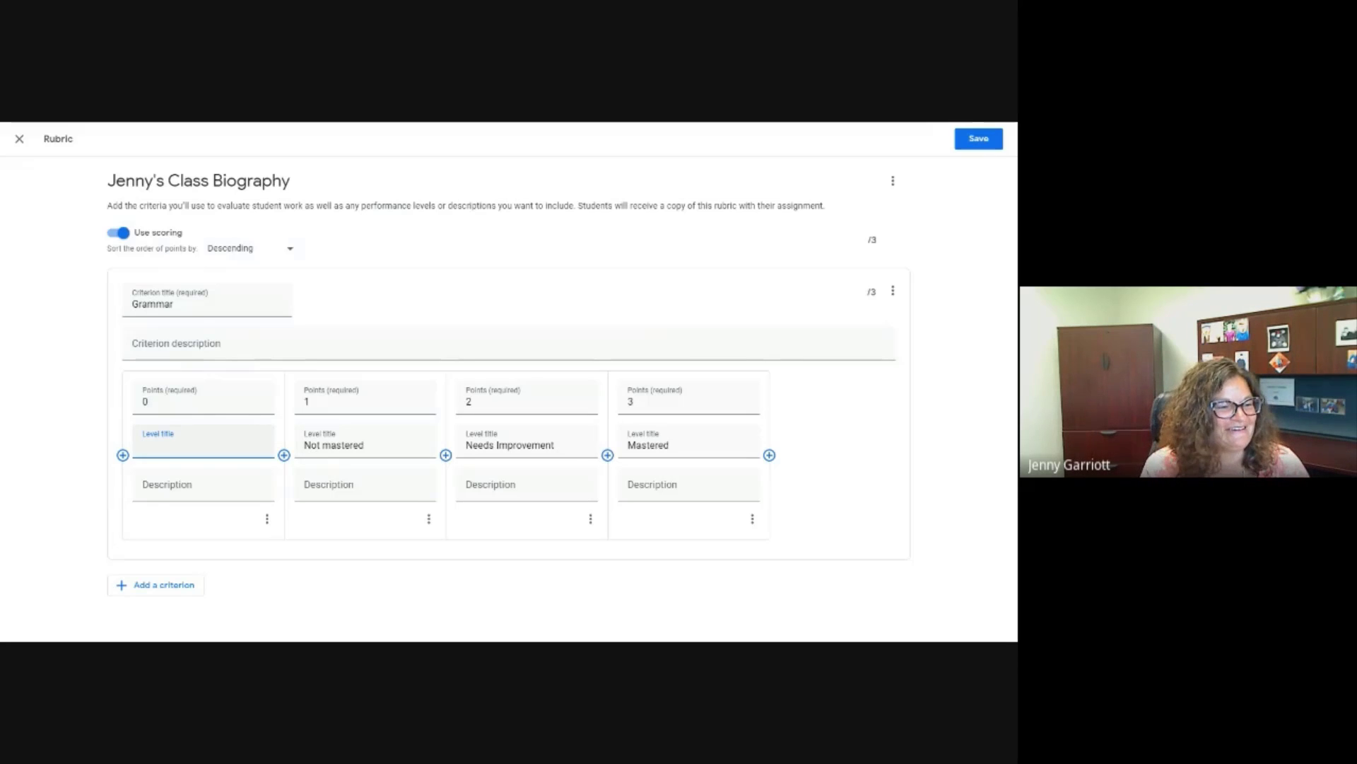
text(Not)
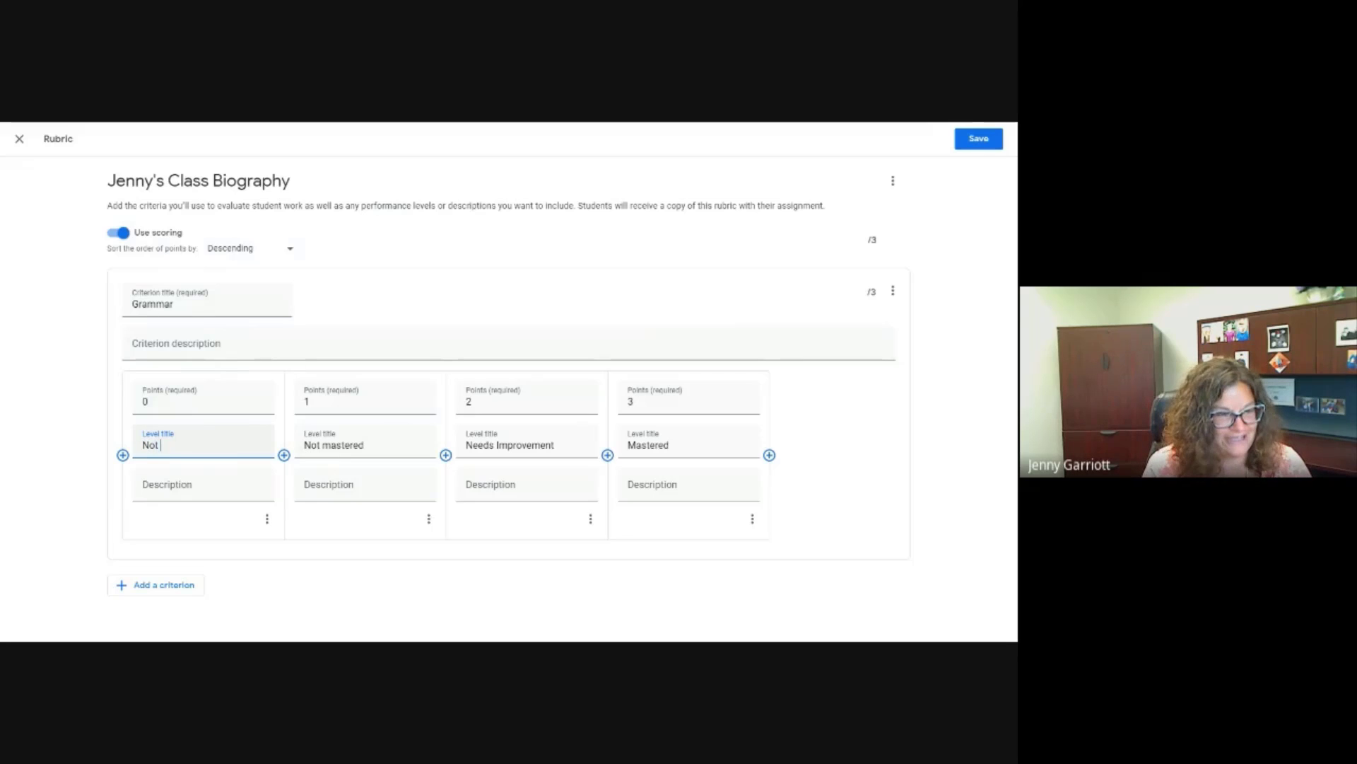
Retitle the 2-point level of the Grammar criterion as "Reaching Mastery"
click(322, 444)
drag(365, 446, 349, 446)
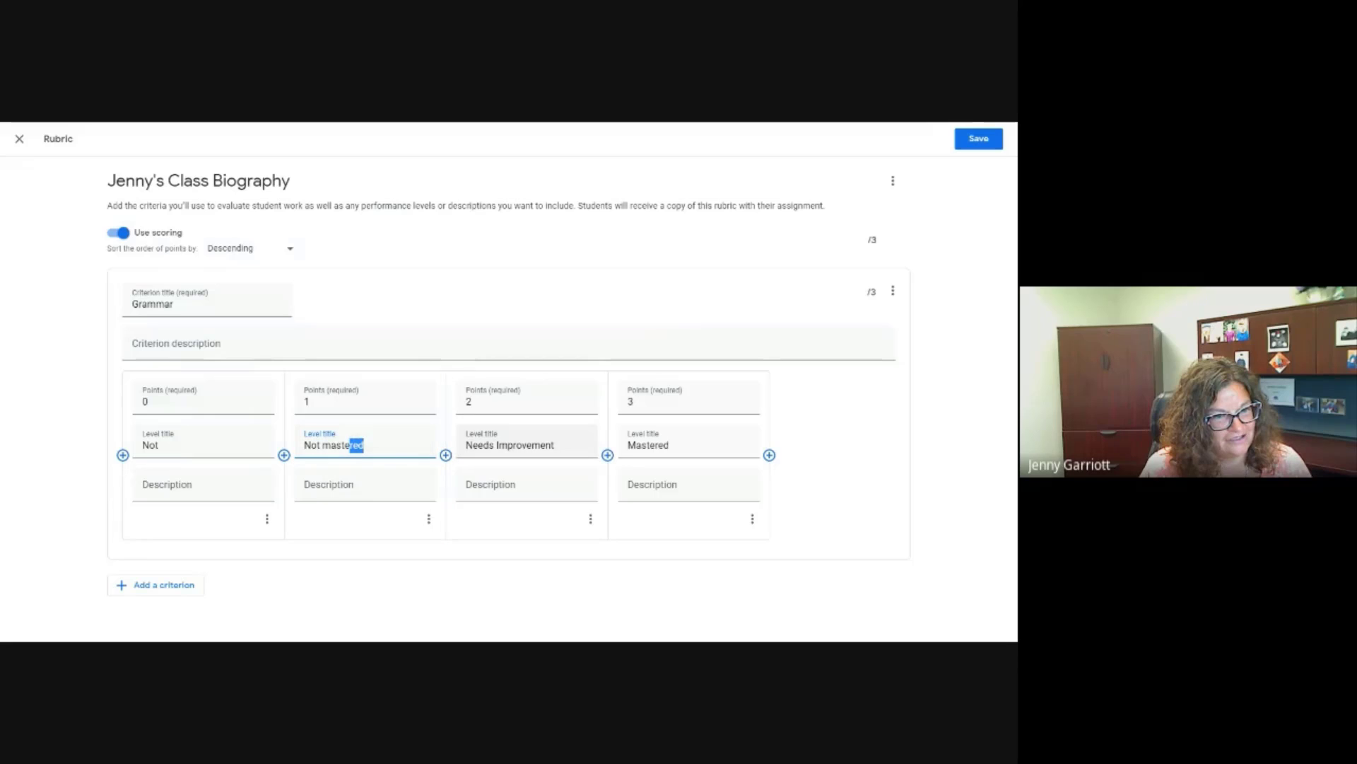
click(485, 446)
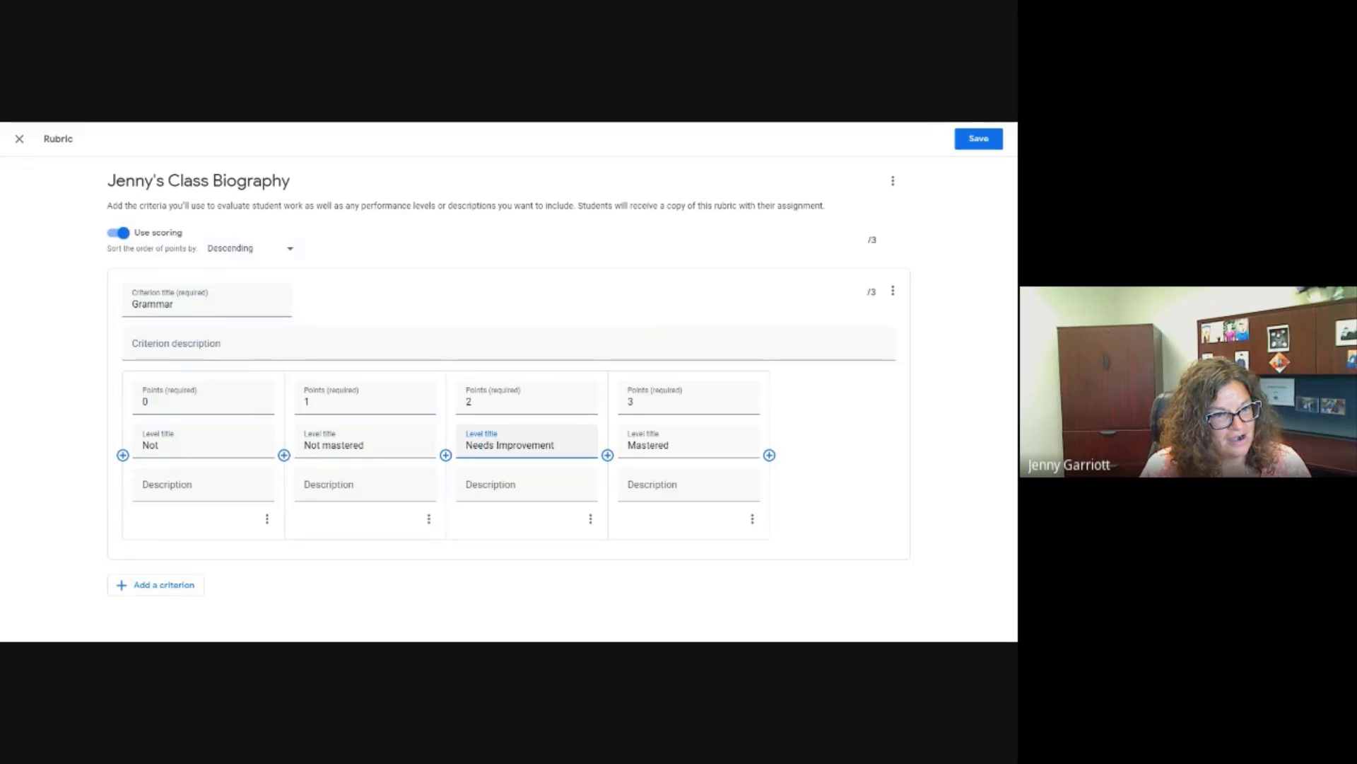
drag(556, 445, 448, 445)
text(Reaching Ma)
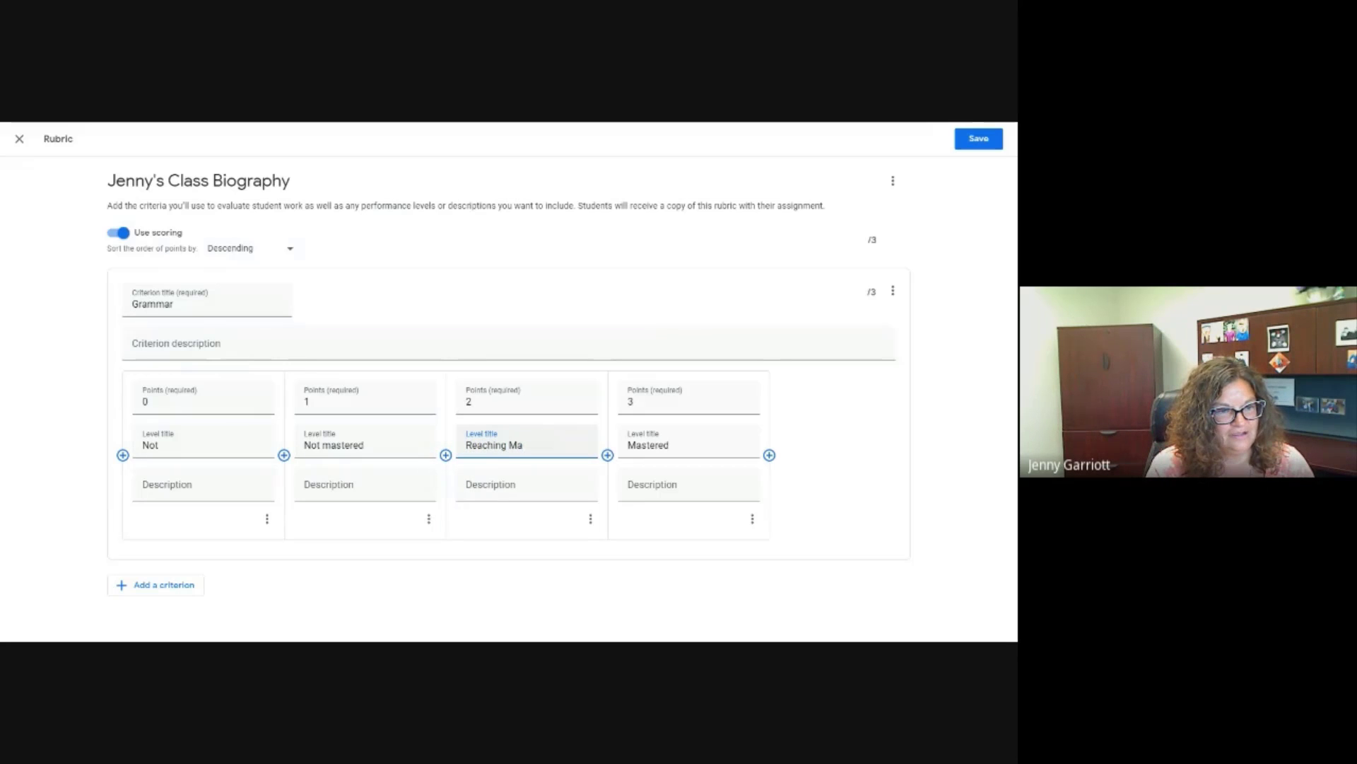
text(stery)
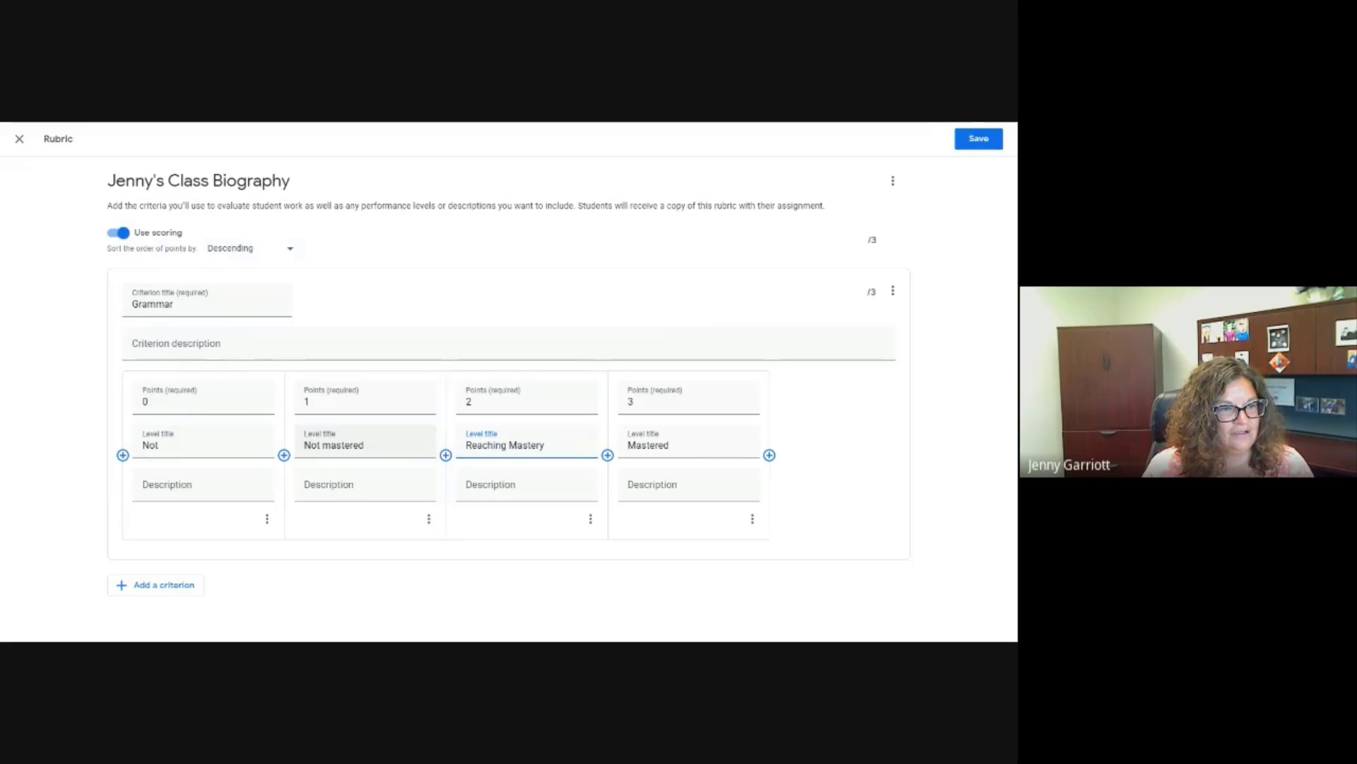
Retitle the Grammar criterion's 1-point level as "Needs Improvement" and its 0-point level as "Not mastered"
click(368, 445)
drag(364, 445, 303, 445)
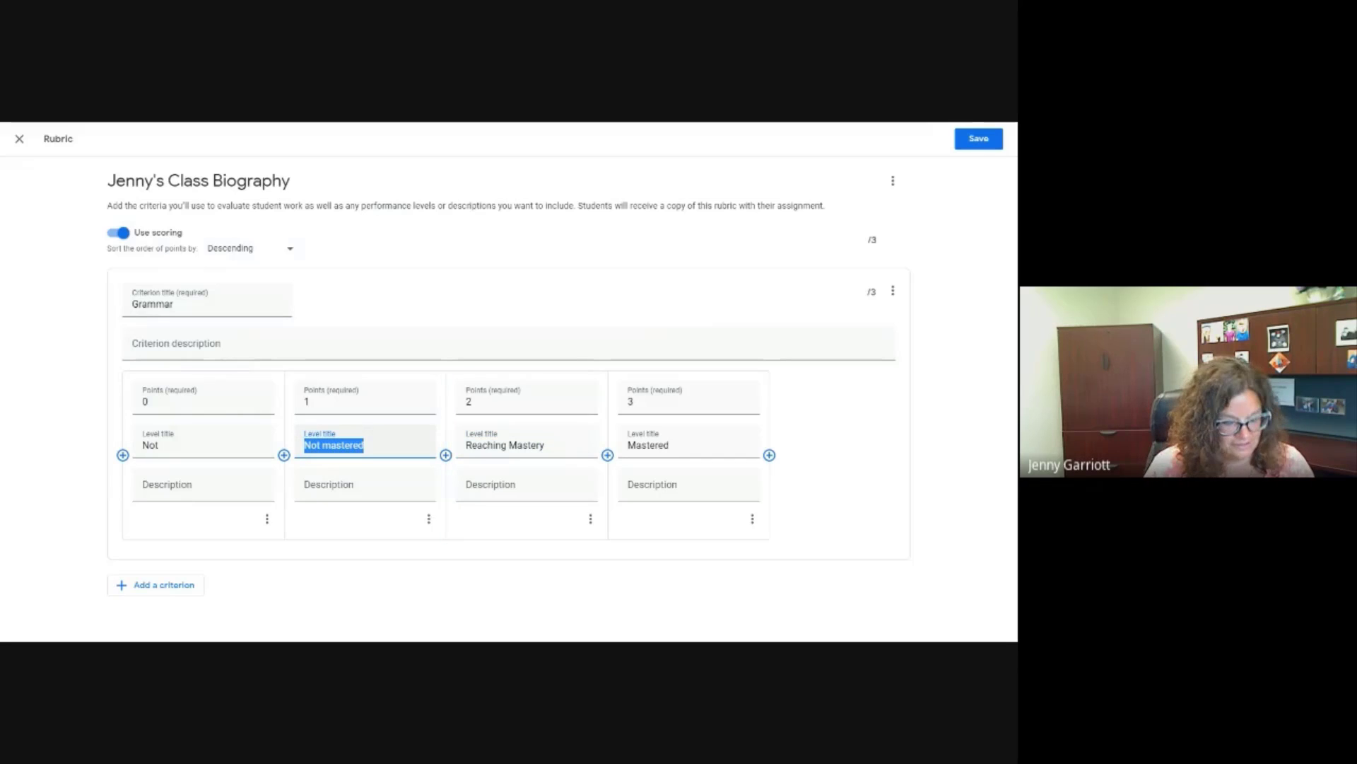
text(Needs Imp)
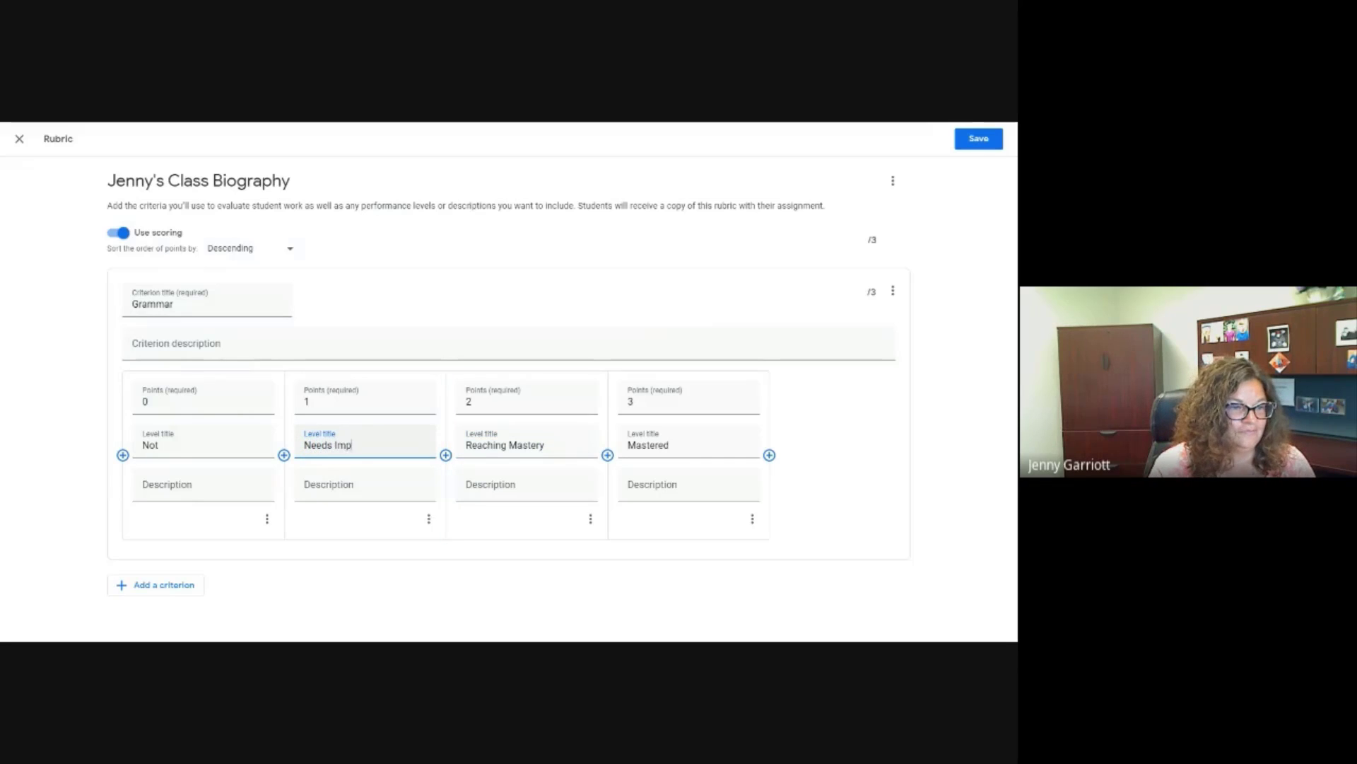
text(rovement)
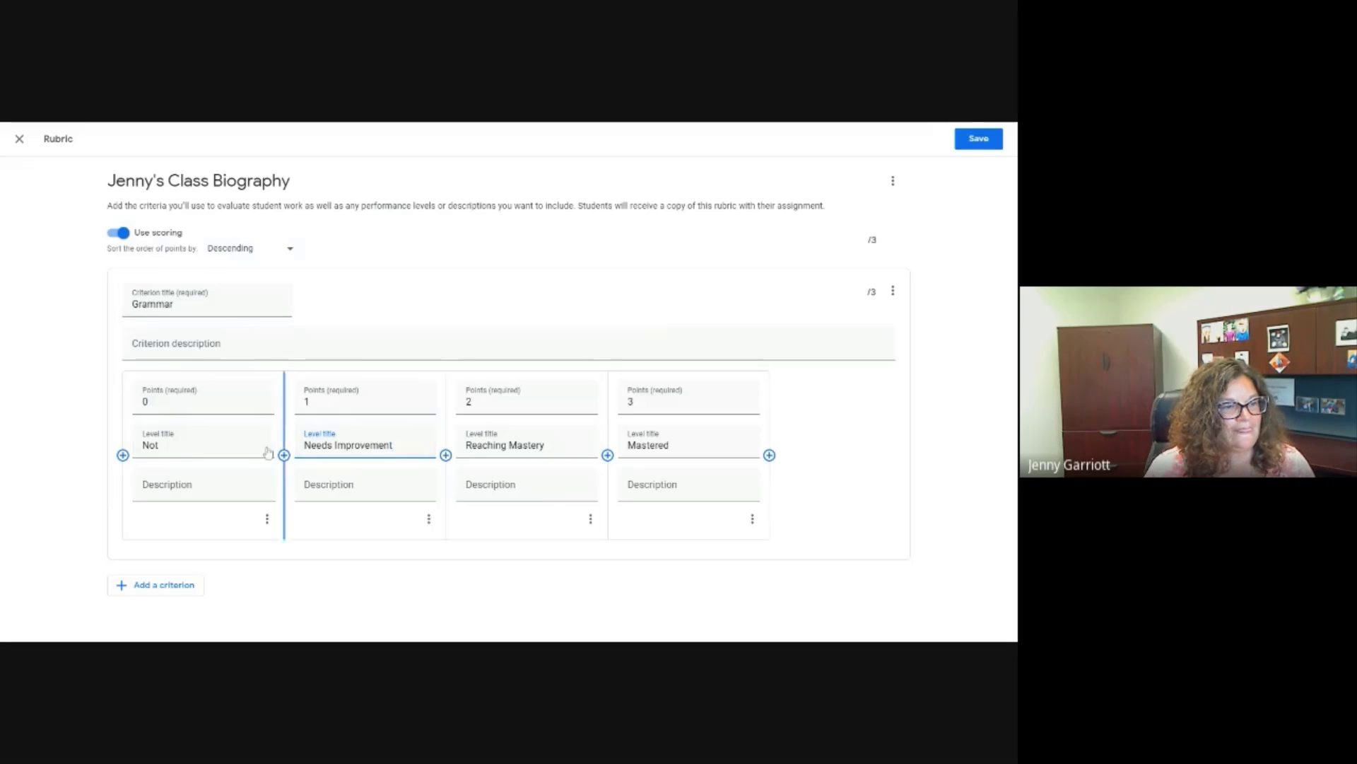
click(170, 445)
text(mastered)
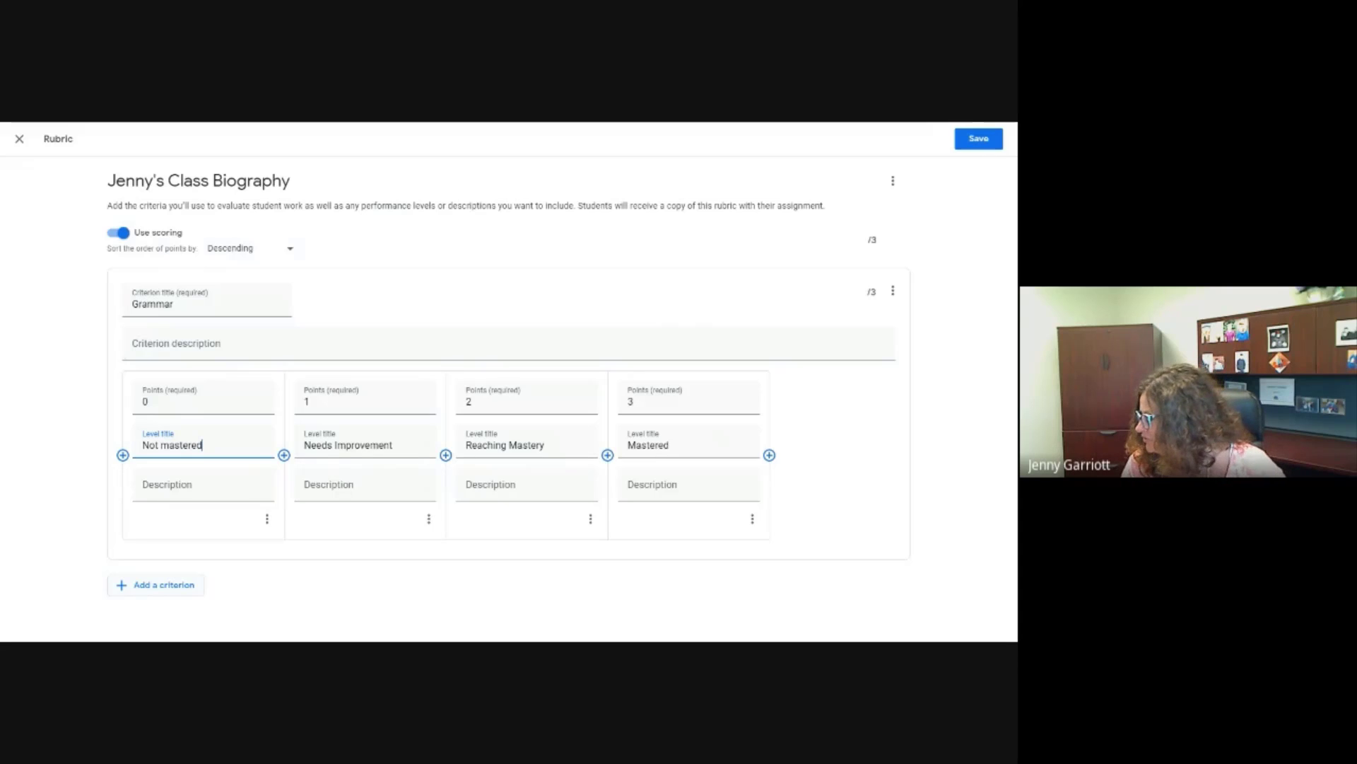
Add a second criterion to the rubric and title it "Content"
click(132, 584)
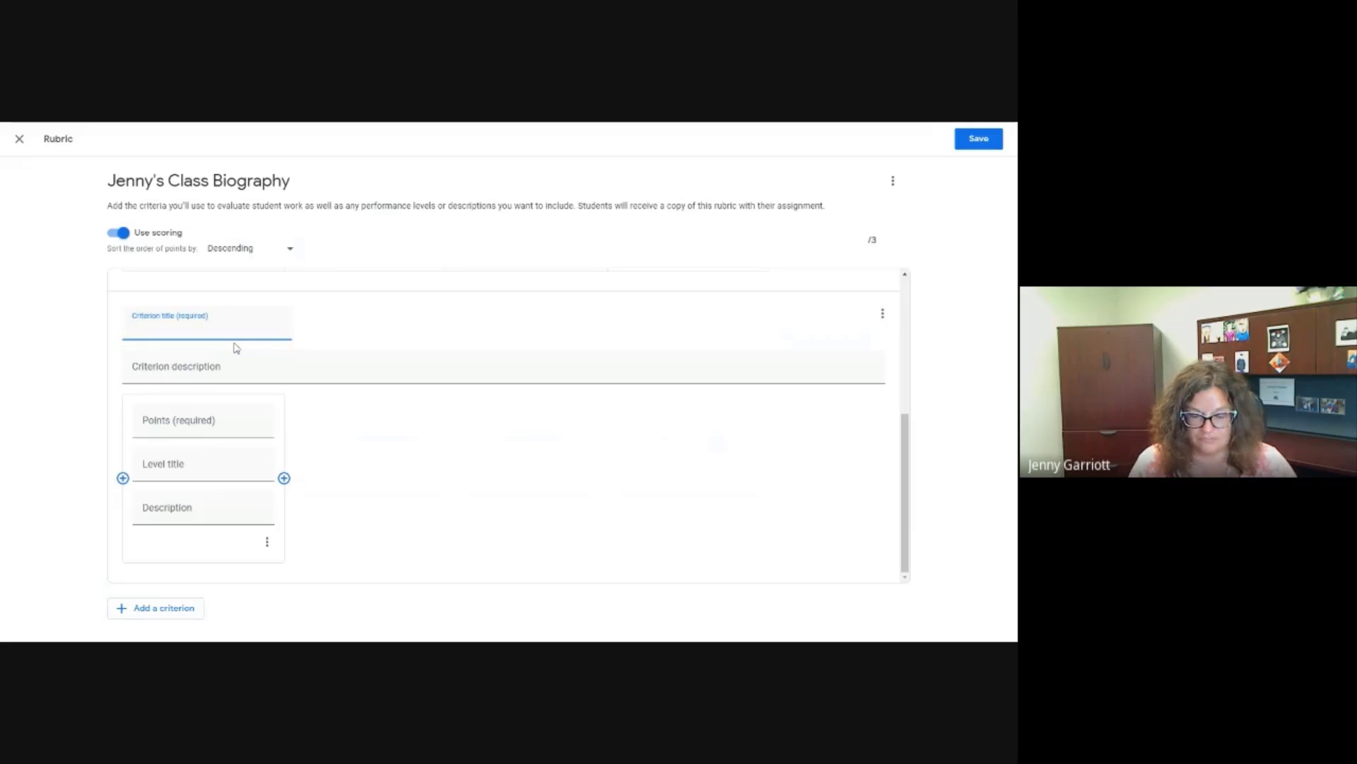
text(Conte)
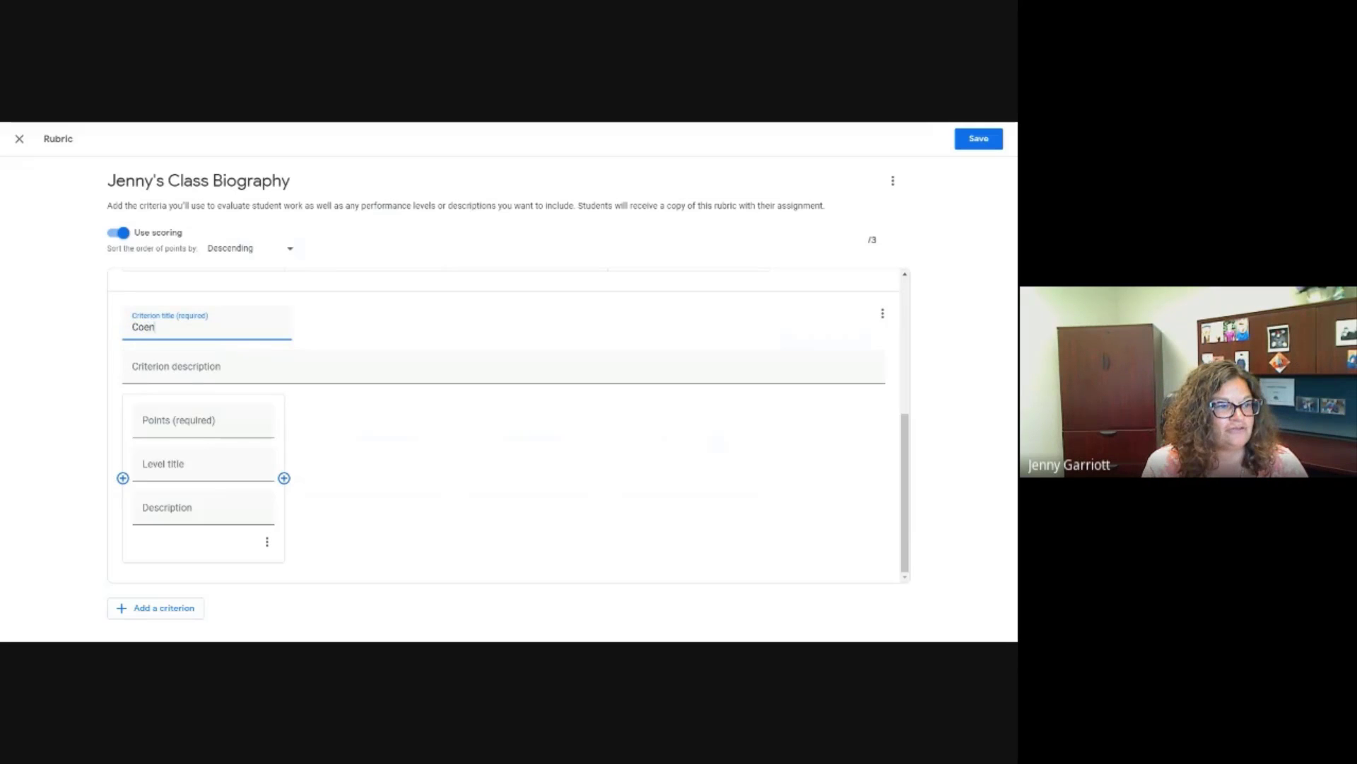
key(BackSpace)
key(BackSpace)
key(BackSpace)
text(n)
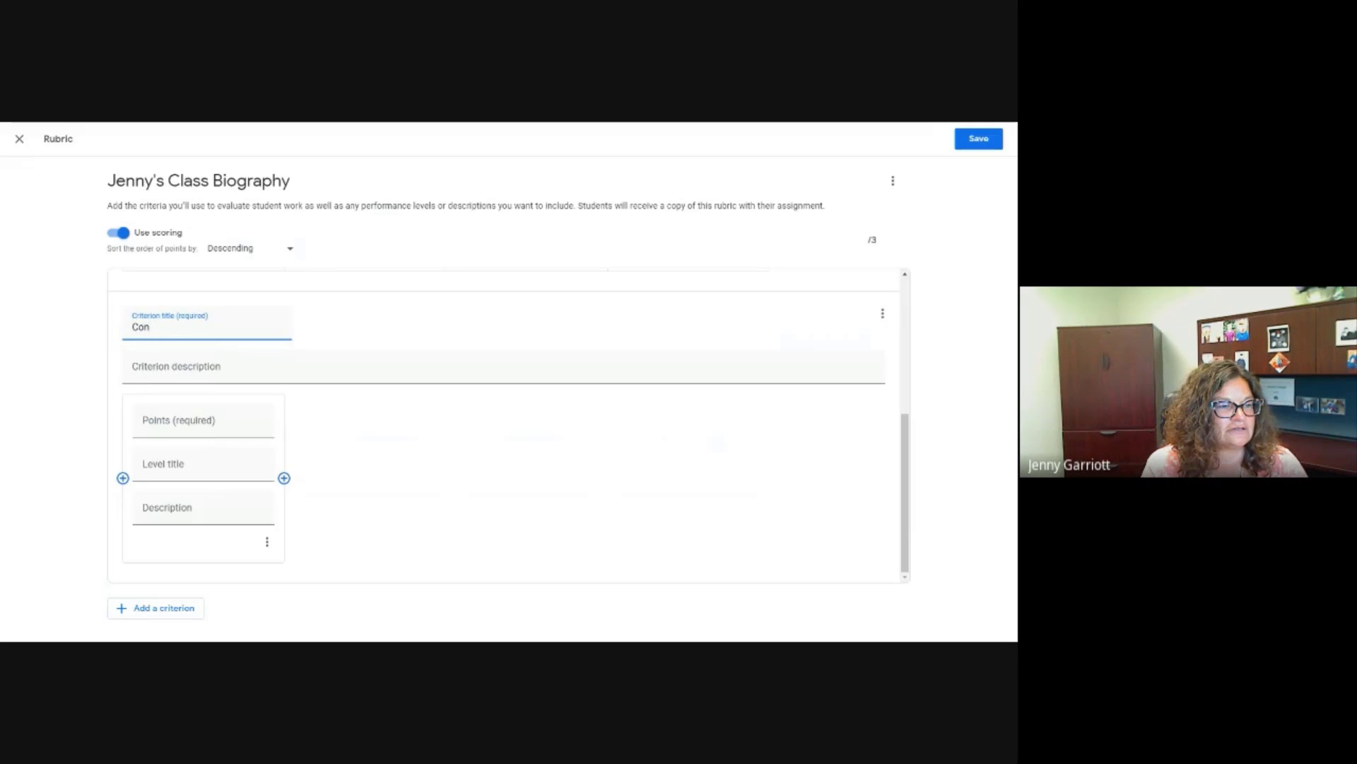
text(tent)
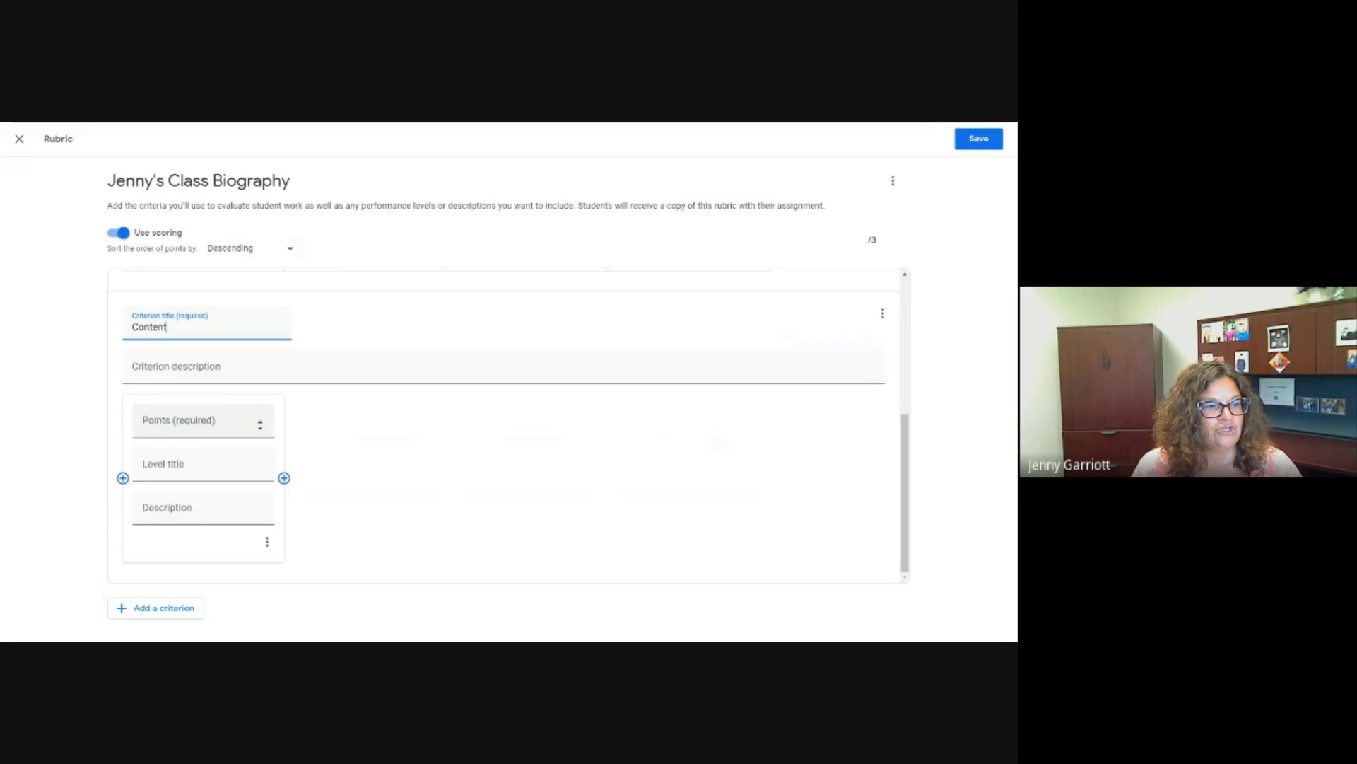
Make the Content criterion's first level worth 7 points and add a 6-point level before it
click(259, 424)
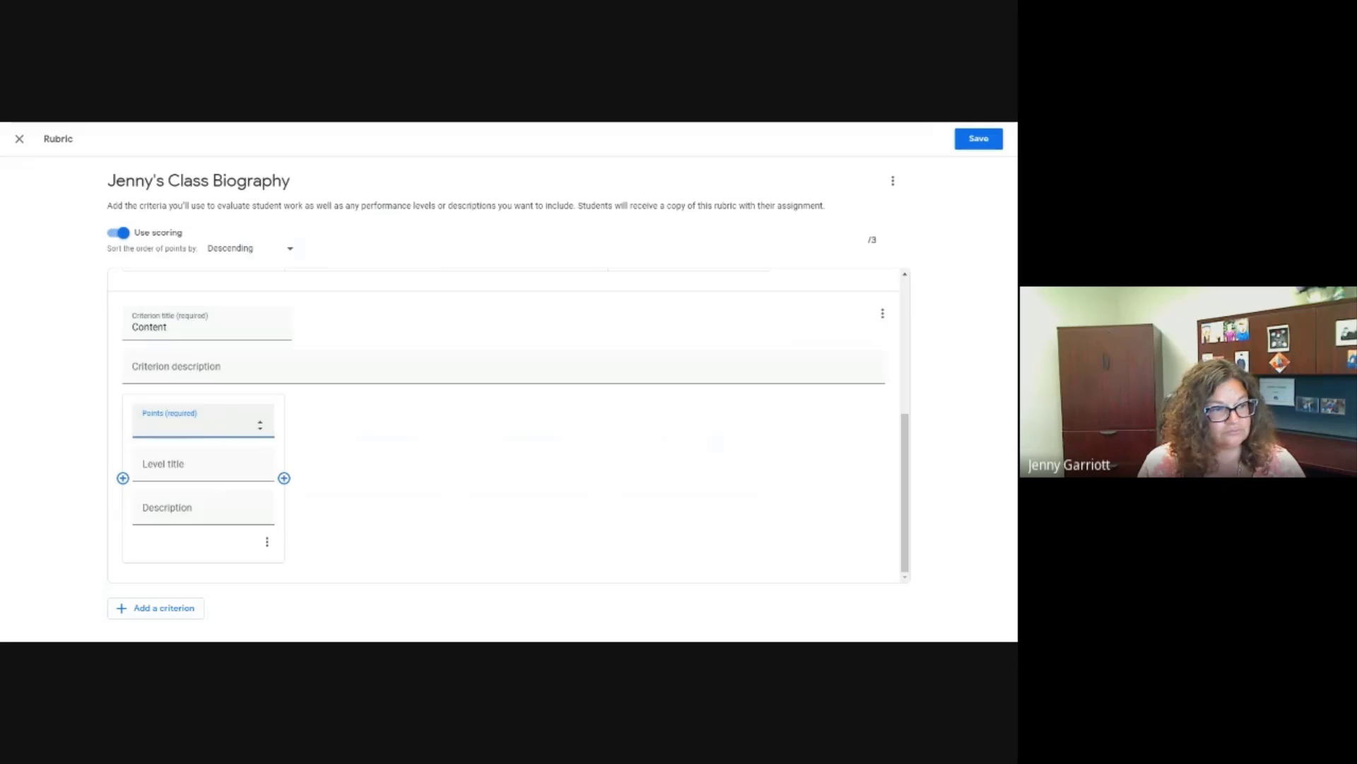
text(7)
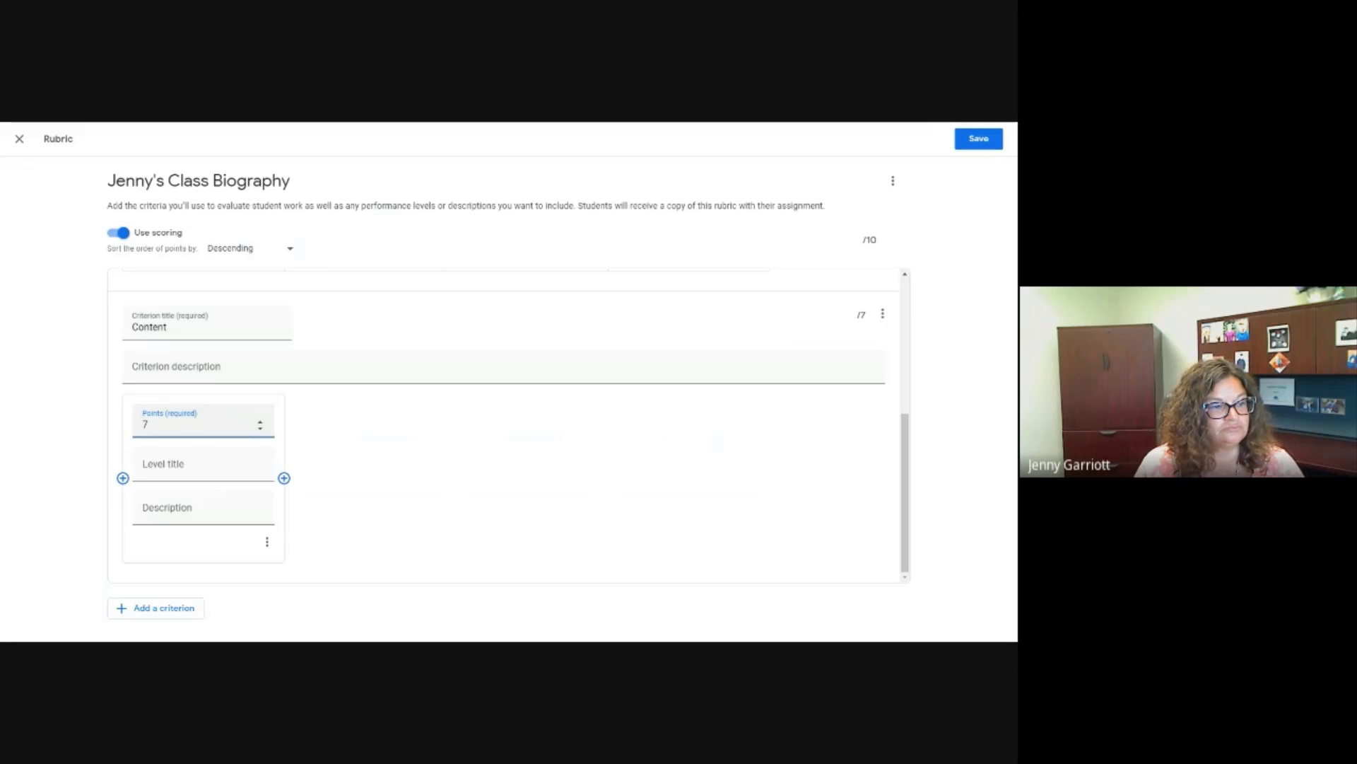
click(122, 479)
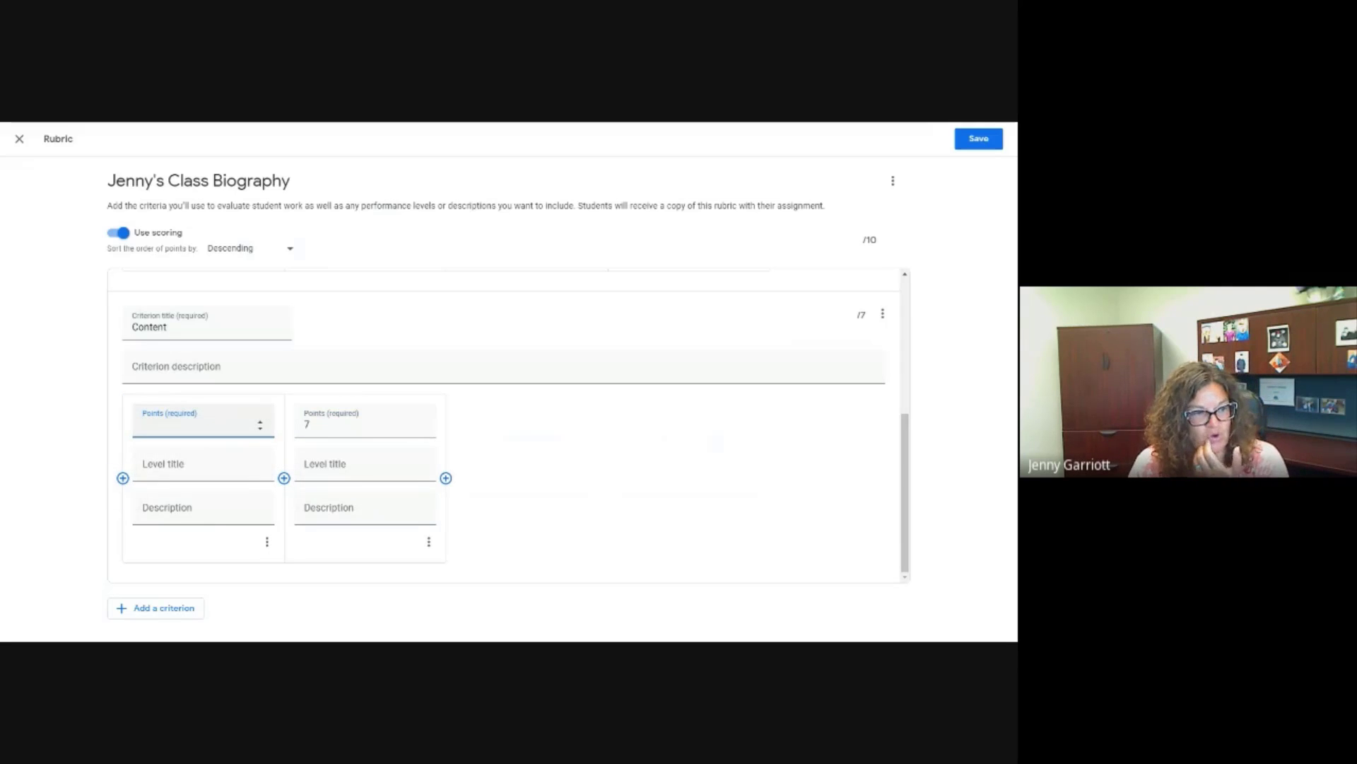
text(6)
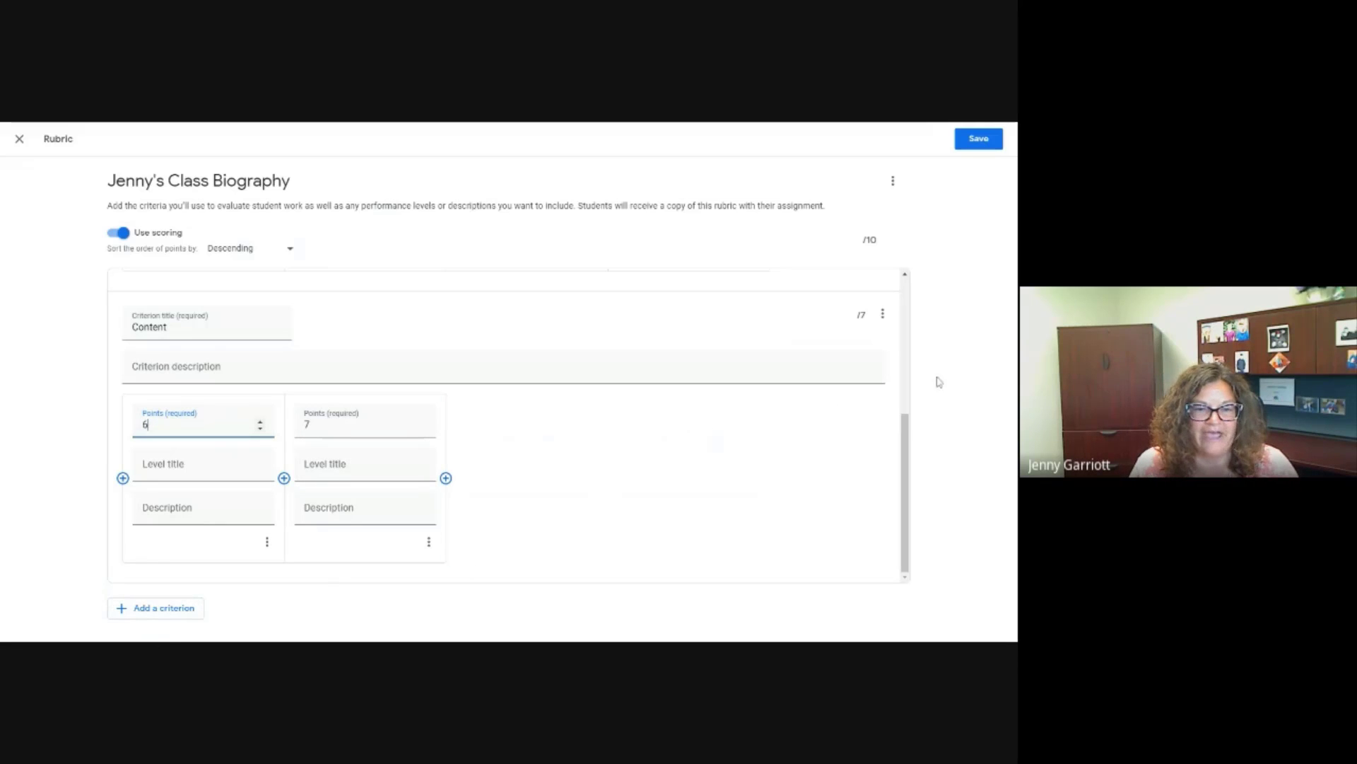
Save the biography assignment's rubric and switch to the presentation's Rubrics slide
click(985, 141)
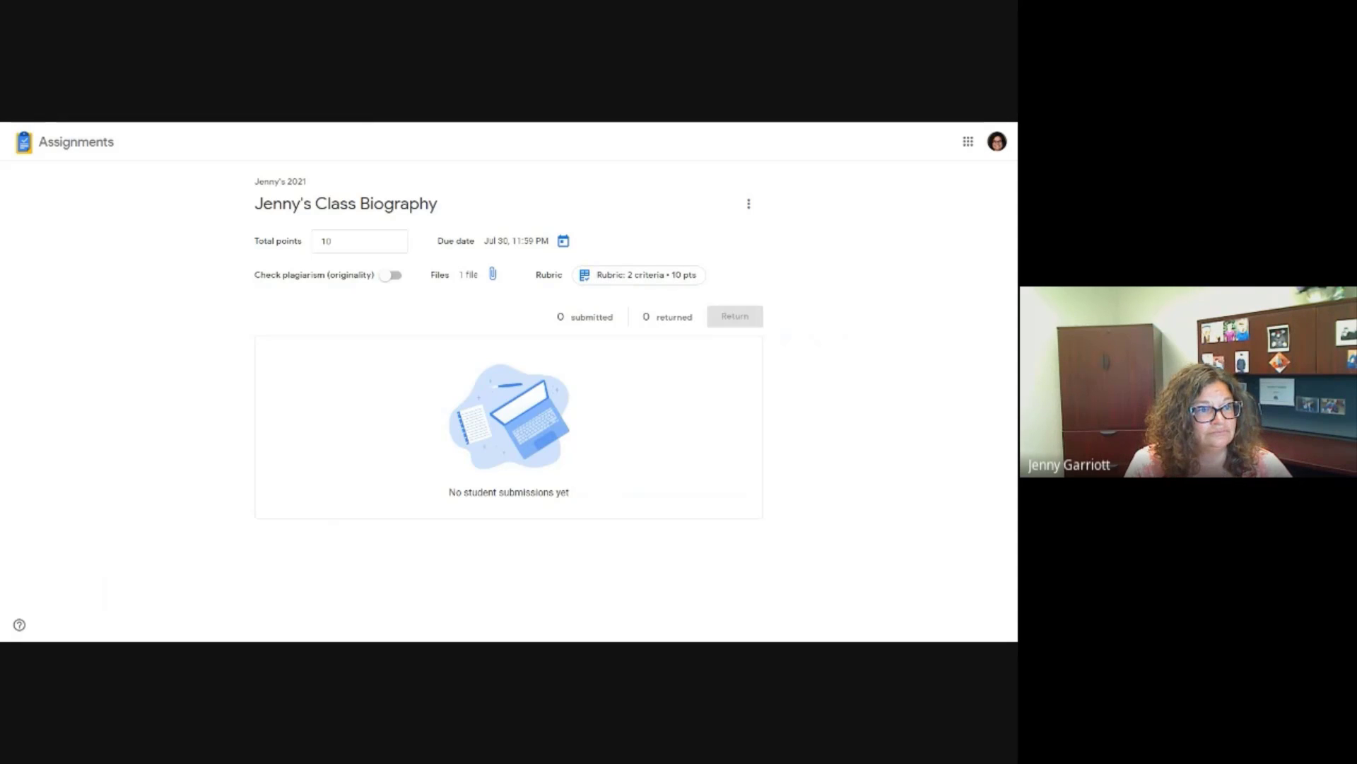
key(alt+Tab)
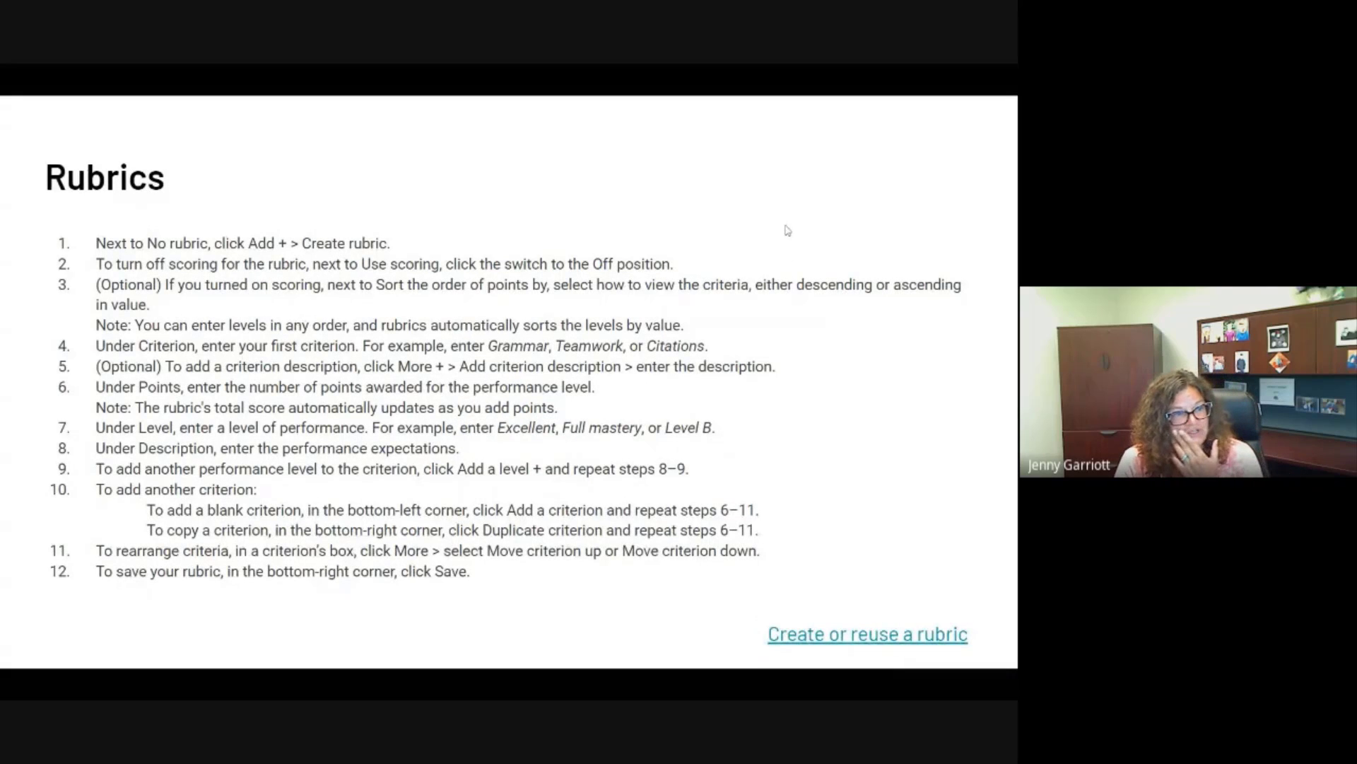